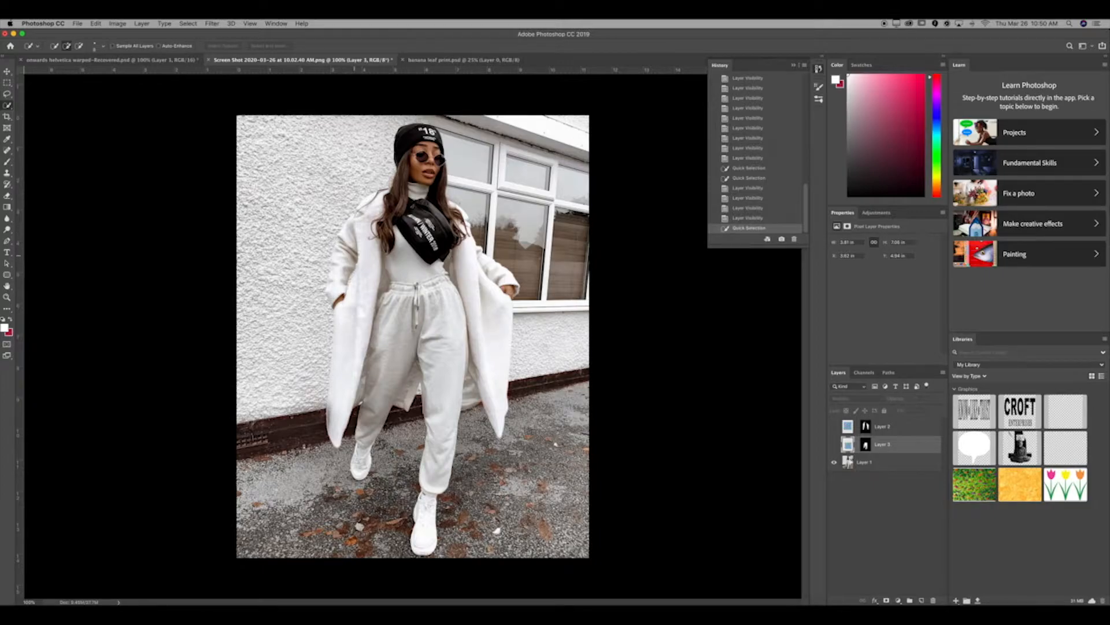
Step: View the banana leaf print document and preview the coat pattern (Layer 2) and trousers pattern (Layer 3) on the photo
click(423, 62)
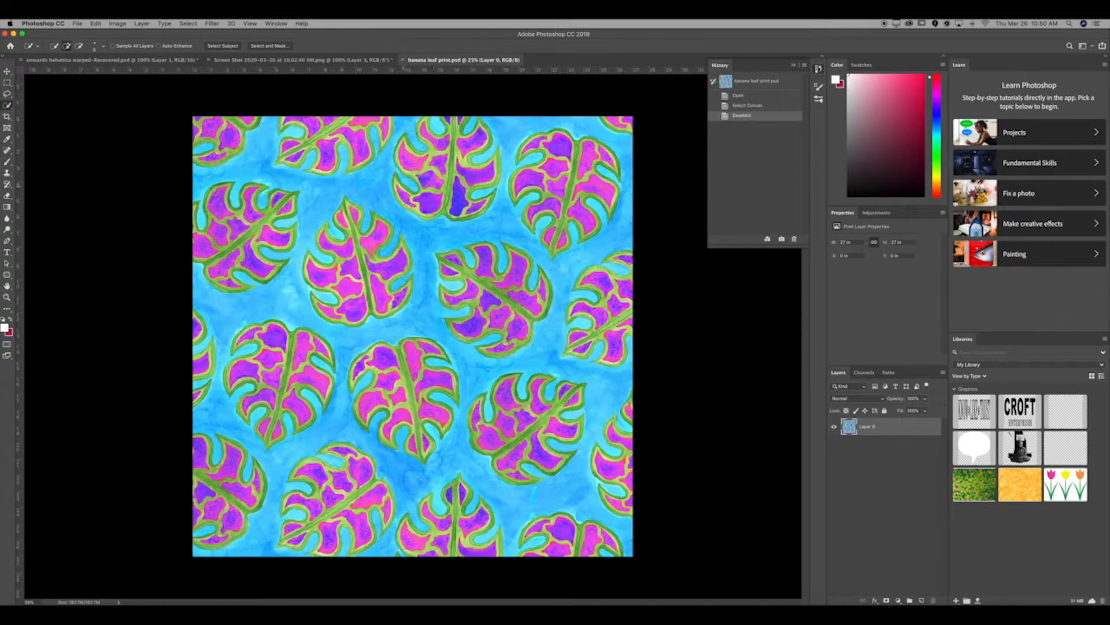
click(280, 61)
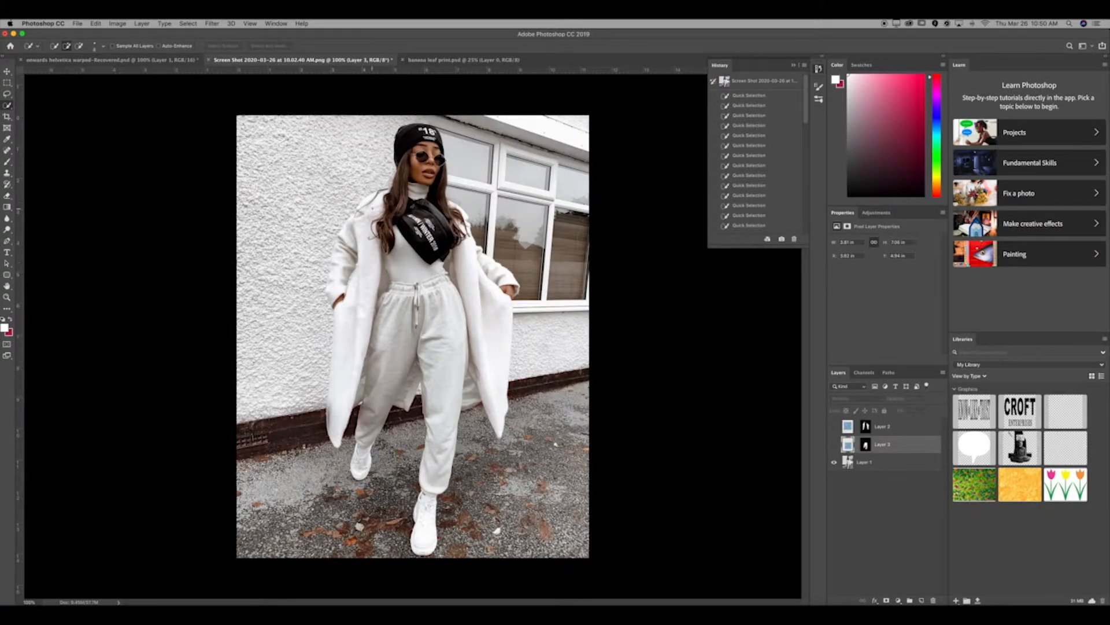
click(835, 426)
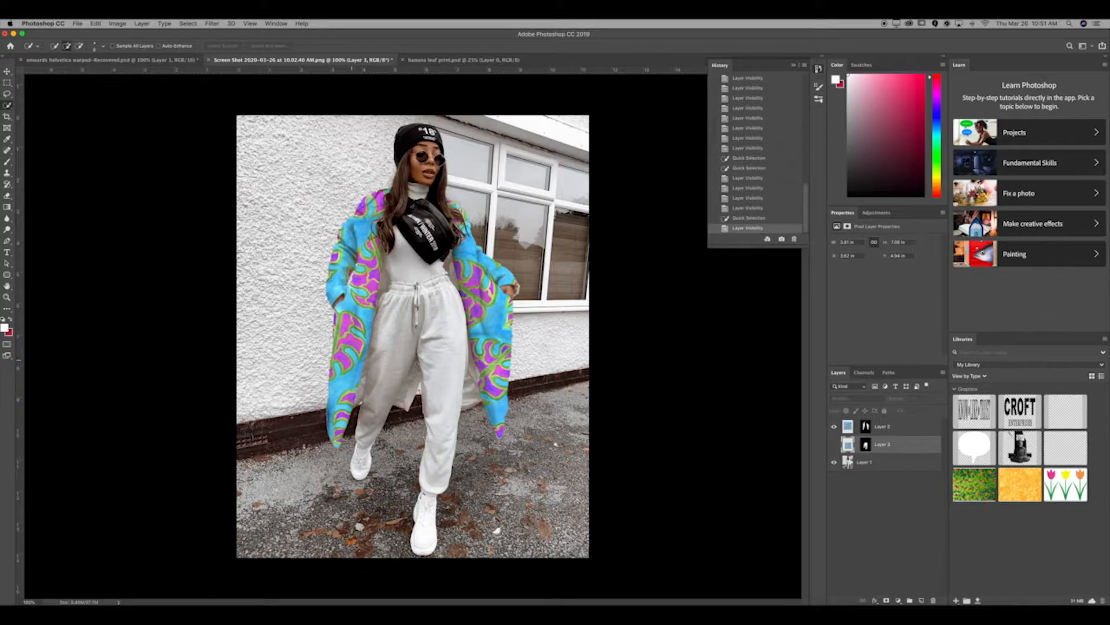
click(835, 426)
click(834, 444)
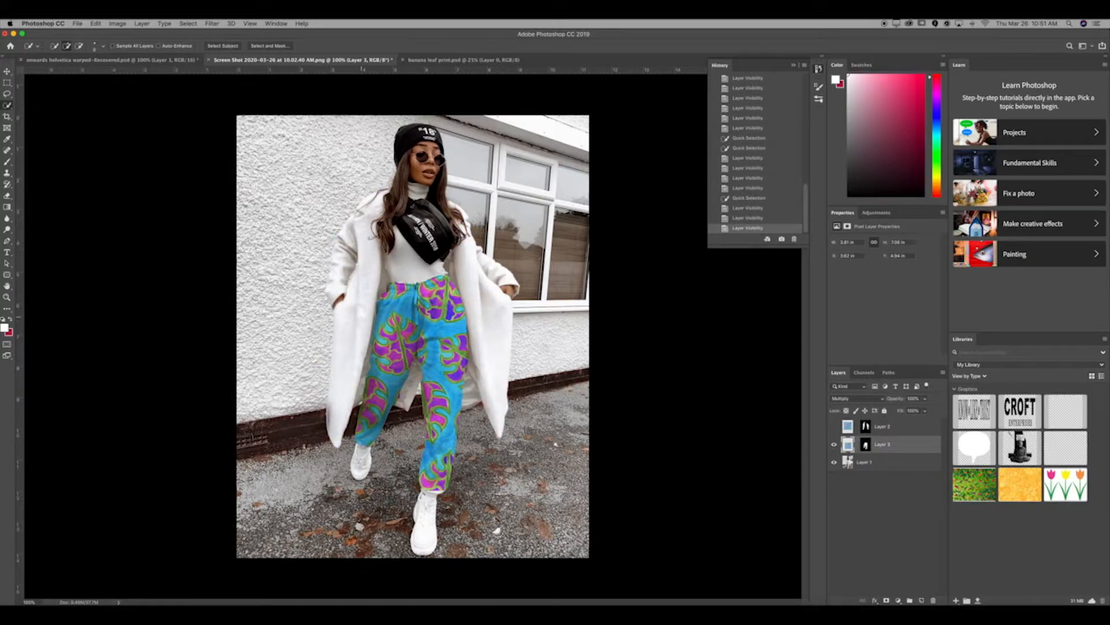
click(834, 444)
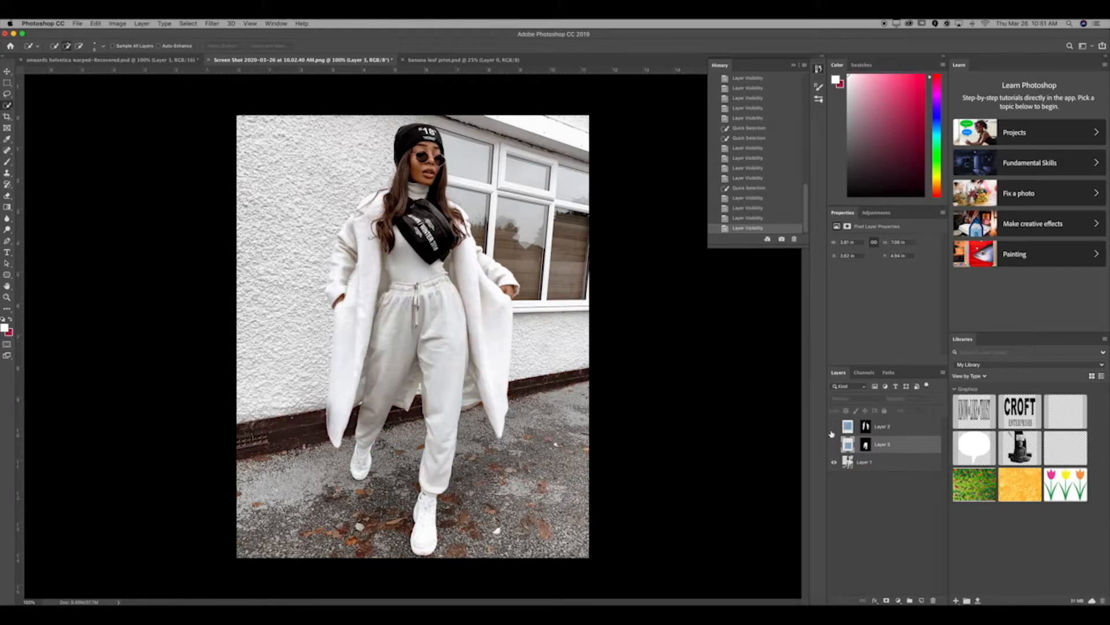
Step: Delete the two hidden pattern layers and return the photo to its opening snapshot in the history
key(Delete)
key(Delete)
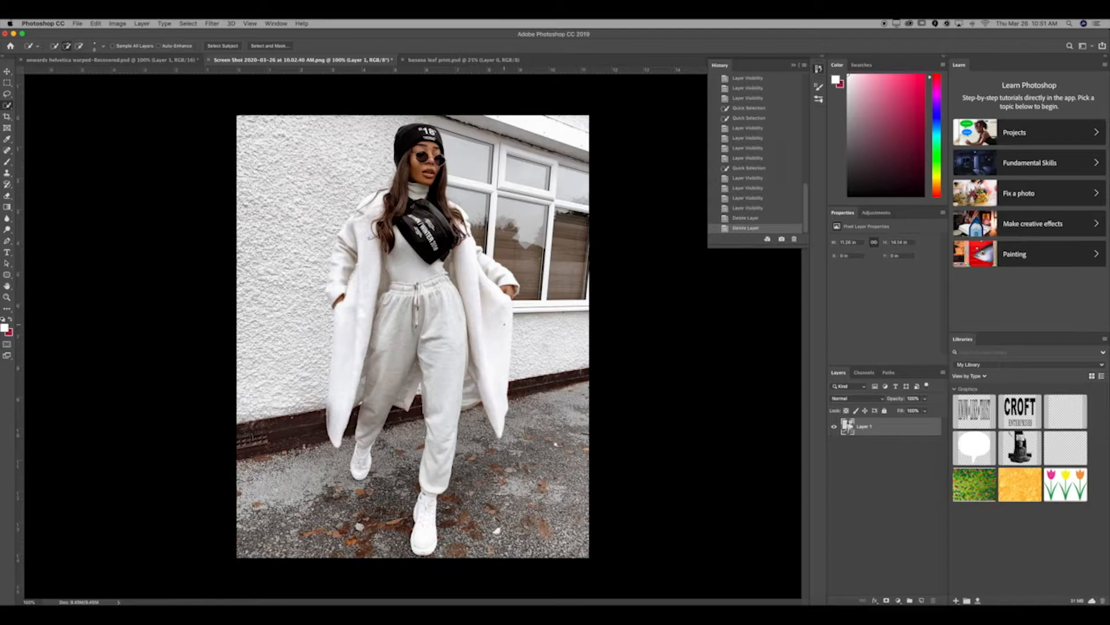
scroll(763, 126, up, 10)
click(744, 82)
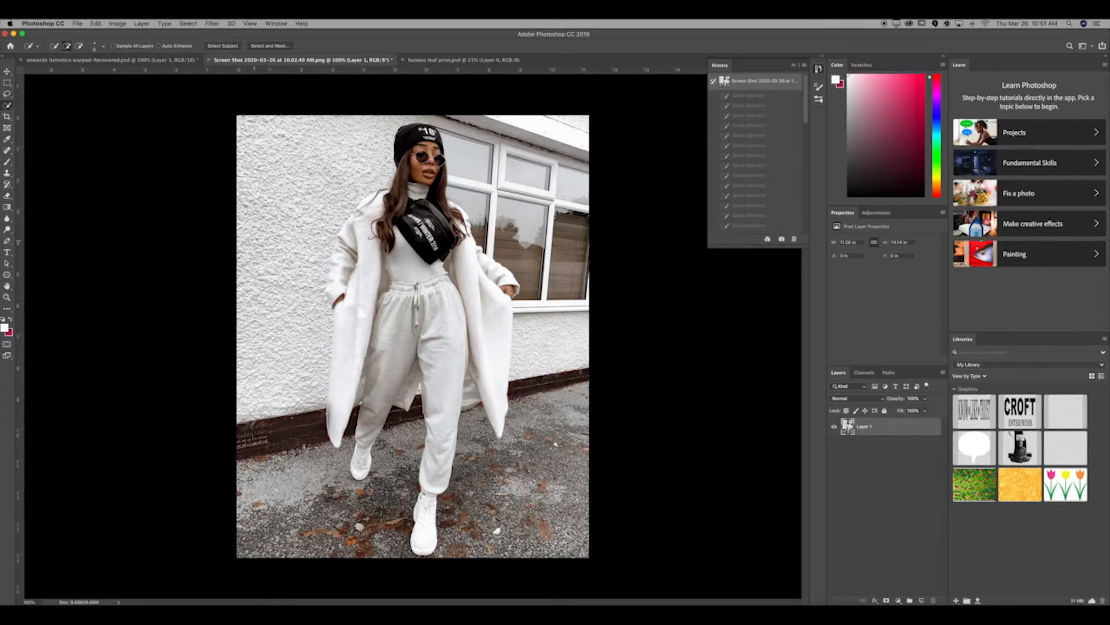
click(7, 106)
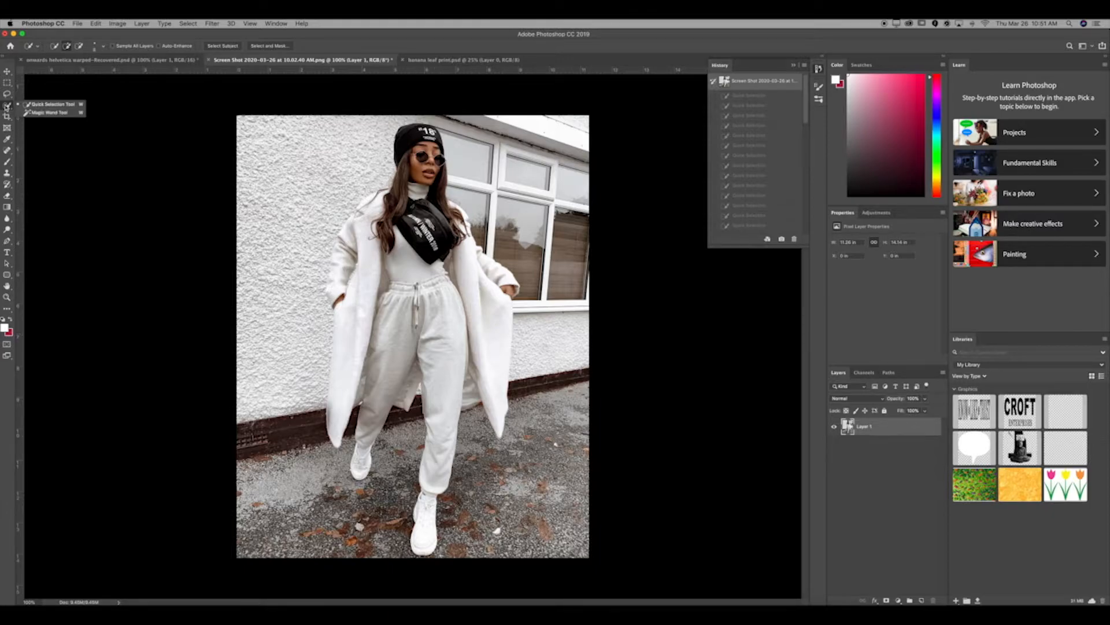
click(26, 105)
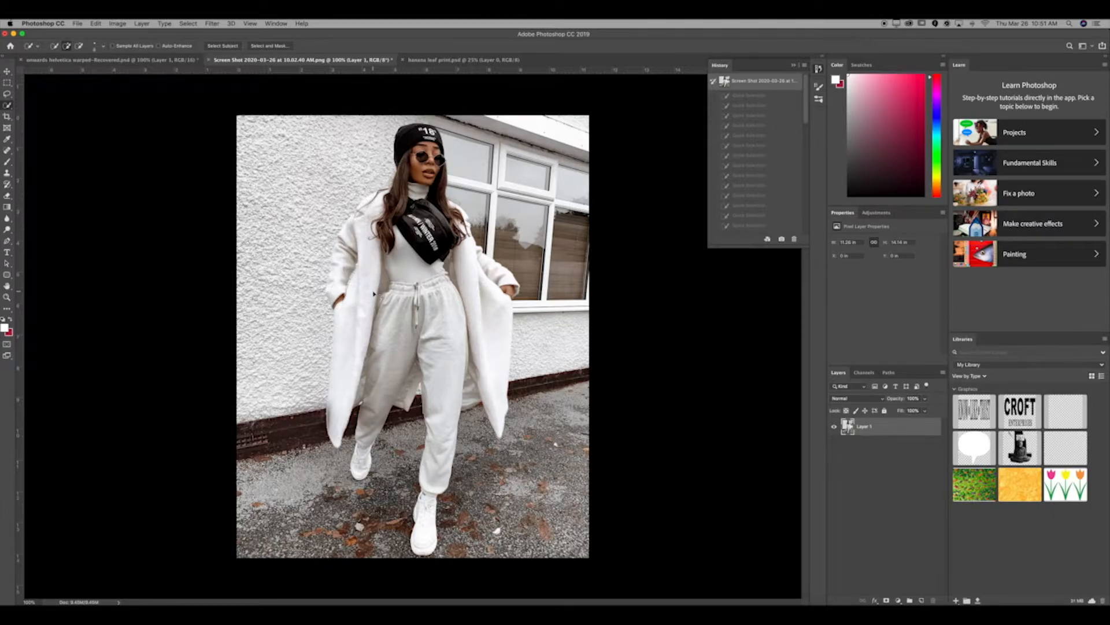
key(super+plus)
key(super+plus)
key(super+minus)
key(super+minus)
Step: Try selecting the white coat with the Magic Wand, sampling near its left lapel, and clear the selection
click(7, 105)
click(27, 115)
click(368, 234)
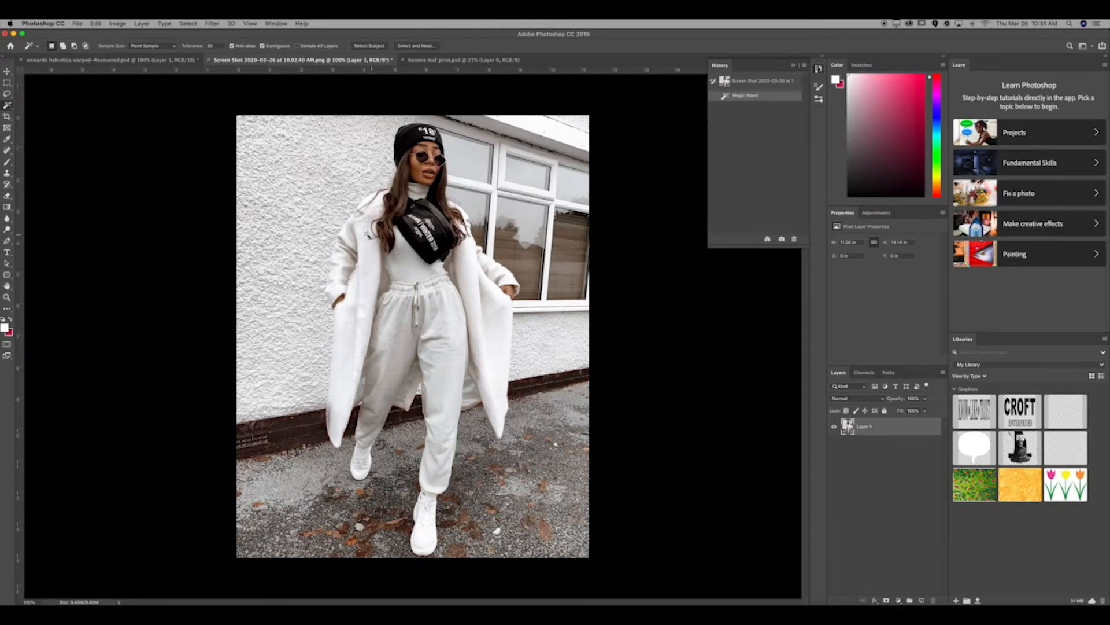
click(366, 234)
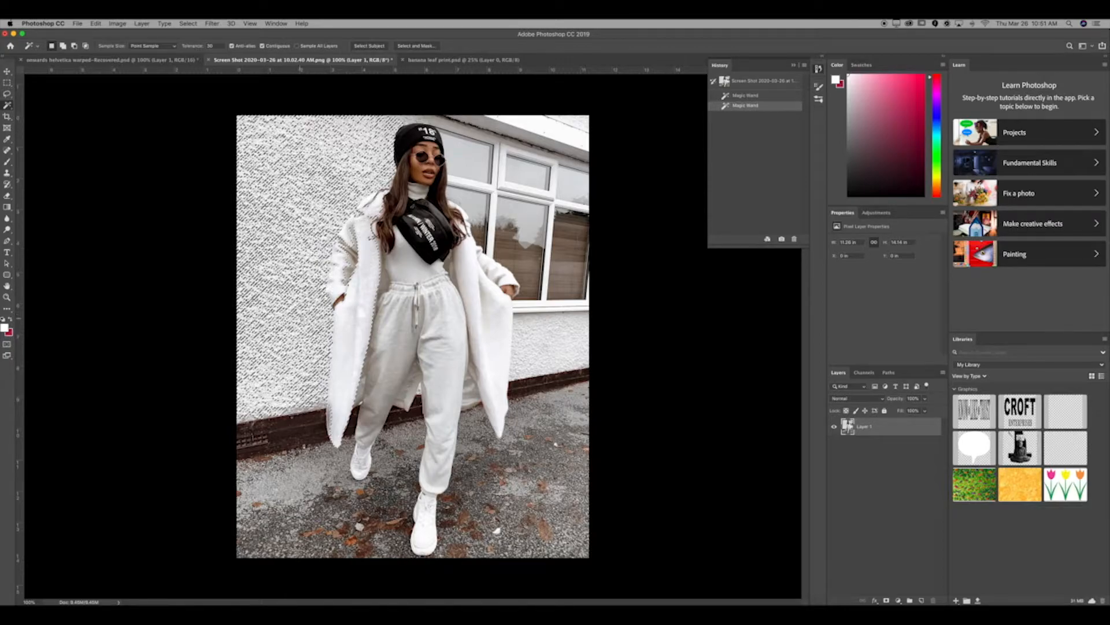
key(super+d)
Step: Try selecting the coat with a Magic Wand tolerance of 10 and clear the selection
click(189, 46)
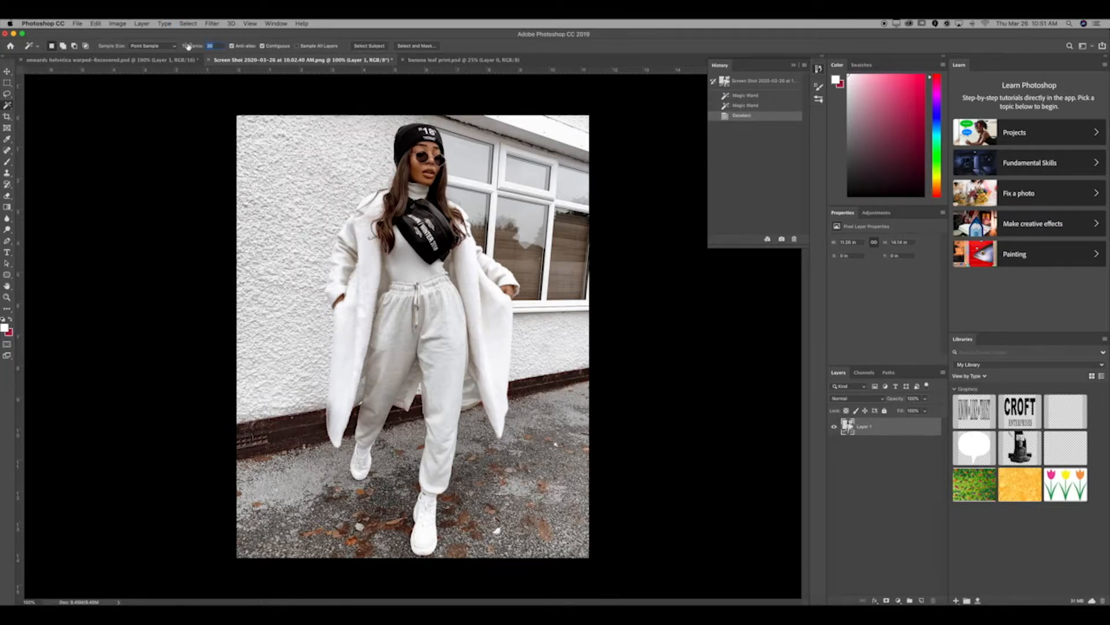
text(10)
click(363, 225)
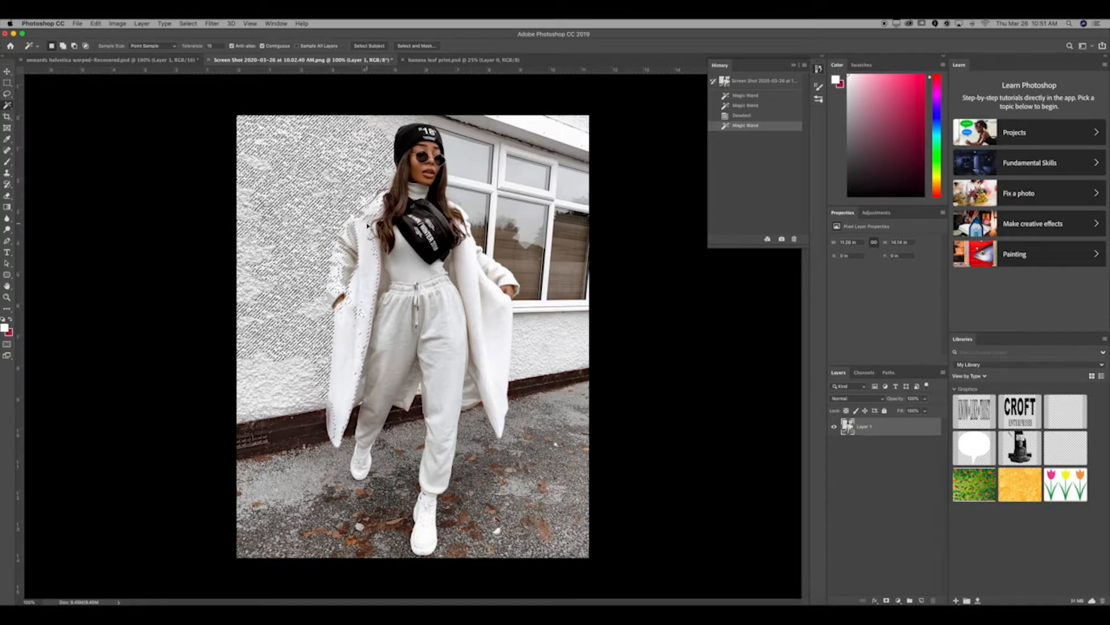
key(super+d)
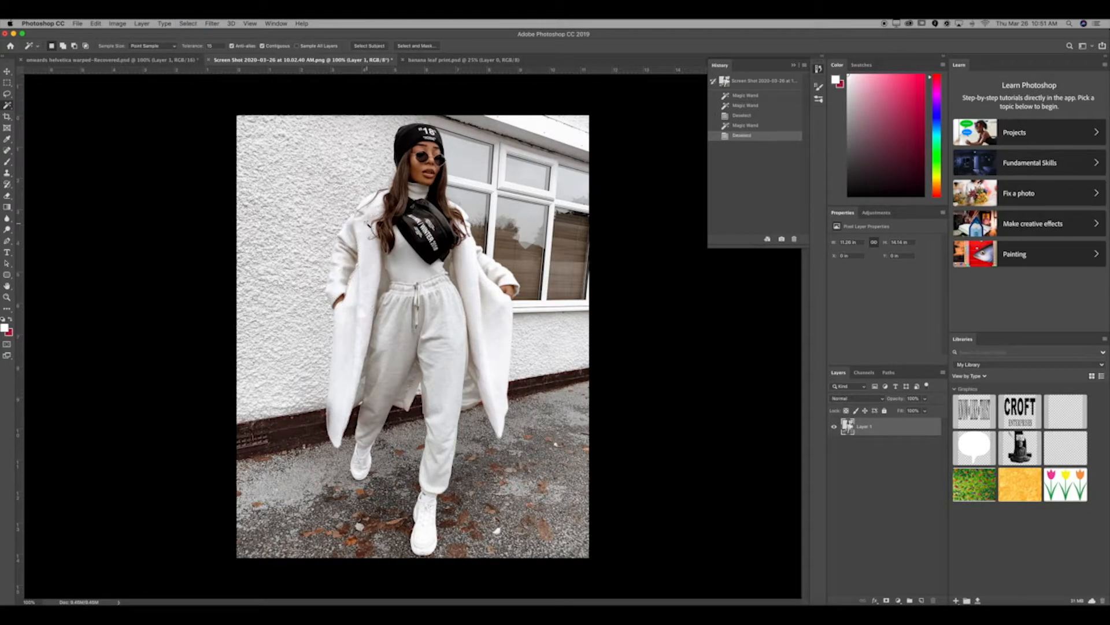
Step: Select the left front panel of the coat with Quick Selection, from the lapel down to the hem
drag(7, 105, 28, 108)
key(super+plus)
key(super+plus)
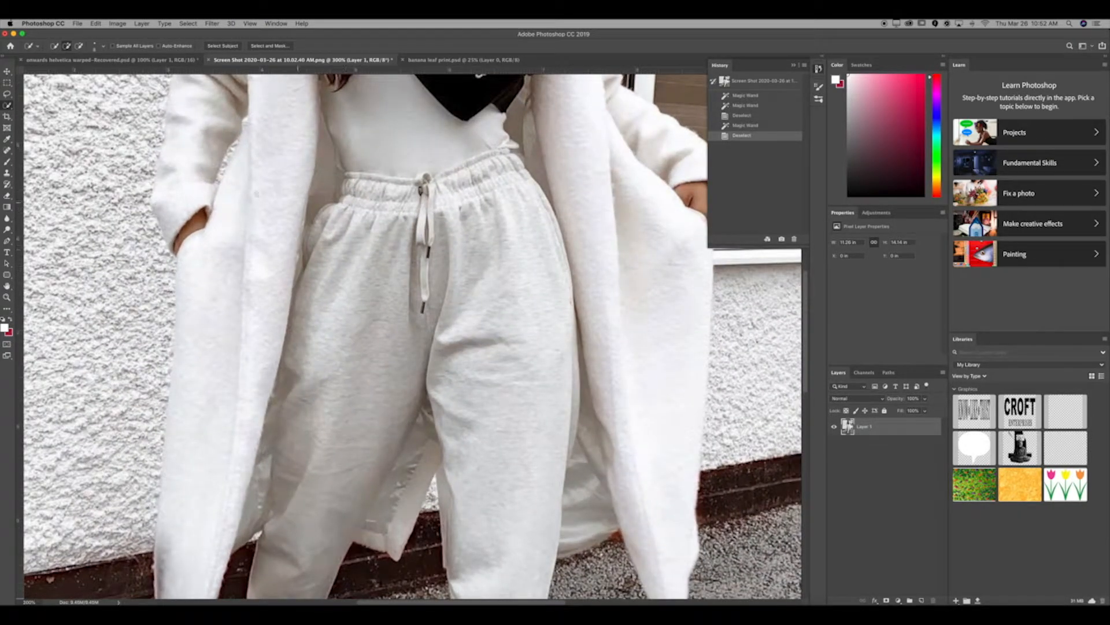
mouse_move(271, 167)
mouse_down()
mouse_move(251, 257)
mouse_move(220, 353)
mouse_up()
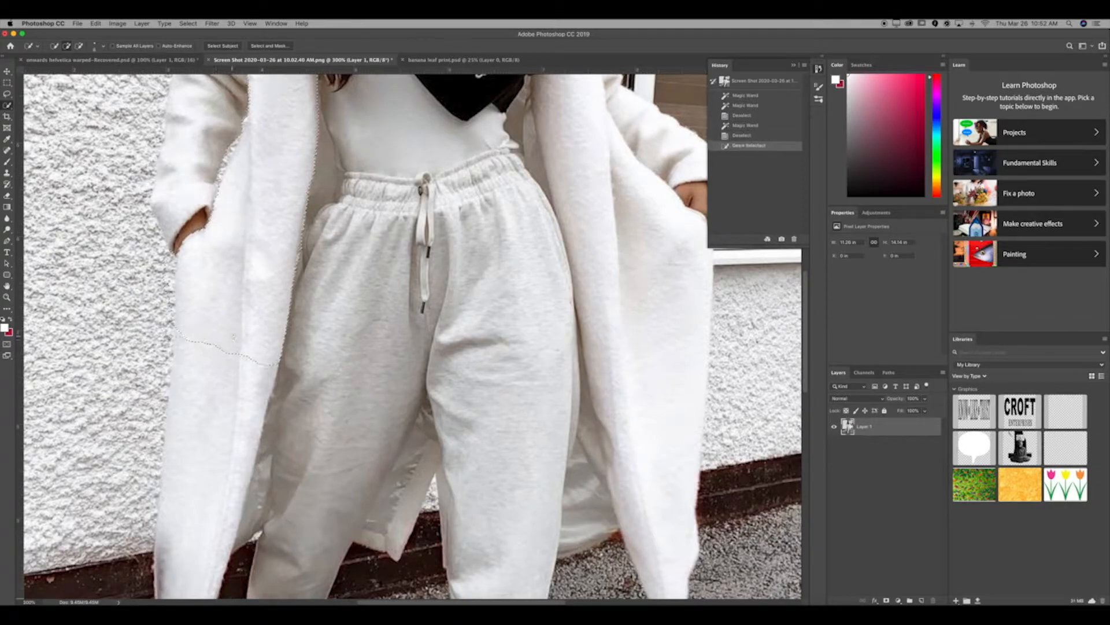
drag(222, 400, 219, 428)
drag(232, 362, 251, 253)
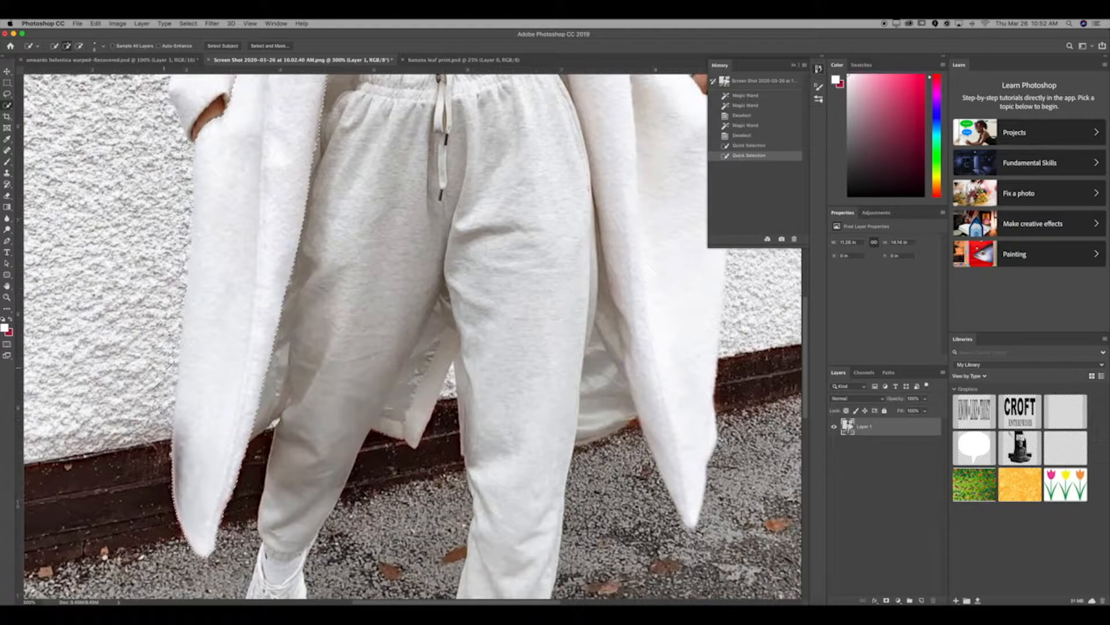
Step: Add the coat's left sleeve, shoulder and collar beside the hair to the Quick Selection
scroll(194, 271, up, 5)
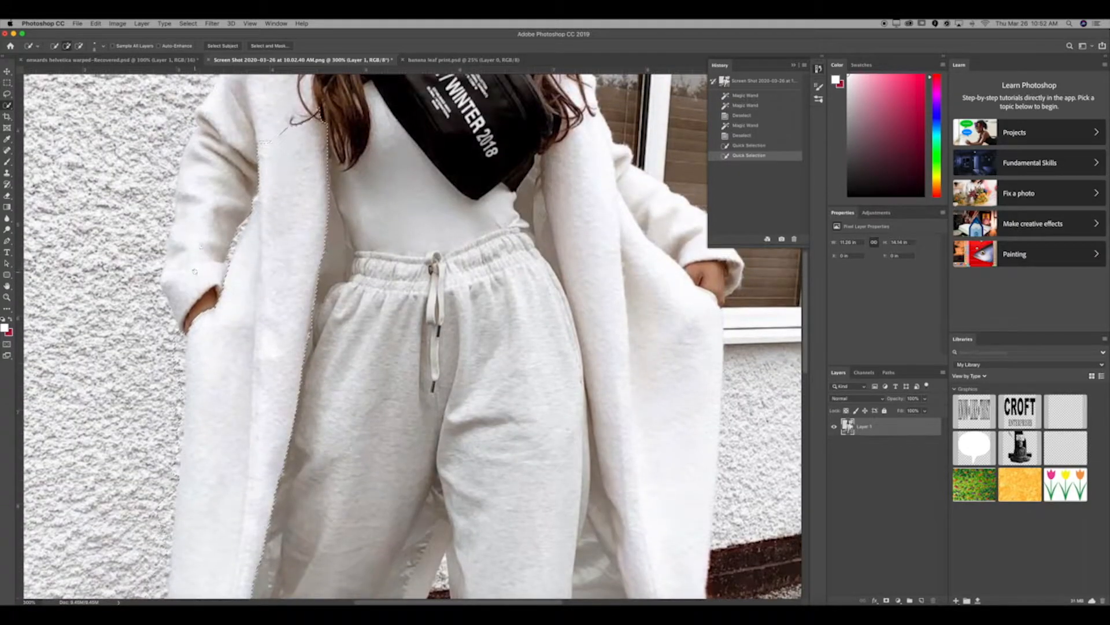
drag(204, 216, 218, 165)
scroll(222, 174, up, 5)
mouse_move(229, 266)
mouse_down()
mouse_move(233, 204)
mouse_move(252, 177)
mouse_up()
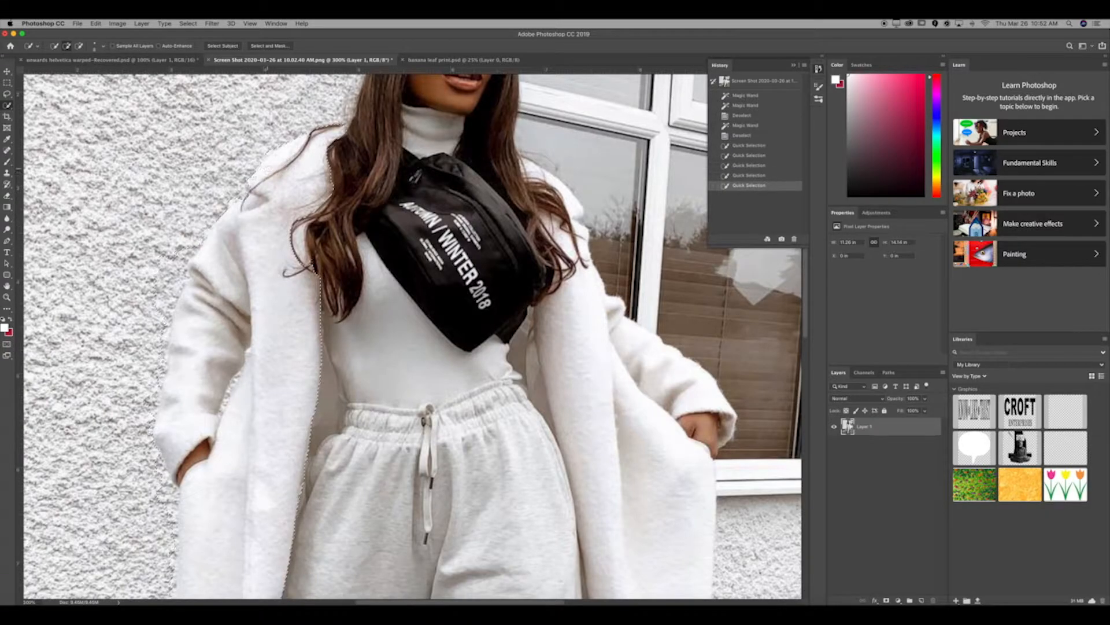
click(243, 192)
click(345, 129)
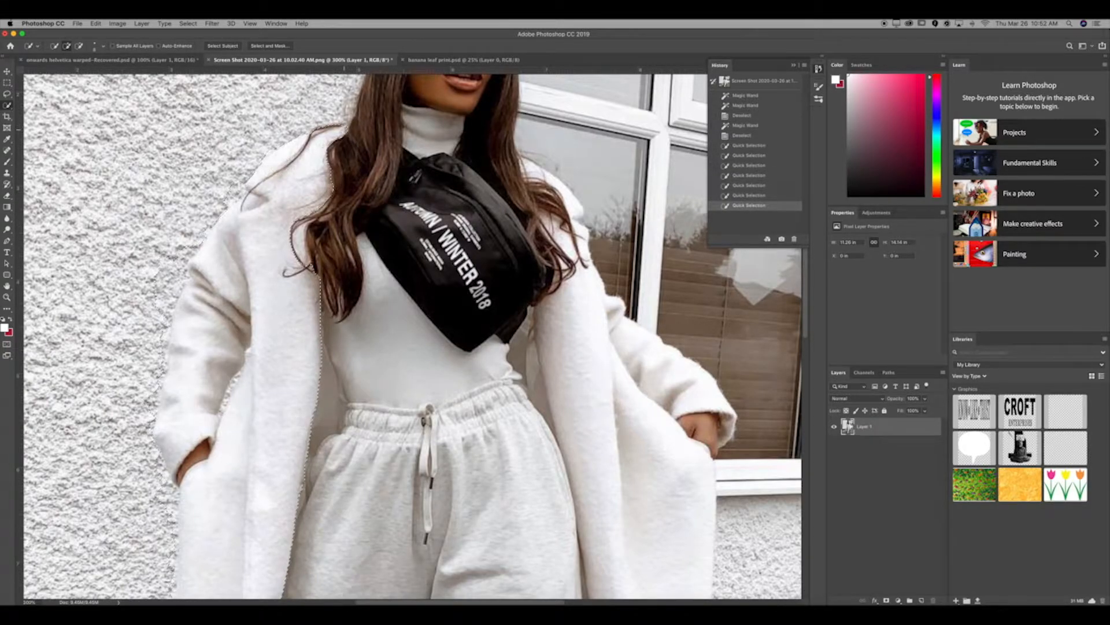
Step: Extend the selection along the coat's right collar and lapel, from beside the hair down past the bag
click(542, 175)
click(551, 181)
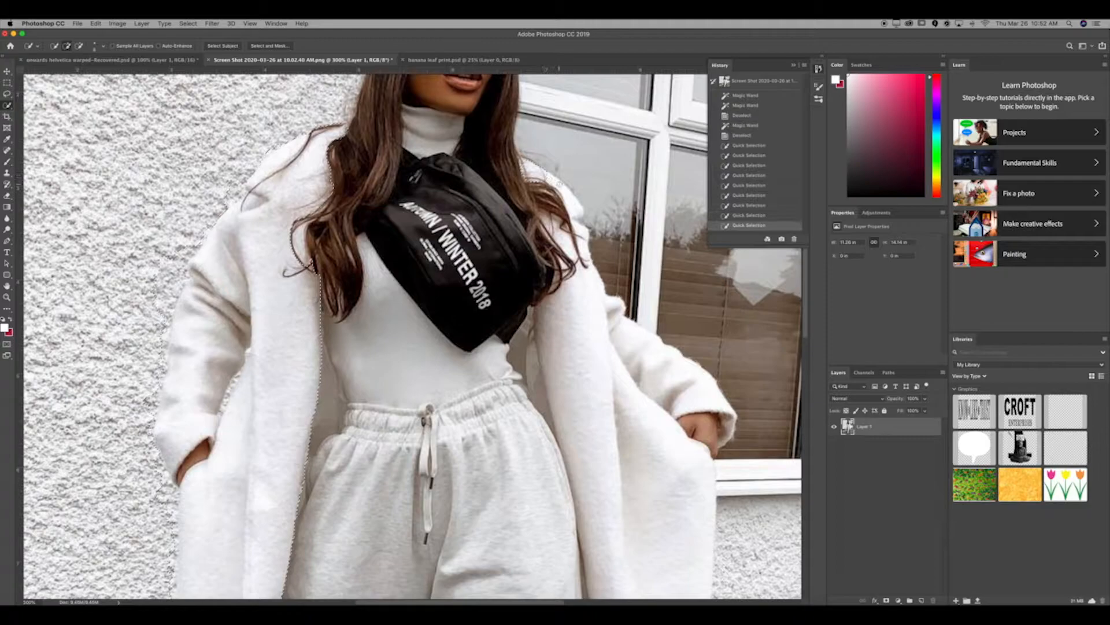
click(563, 190)
click(567, 200)
click(573, 215)
click(577, 226)
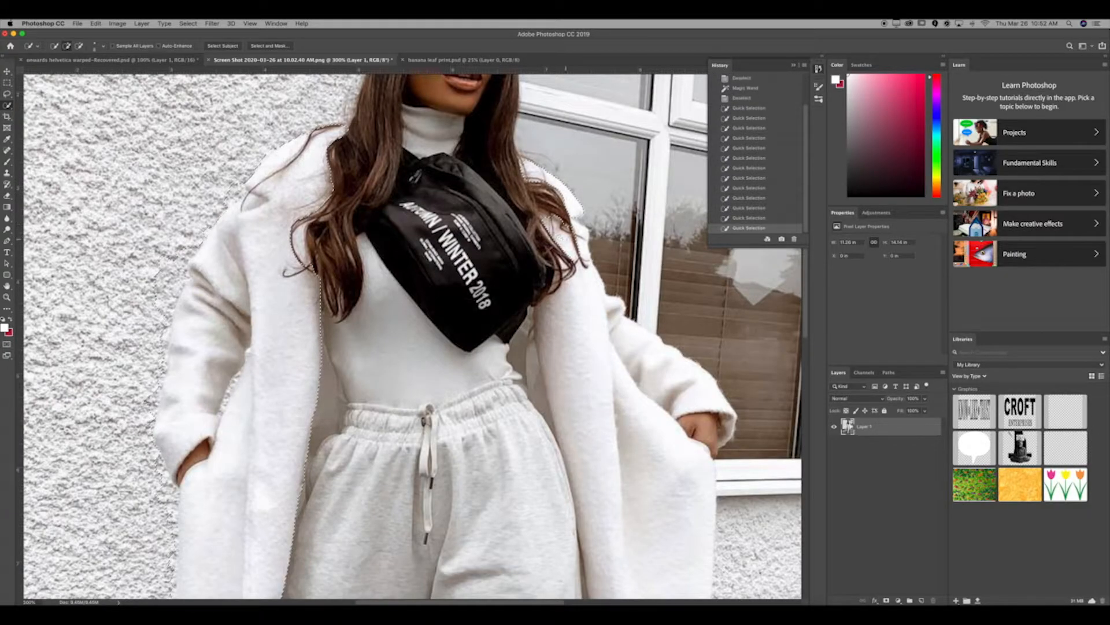
click(578, 243)
click(580, 263)
click(581, 283)
click(578, 315)
click(567, 340)
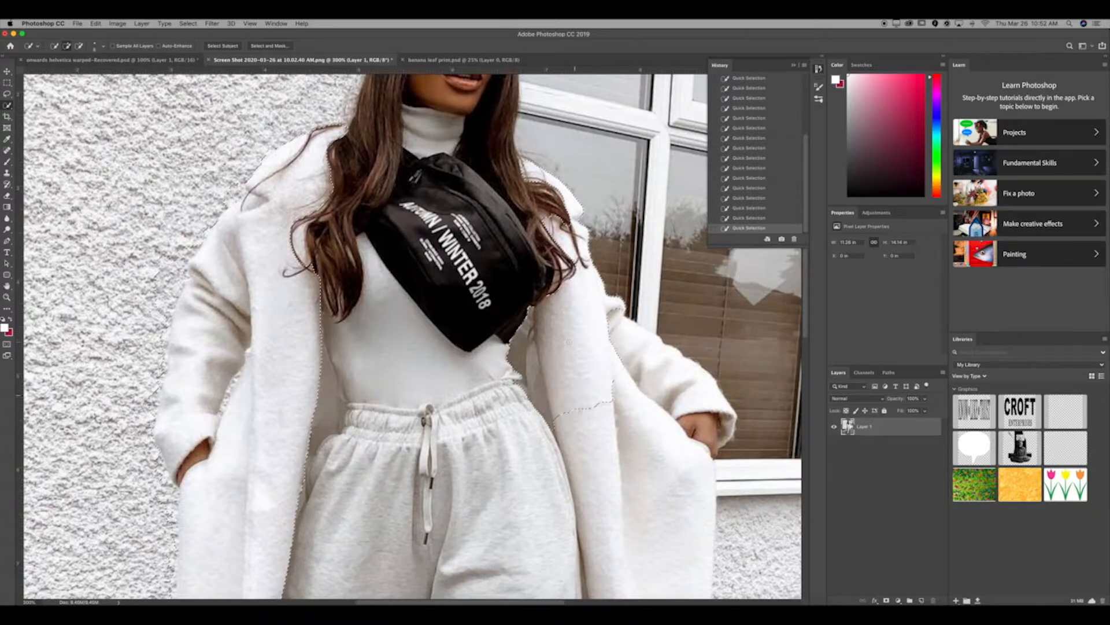
Step: Add the rest of the coat's right front panel to the selection, down to the hem
scroll(569, 342, down, 5)
scroll(569, 343, right, 3)
click(598, 352)
click(600, 434)
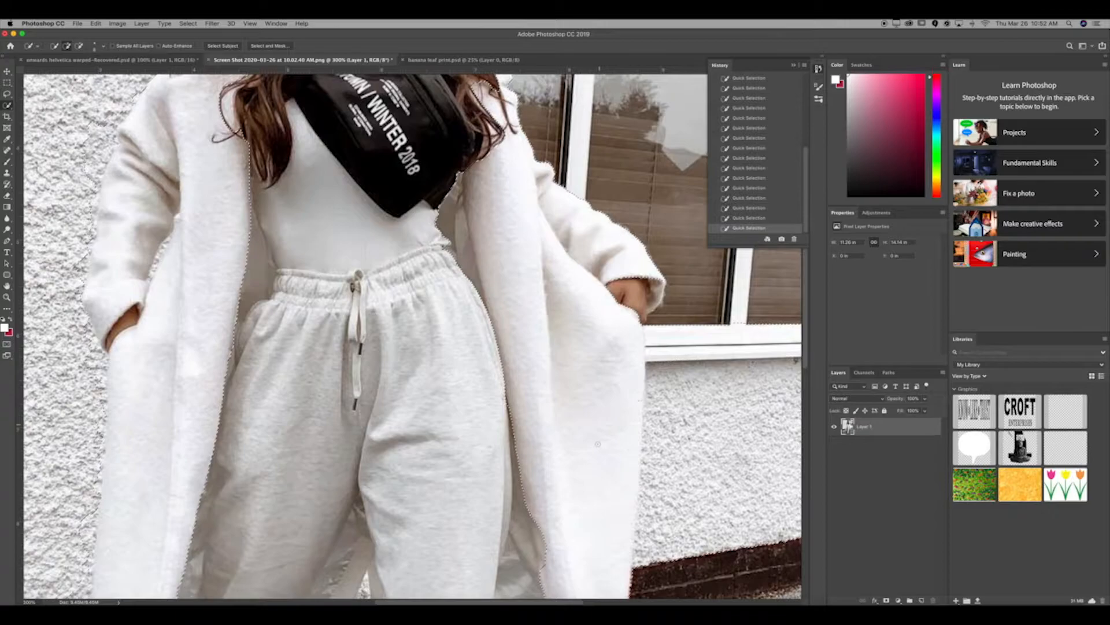
Step: Examine the selection outline around the whole coat, from the collar down to both hems
scroll(599, 437, down, 5)
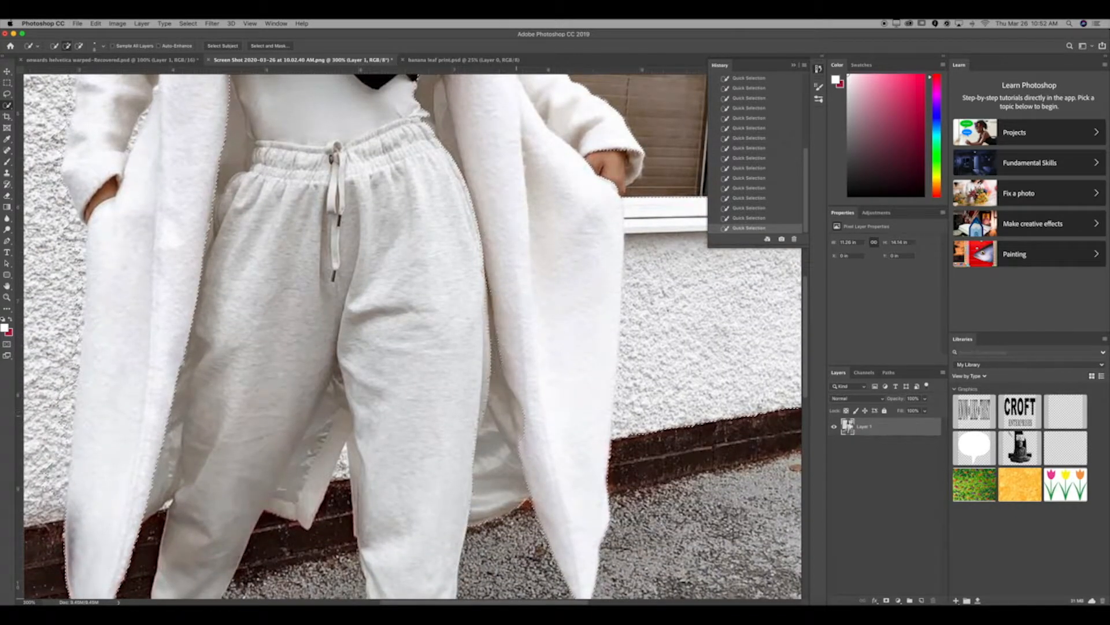
scroll(480, 306, down, 5)
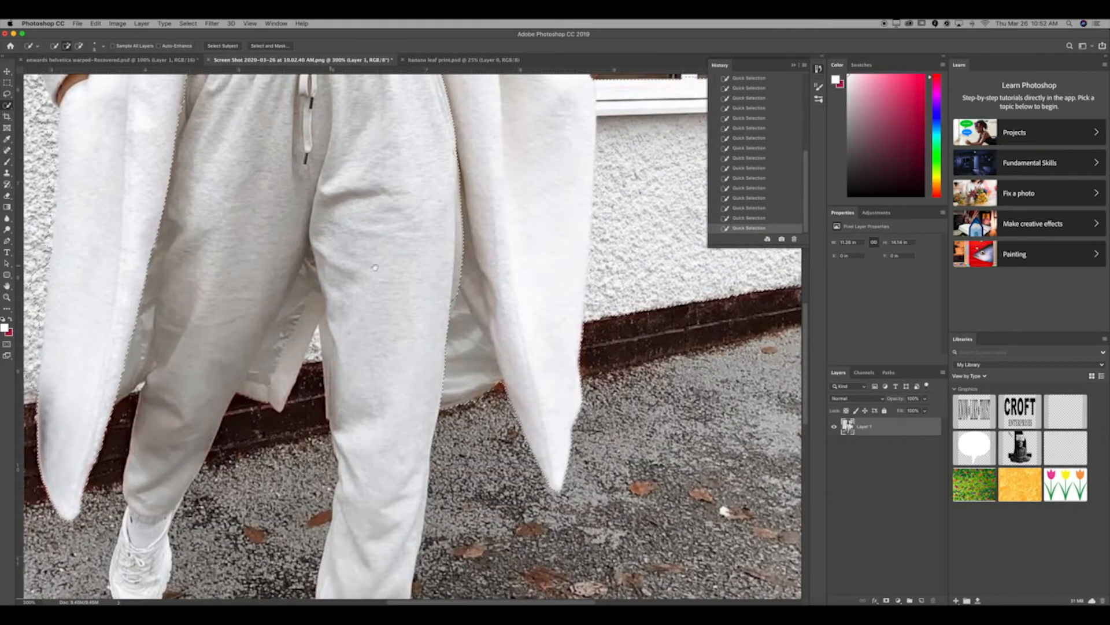
scroll(376, 272, up, 10)
scroll(380, 422, up, 2)
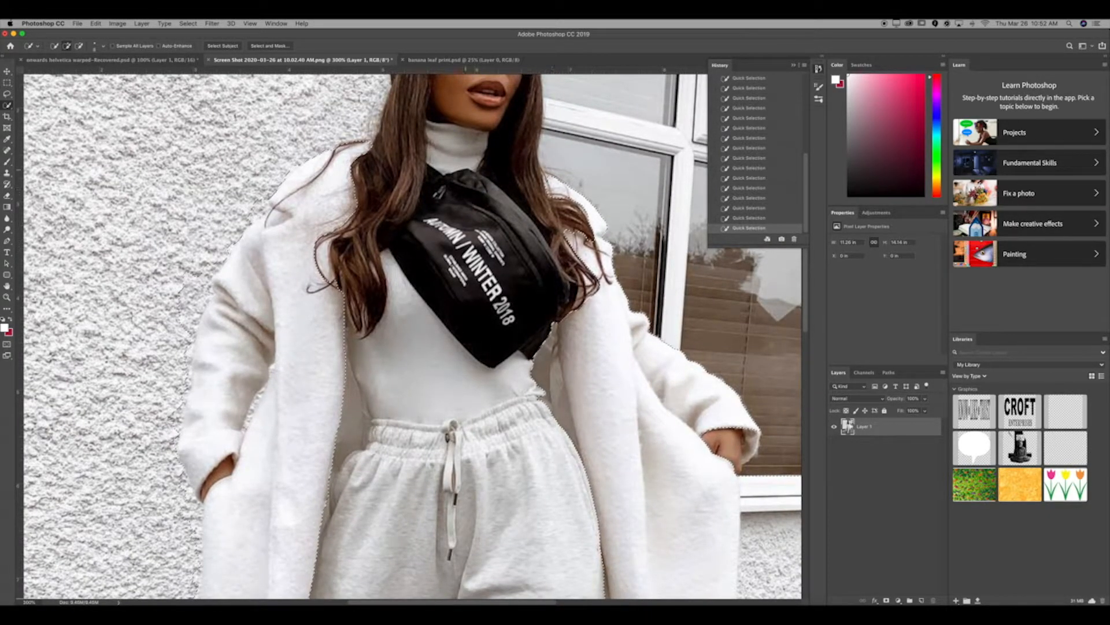
scroll(471, 155, up, 5)
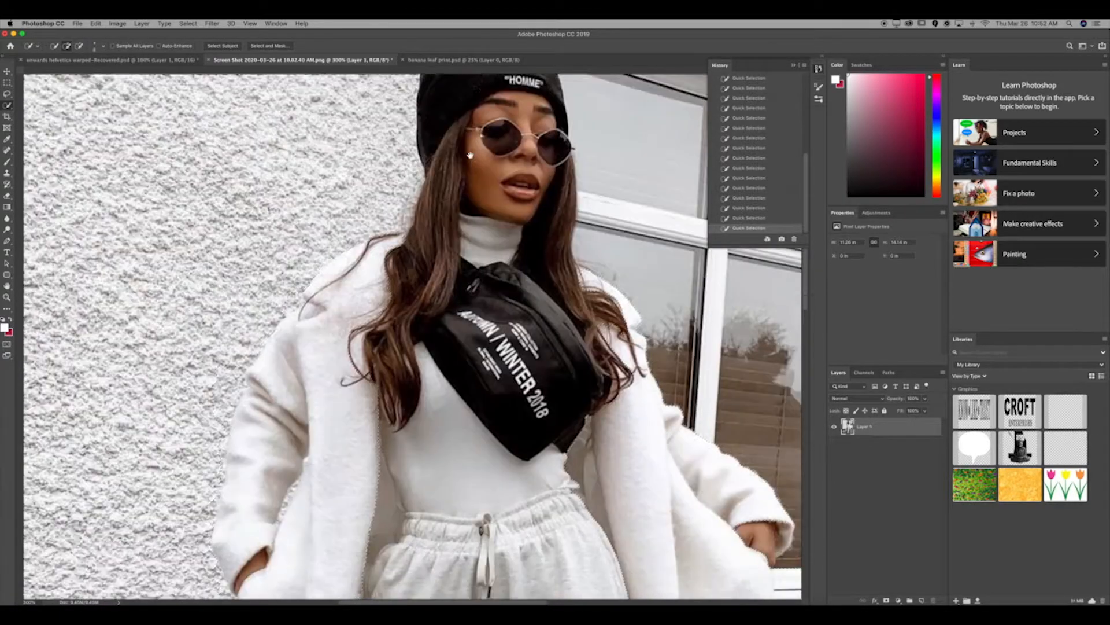
scroll(470, 155, down, 5)
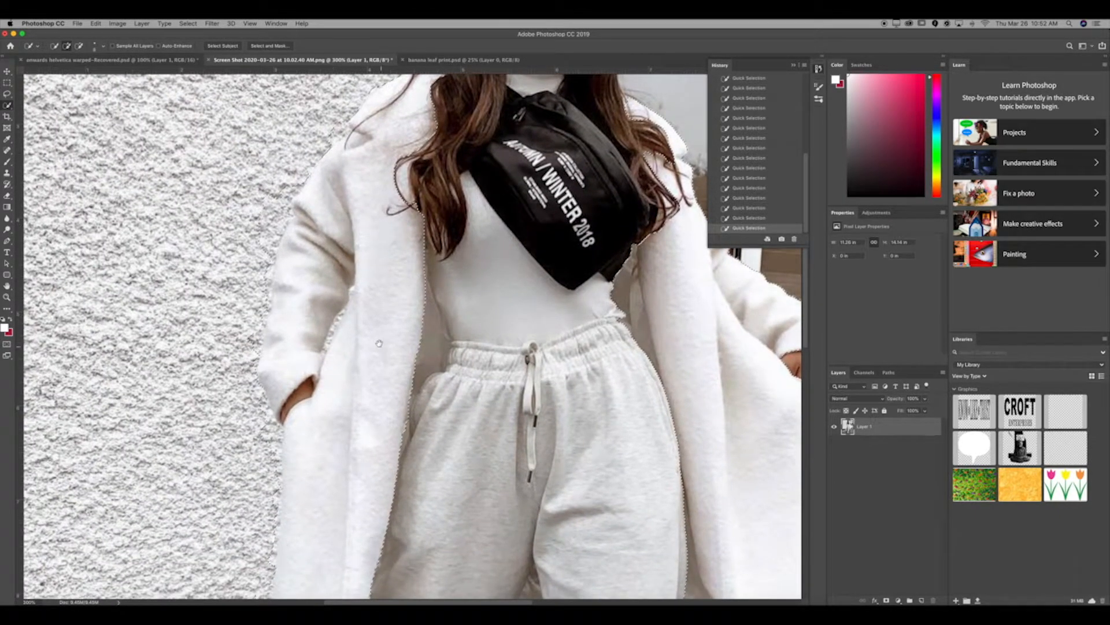
scroll(361, 245, down, 5)
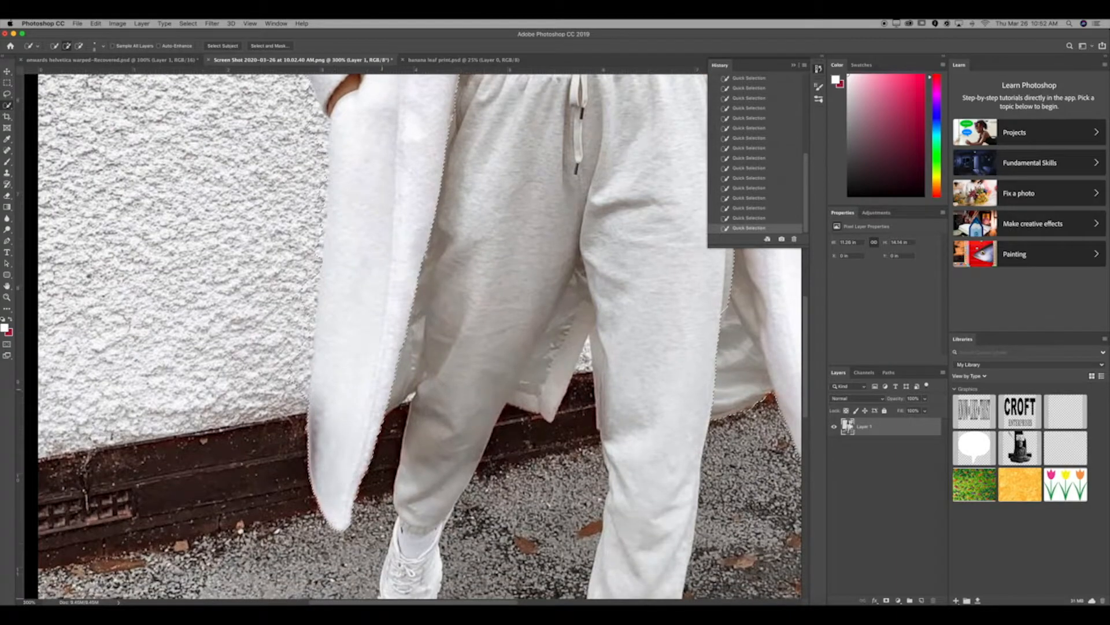
scroll(341, 459, right, 5)
scroll(504, 349, left, 5)
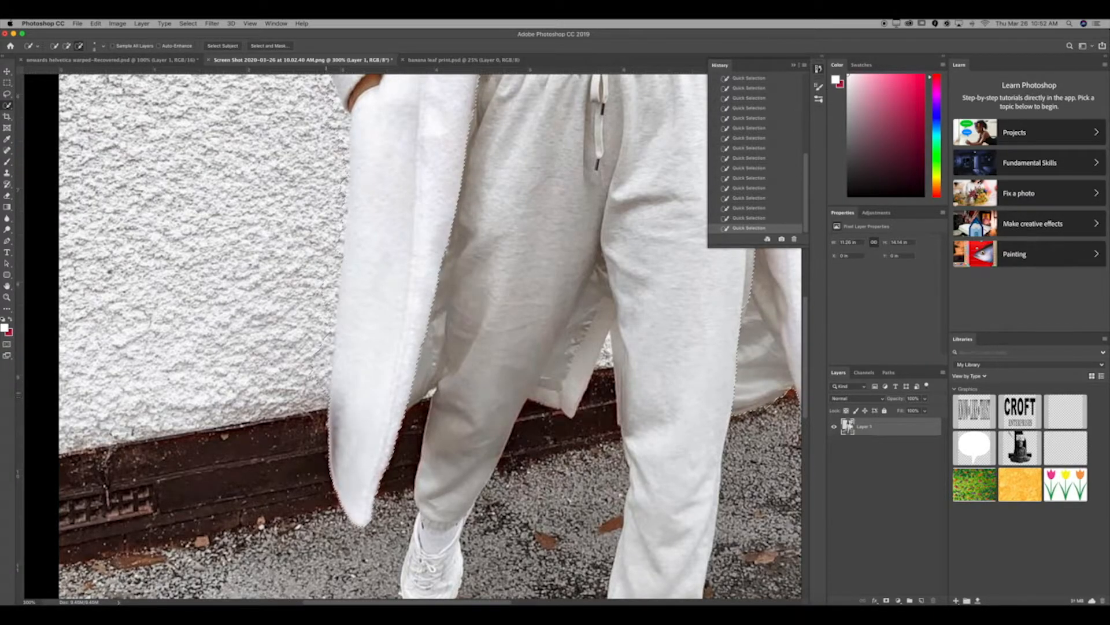
Step: Refine the selection edge along the coat's left panel against the wall, adding missed fabric and subtracting bits of wall
drag(324, 331, 326, 381)
click(336, 397)
alt+click(327, 381)
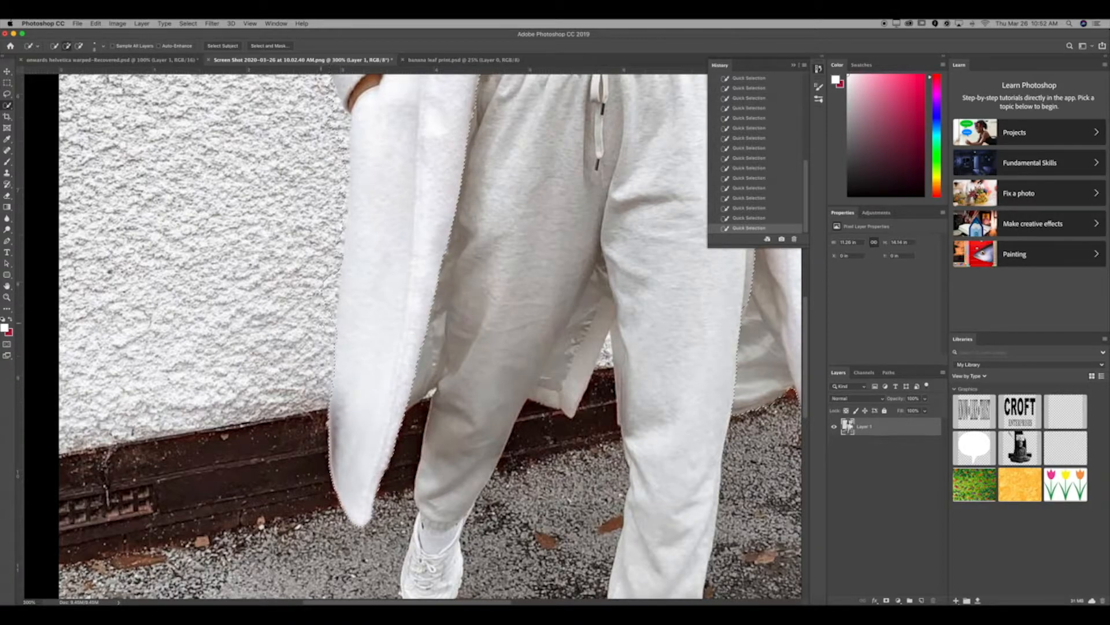
click(337, 270)
alt+click(329, 305)
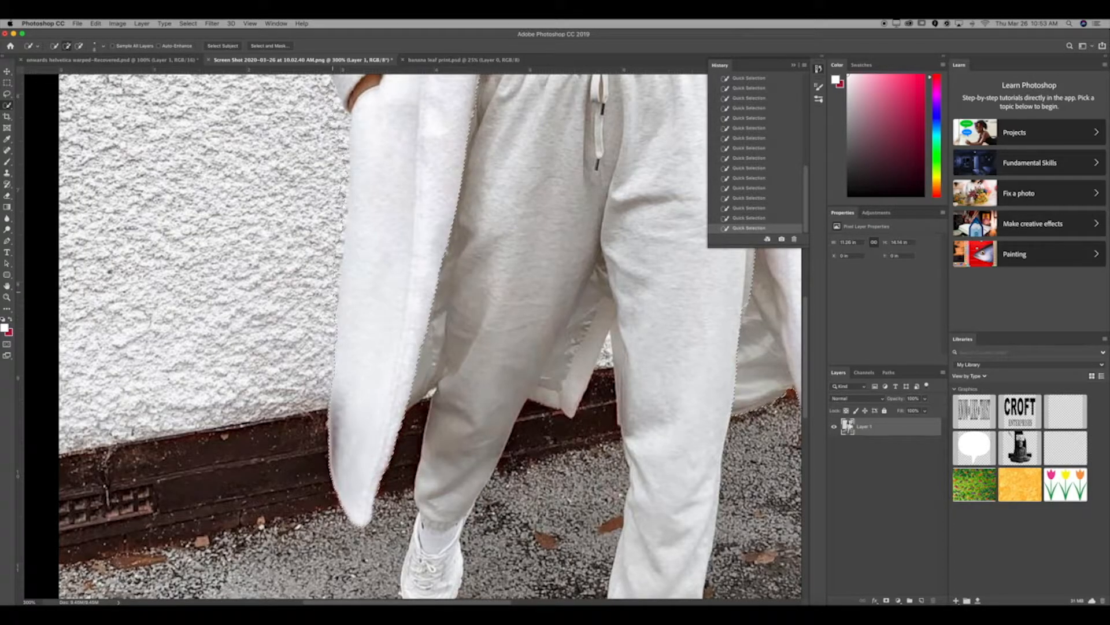
drag(339, 234, 333, 290)
click(350, 238)
Step: Subtract the wall along the coat's left edge below the pocket, and subtract the hand beneath the left cuff
scroll(362, 228, up, 5)
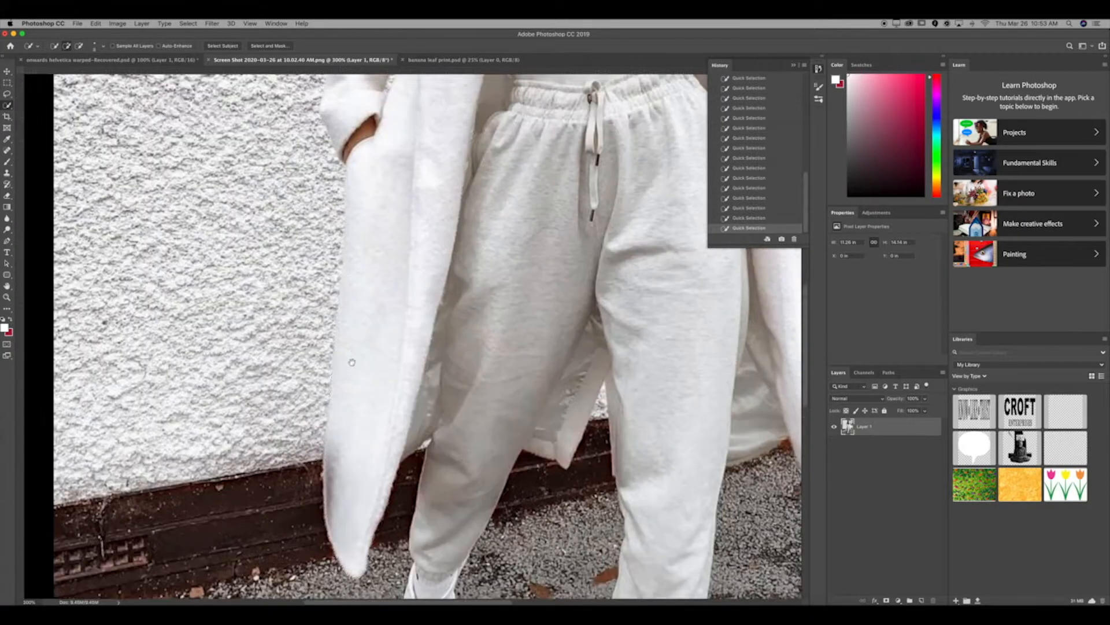
key(alt)
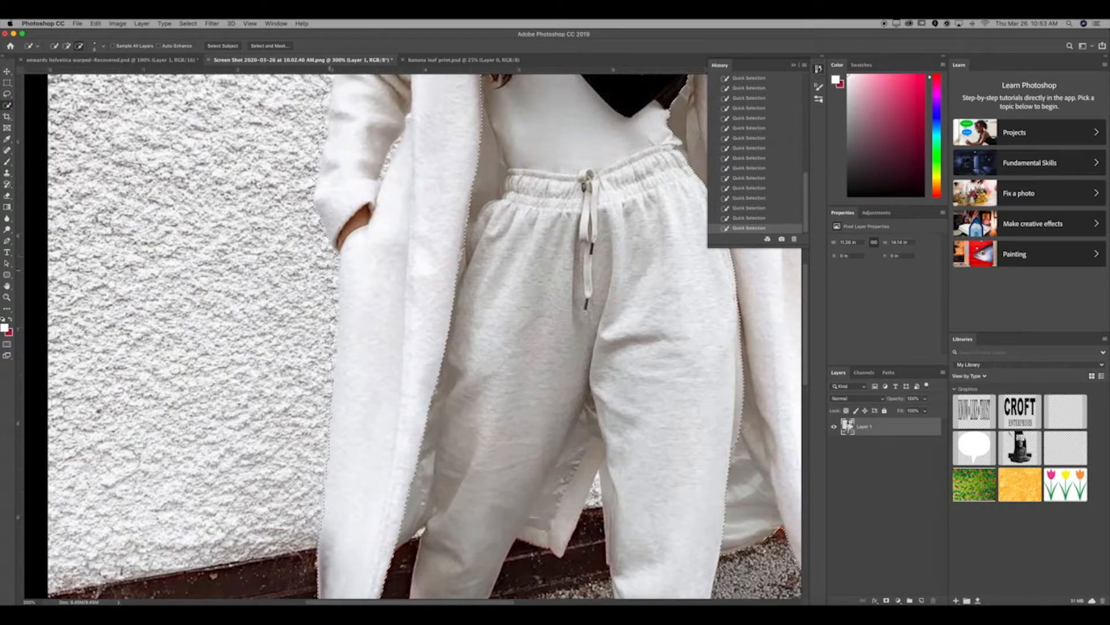
alt+click(331, 335)
alt+click(334, 270)
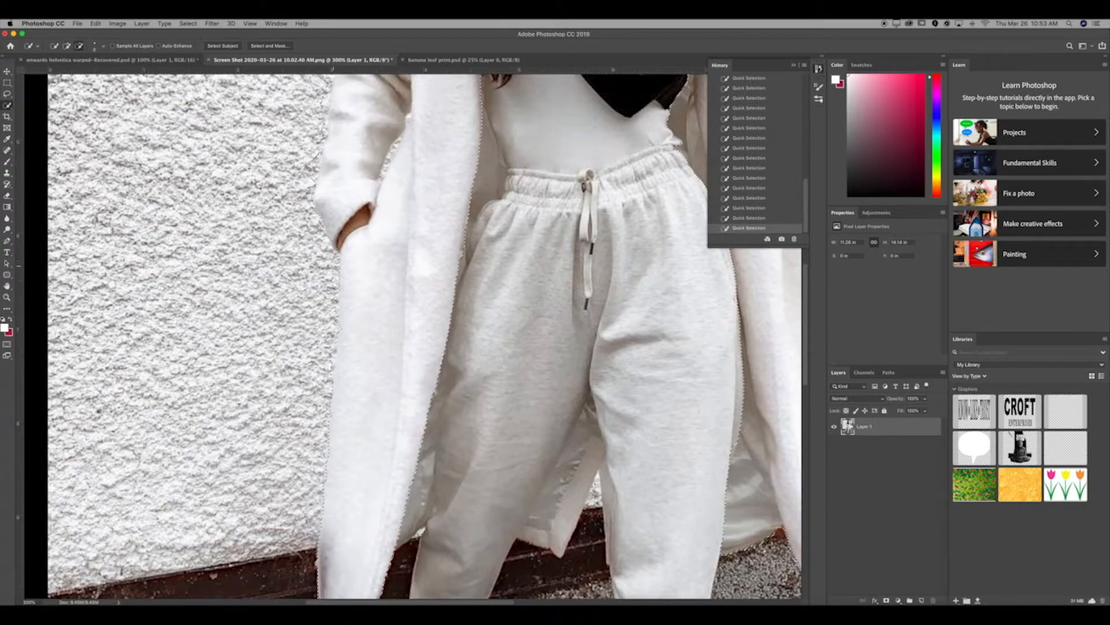
scroll(427, 336, up, 3)
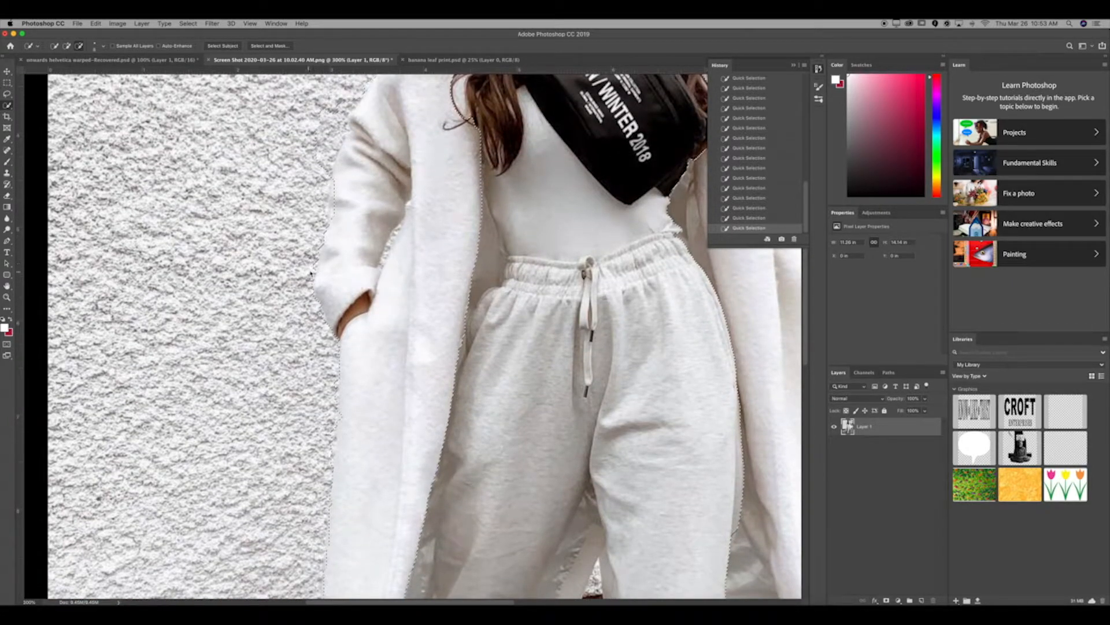
alt+click(363, 303)
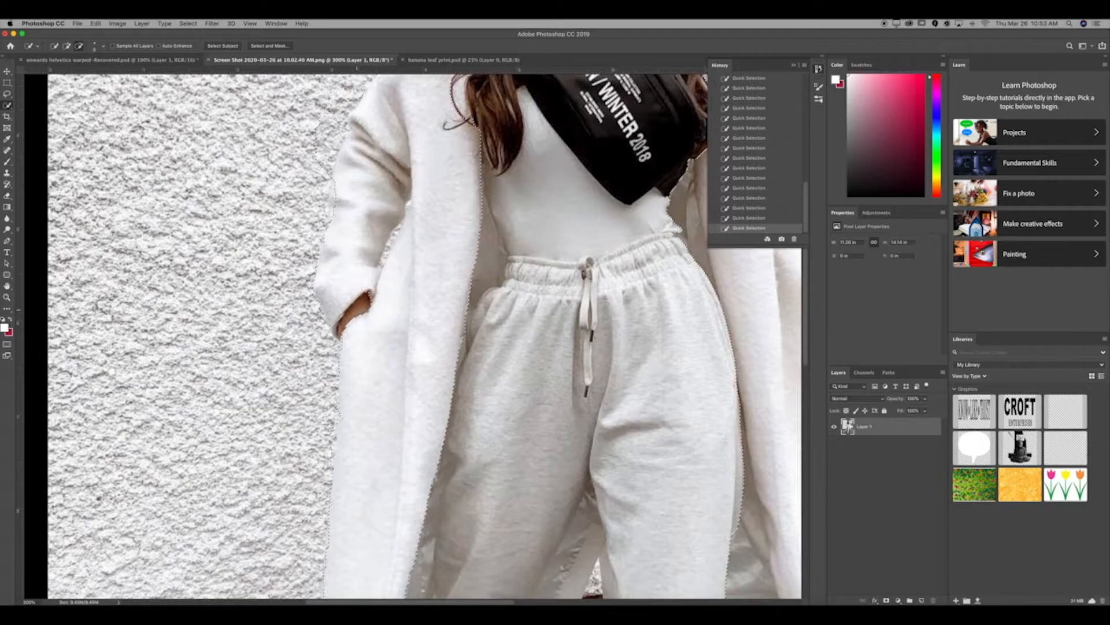
Step: Examine the selection outline around the left sleeve, shoulders, hair and bag, and across to the right sleeve
scroll(424, 336, up, 5)
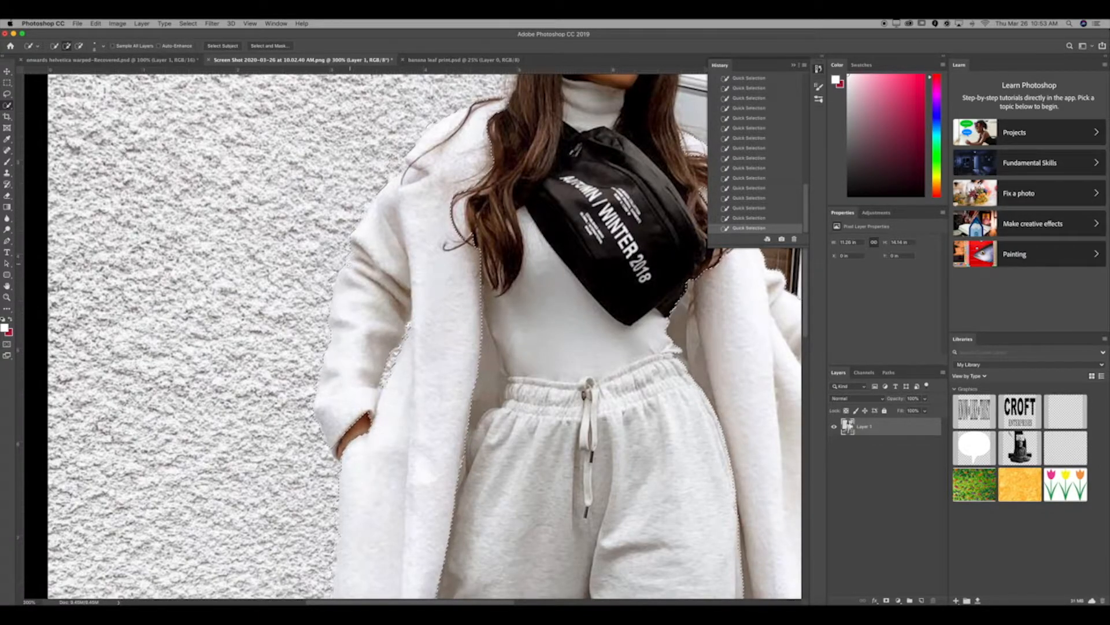
scroll(347, 430, up, 2)
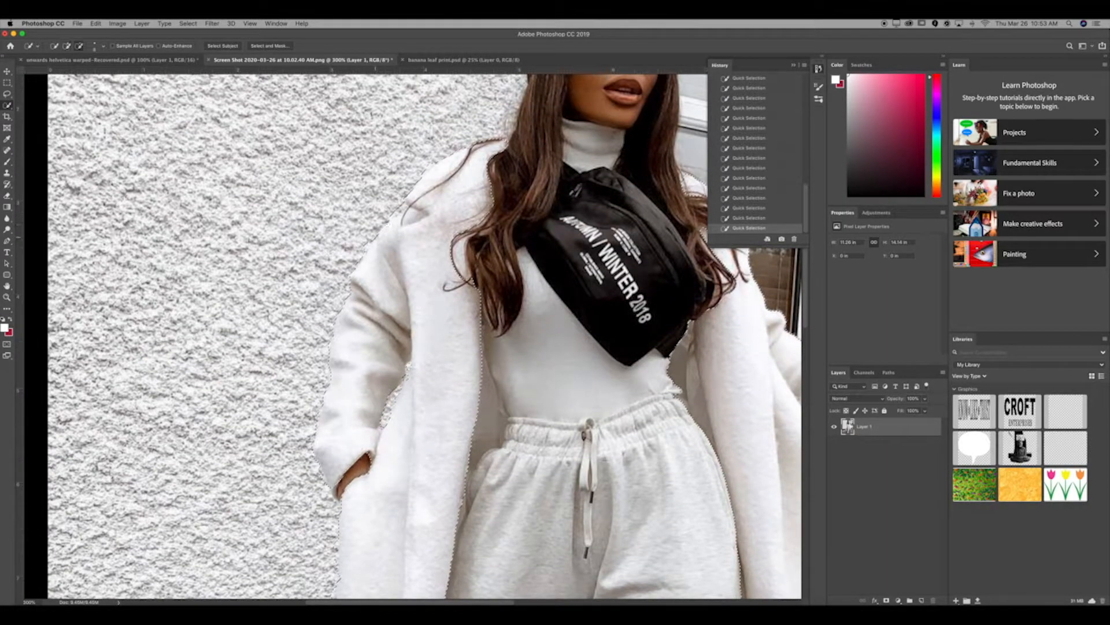
scroll(377, 206, right, 4)
scroll(376, 206, up, 2)
scroll(411, 336, right, 1)
scroll(412, 335, up, 1)
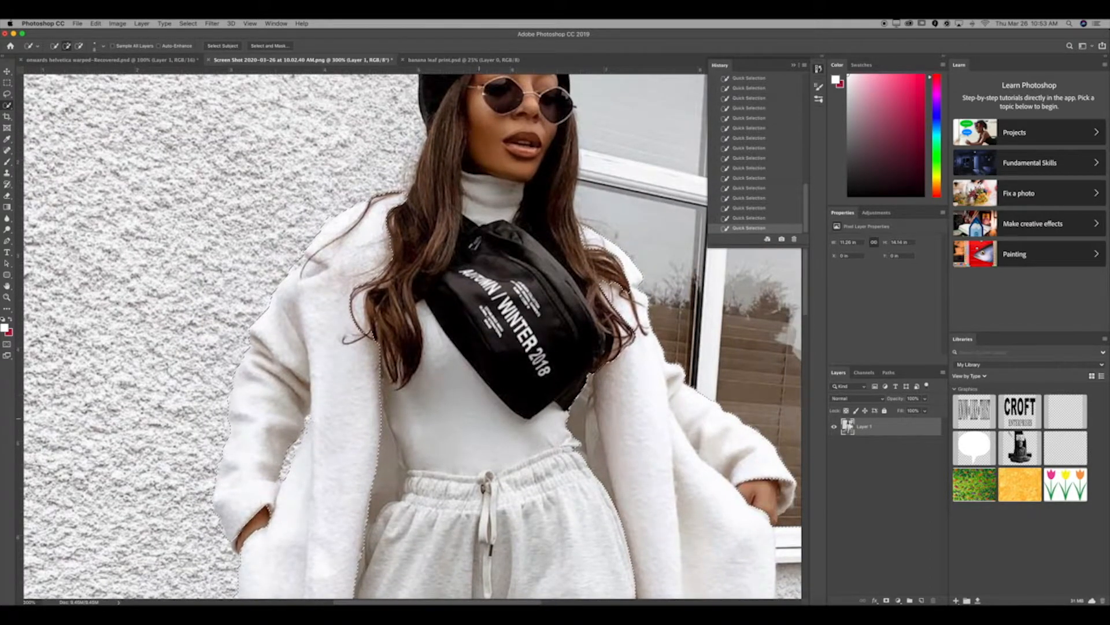
scroll(573, 394, right, 7)
scroll(573, 394, down, 2)
scroll(410, 337, right, 3)
scroll(410, 337, down, 6)
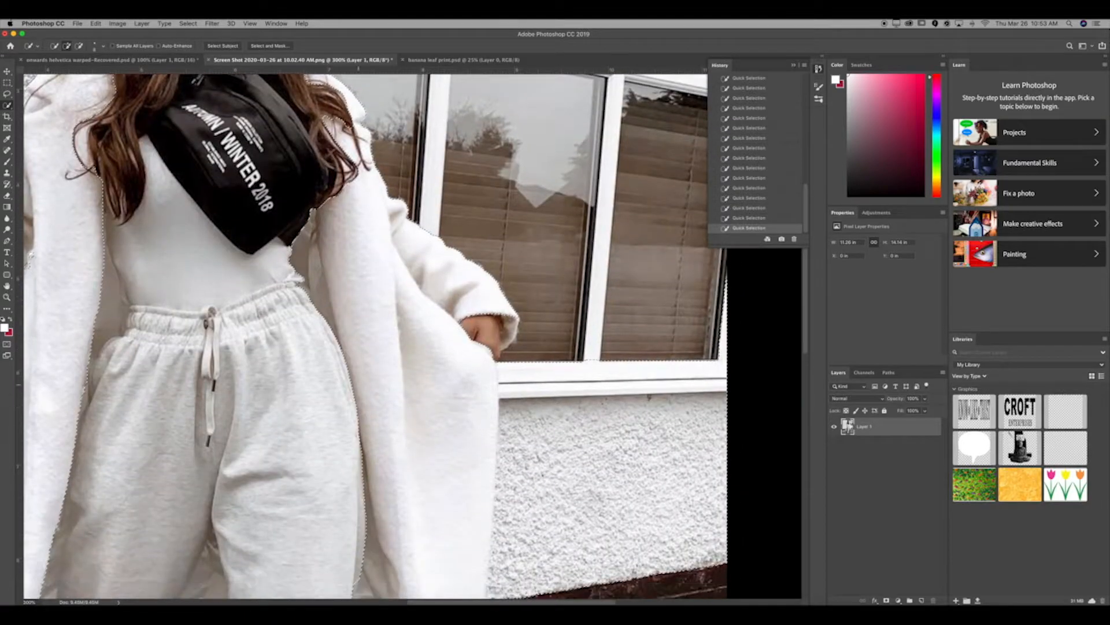
Step: Correct the selection beside the bag, and subtract the gap between the legs and the coat lining beside the right trouser leg
click(308, 223)
scroll(376, 337, down, 8)
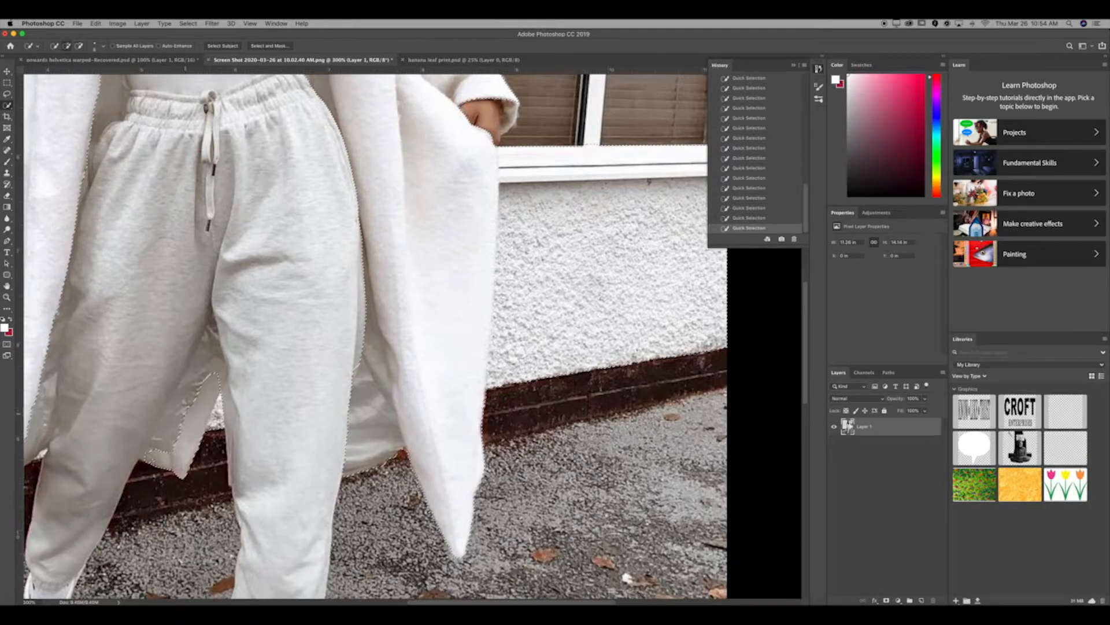
click(218, 381)
alt+click(227, 366)
alt+drag(386, 450, 360, 387)
Step: Clean up the selection along the coat's right outer edge where it meets the wall below the hand
scroll(376, 335, up, 5)
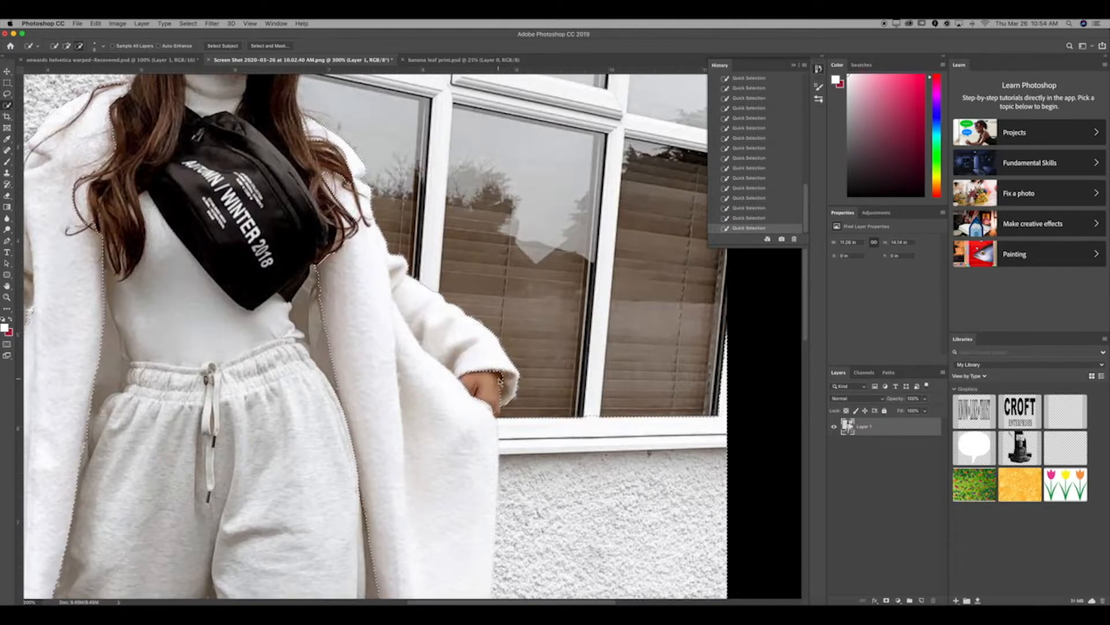
scroll(373, 335, right, 5)
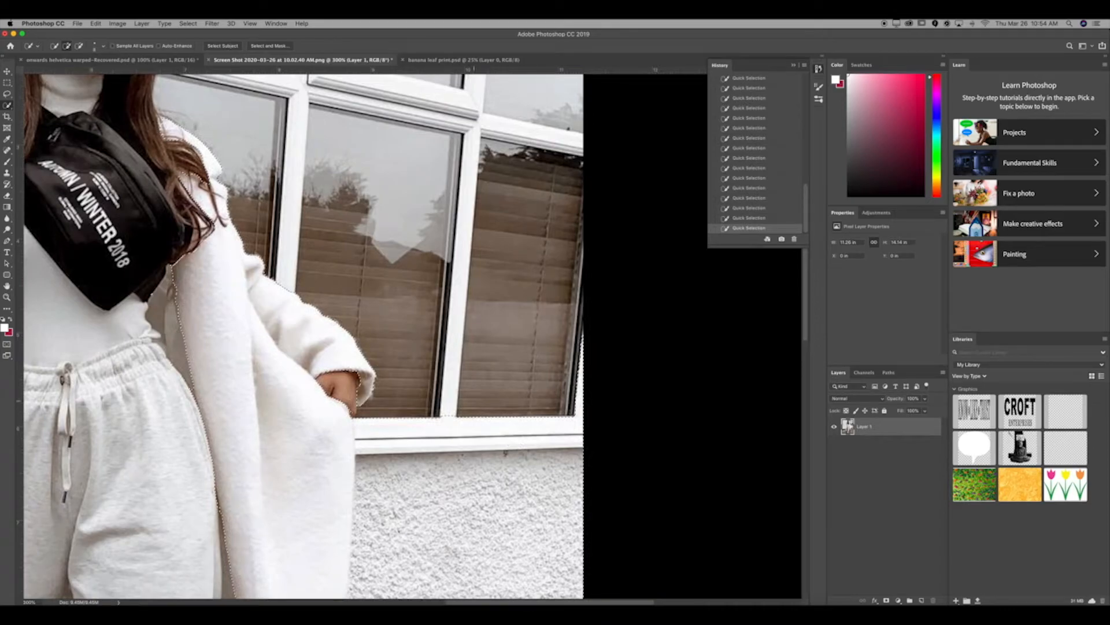
scroll(463, 389, down, 10)
scroll(463, 389, left, 5)
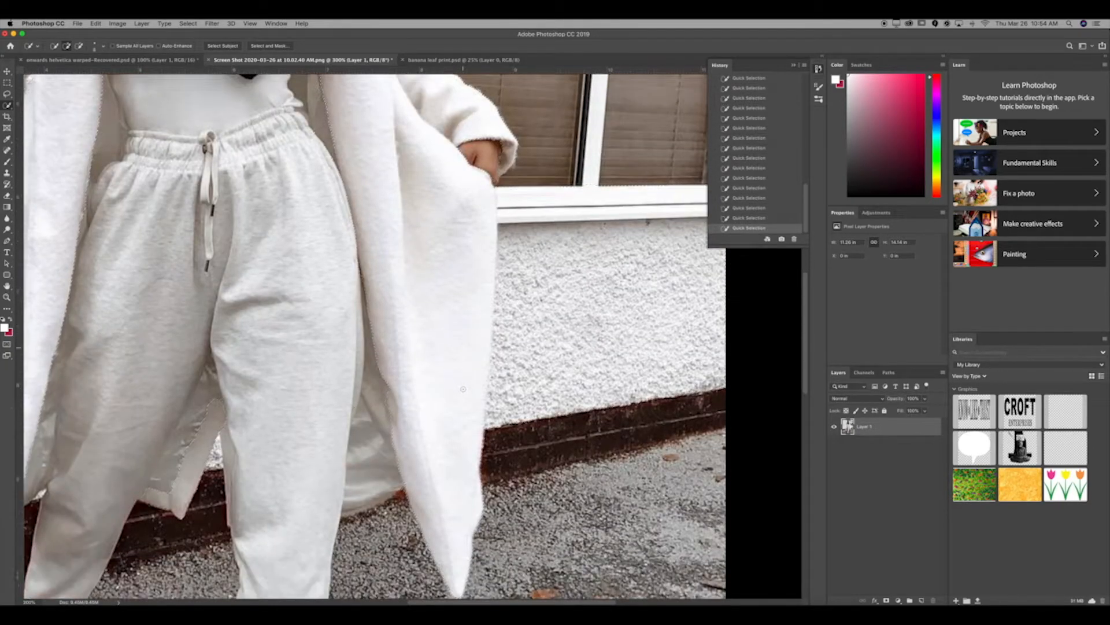
scroll(463, 389, down, 3)
mouse_move(500, 155)
mouse_down()
mouse_move(504, 282)
mouse_move(568, 341)
mouse_up()
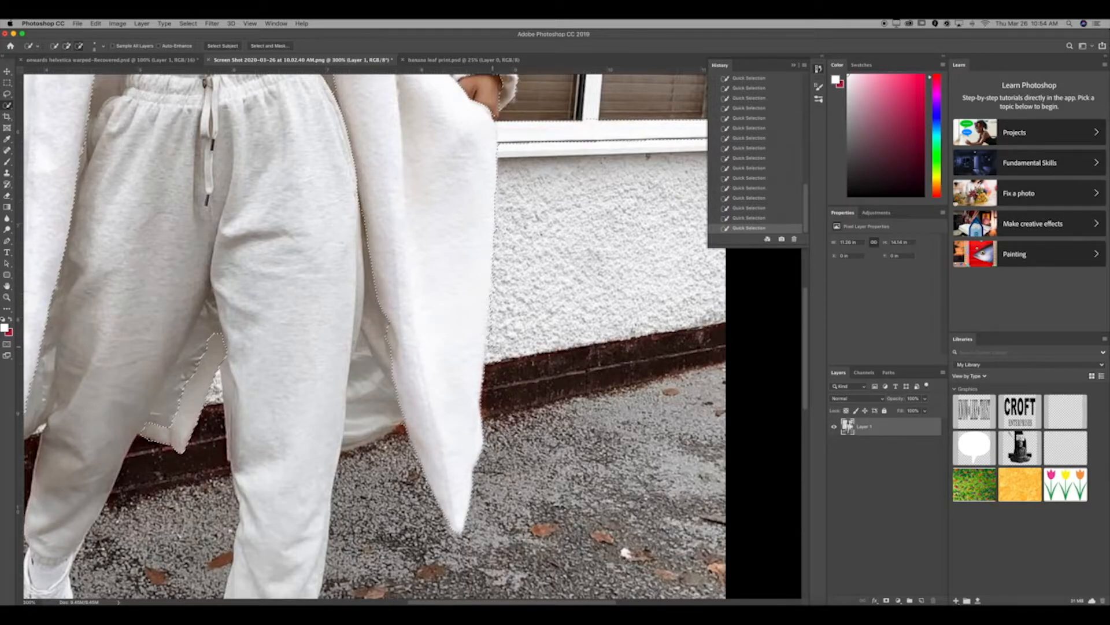
Step: Examine the refined selection from the right panel and hem up to the sleeves, collar and whole figure
scroll(492, 363, up, 3)
scroll(492, 363, right, 3)
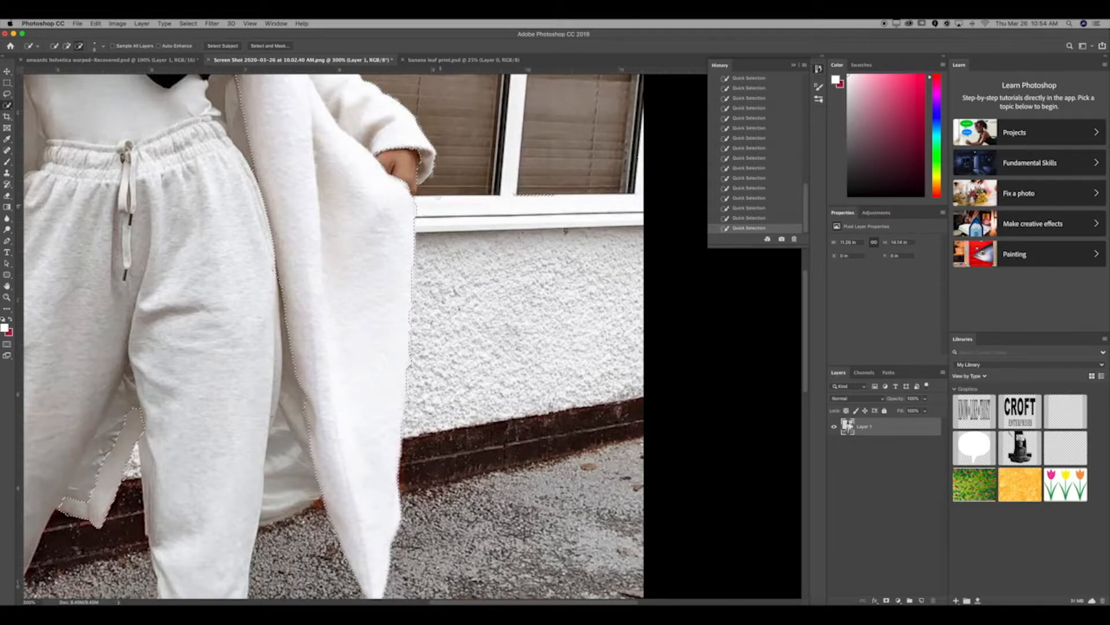
scroll(504, 202, up, 5)
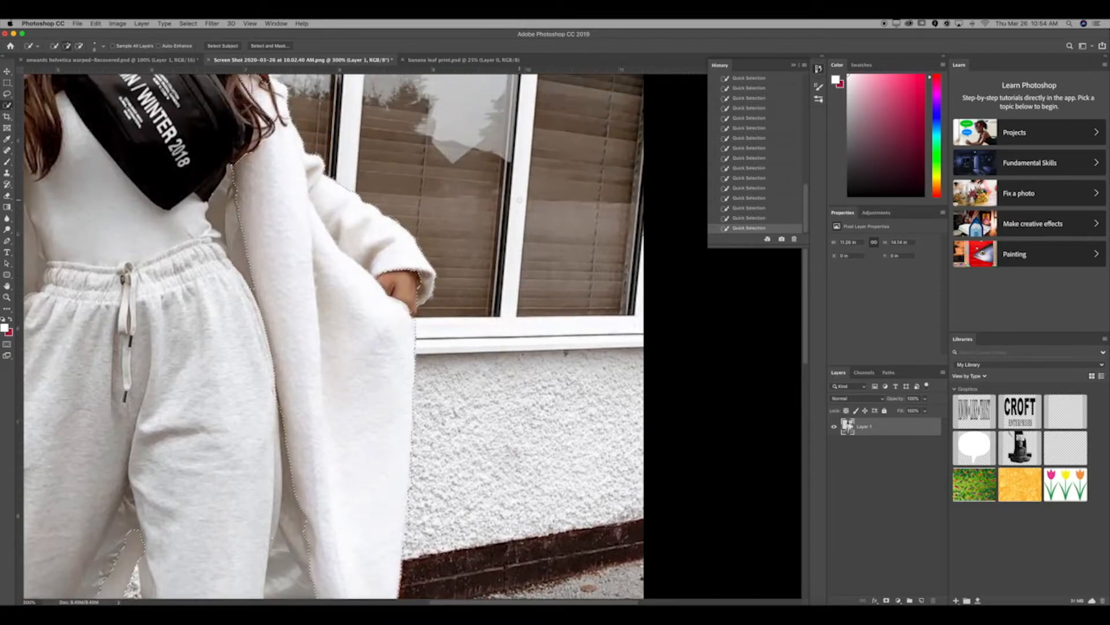
scroll(333, 337, down, 5)
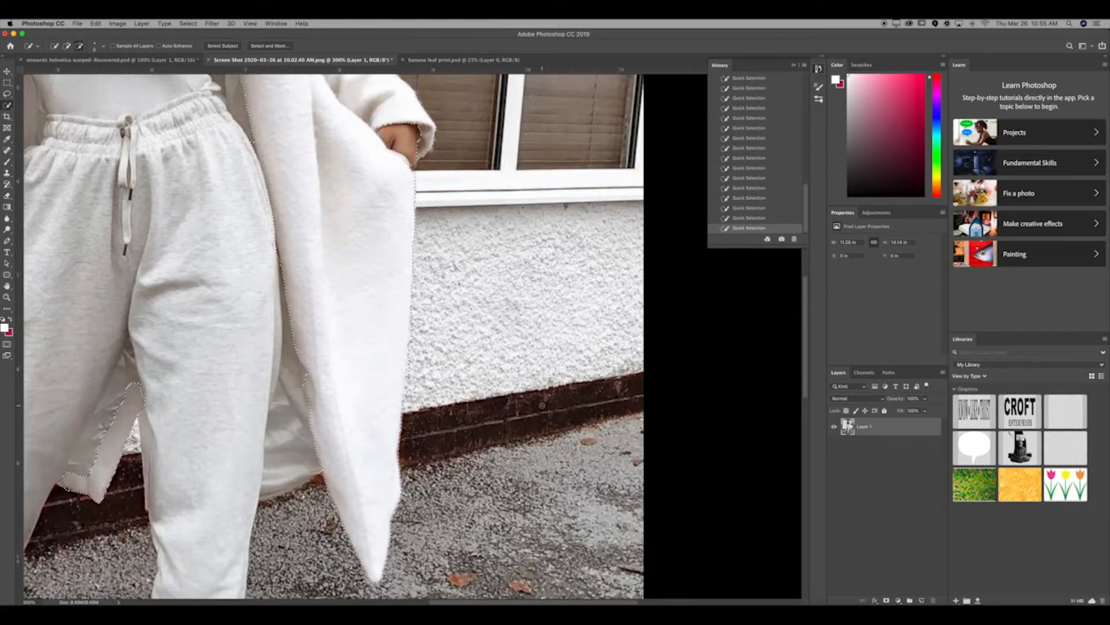
scroll(542, 405, left, 7)
scroll(542, 405, up, 3)
scroll(542, 405, up, 10)
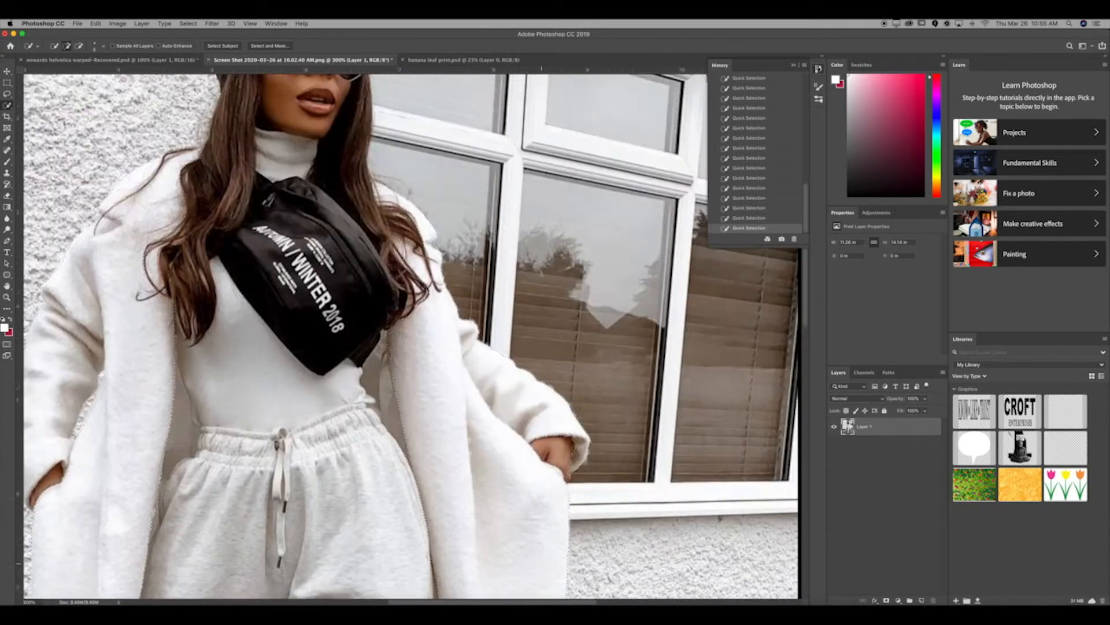
scroll(542, 404, right, 10)
scroll(542, 405, left, 9)
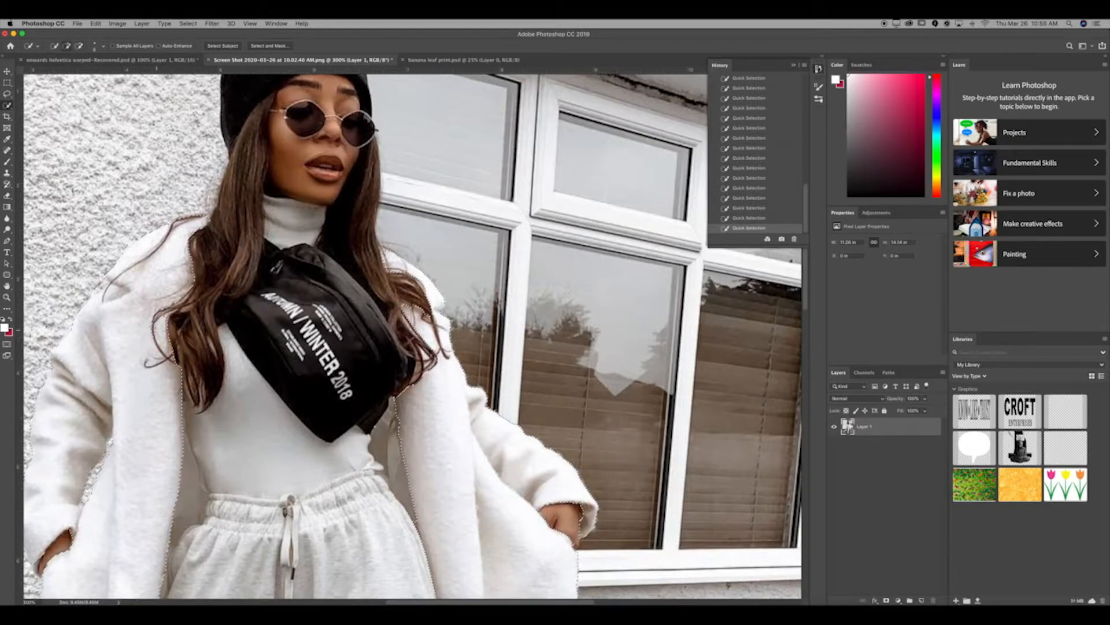
scroll(193, 239, down, 1)
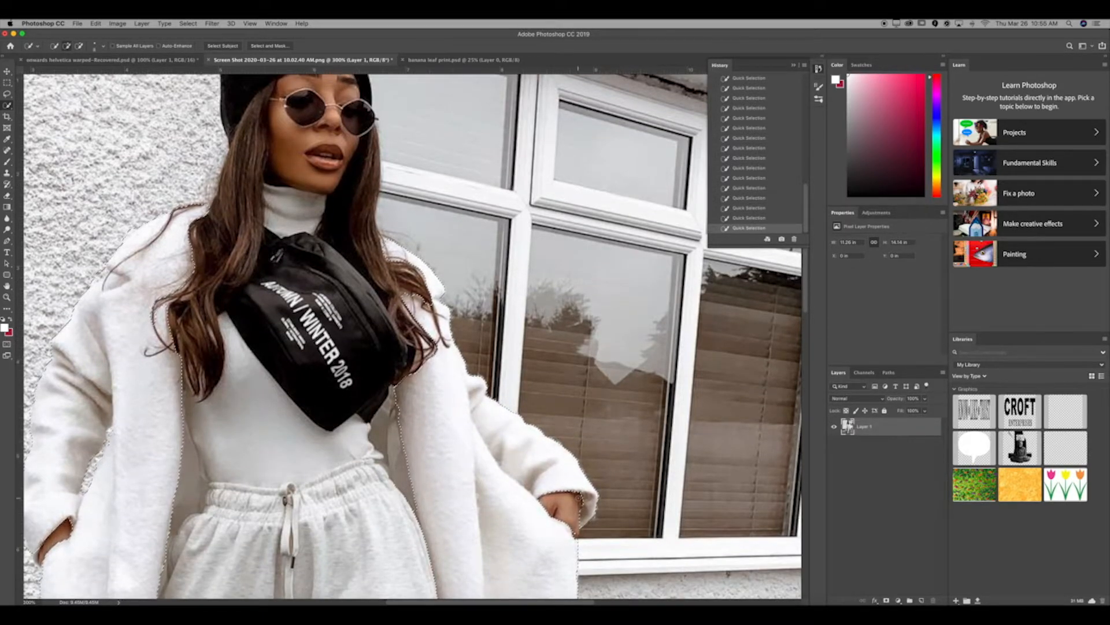
scroll(588, 496, down, 2)
scroll(588, 491, down, 1)
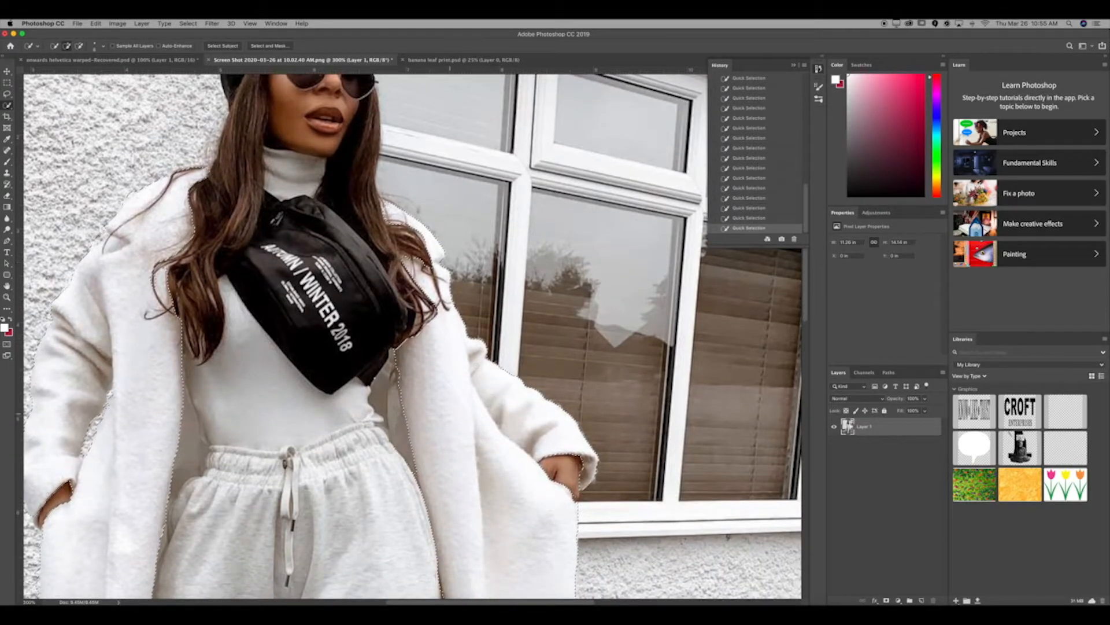
scroll(360, 287, up, 3)
scroll(359, 288, left, 3)
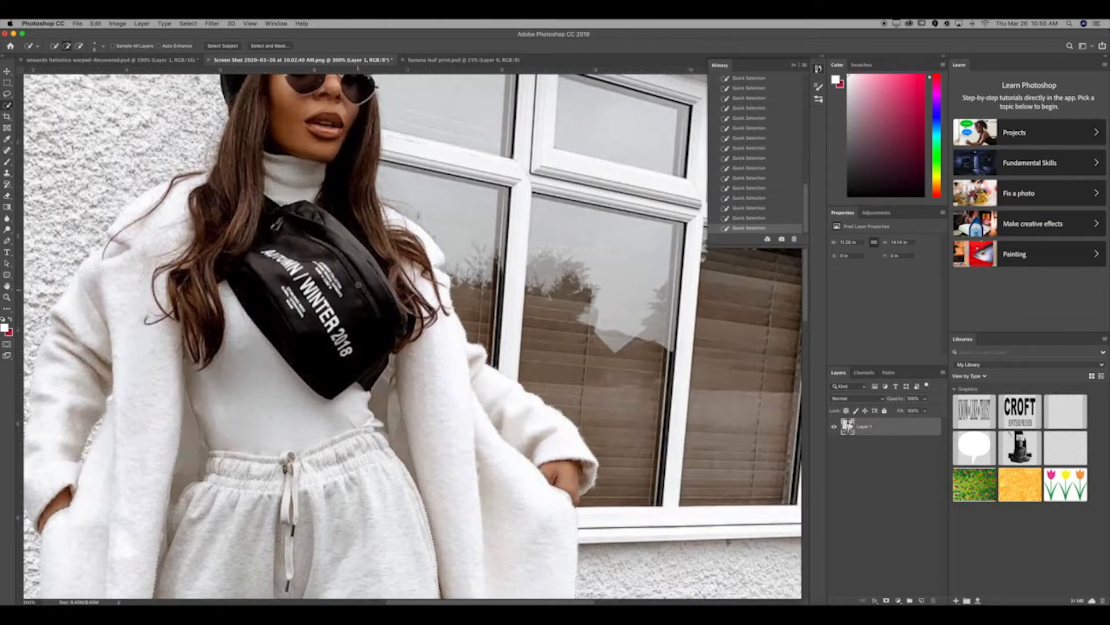
scroll(360, 287, down, 5)
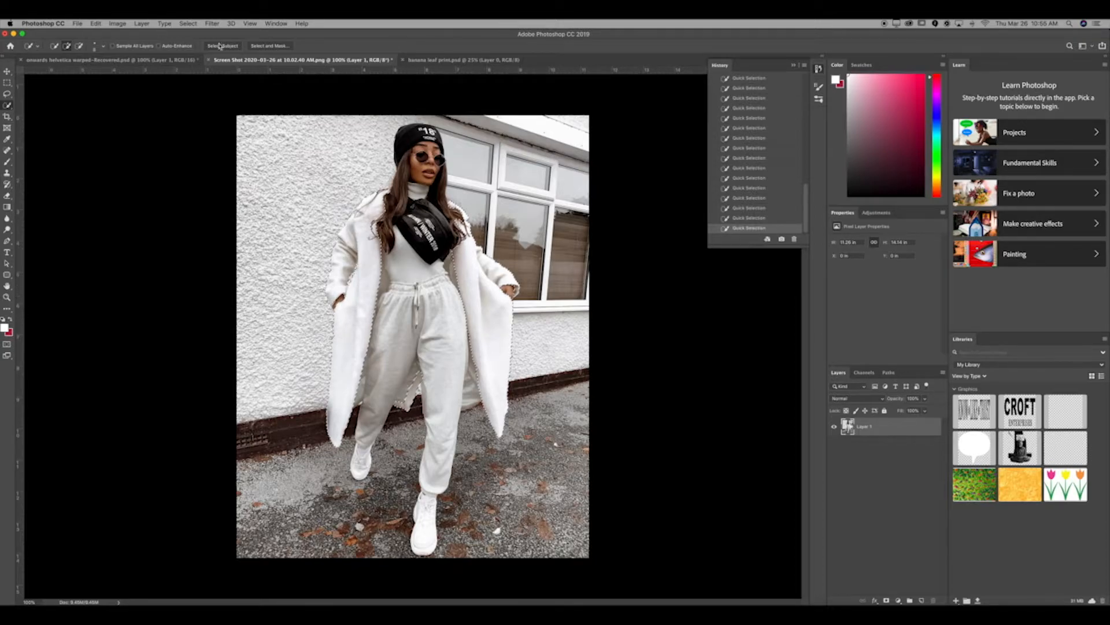
Step: Copy the entire canvas of banana leaf print.psd and return to the coat photo
click(470, 60)
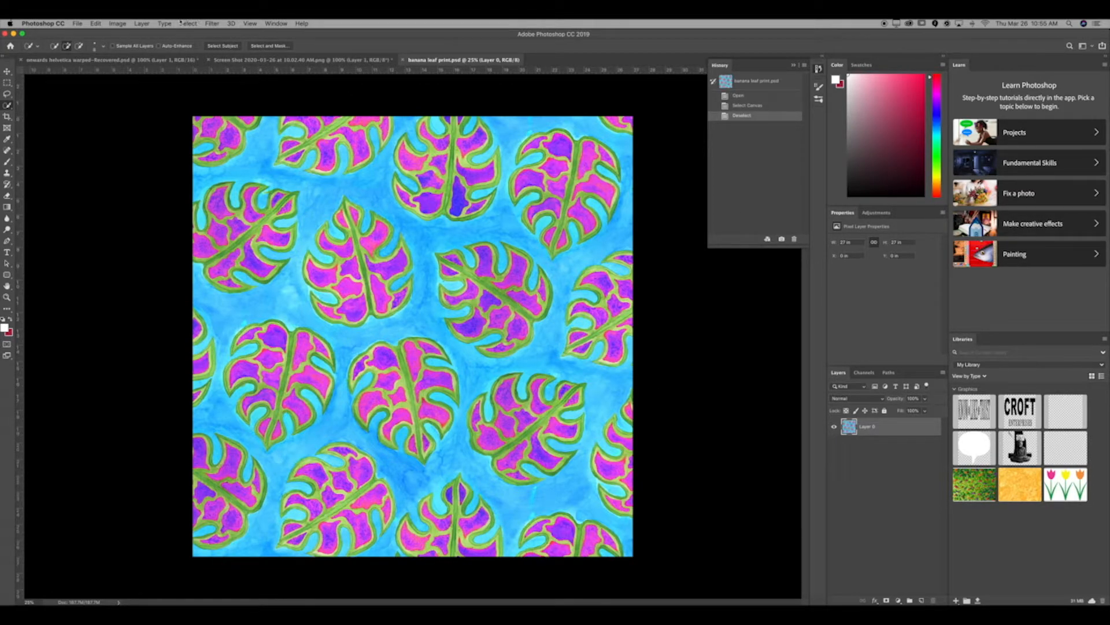
click(185, 23)
click(191, 32)
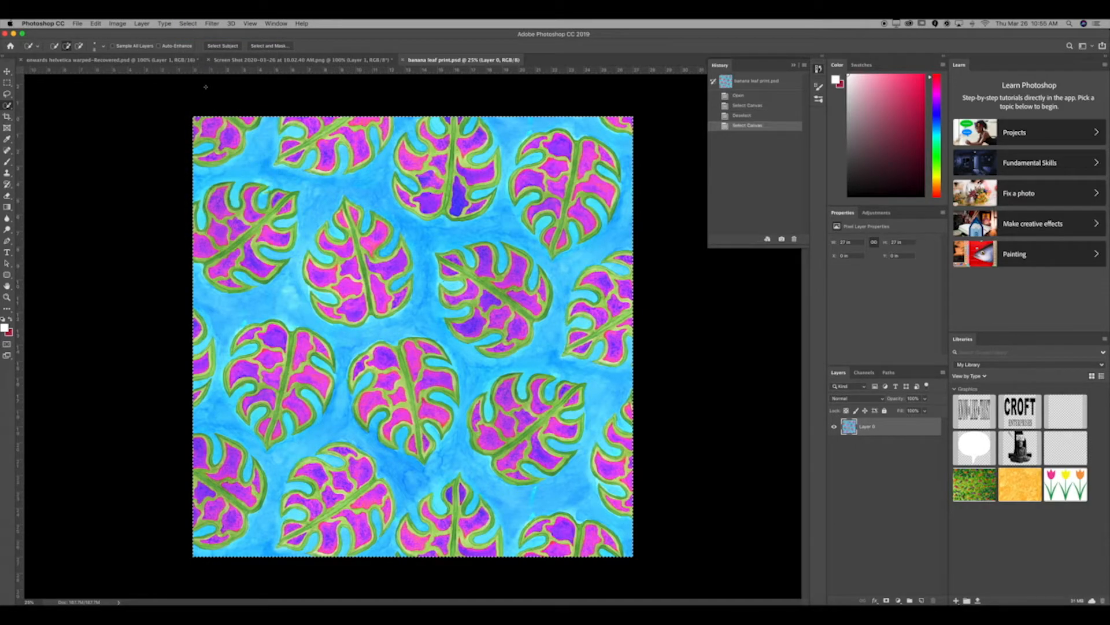
click(95, 23)
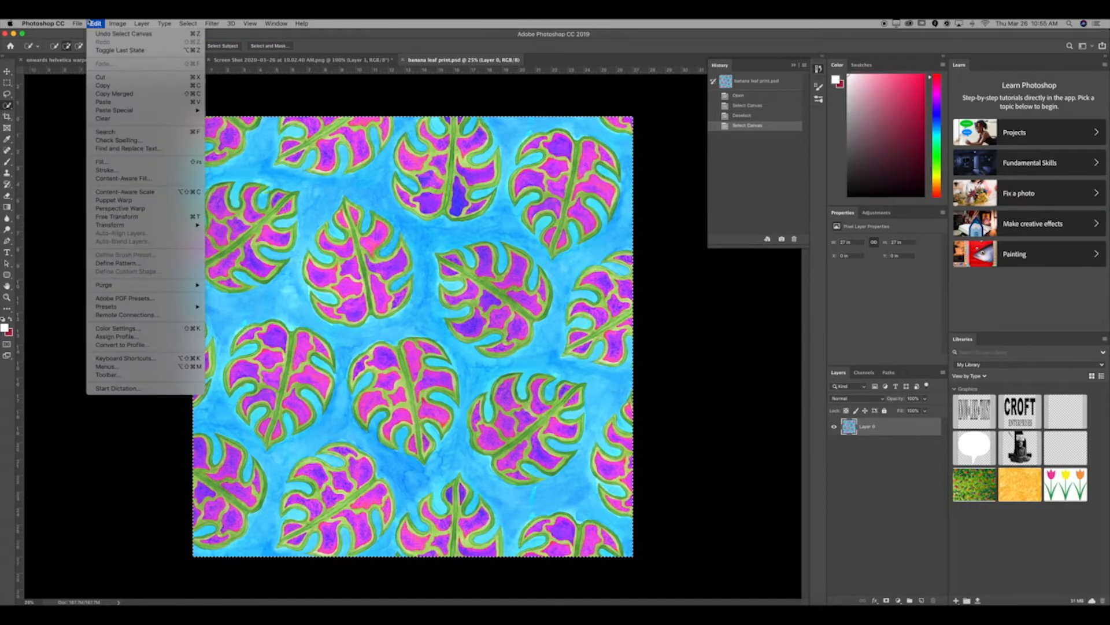
click(117, 84)
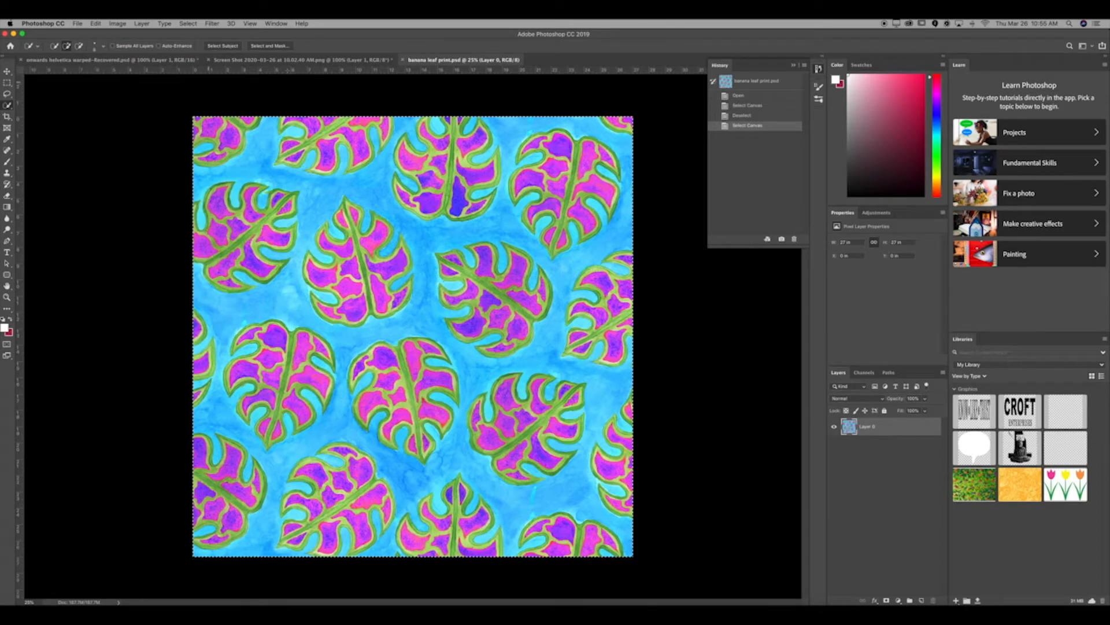
click(272, 59)
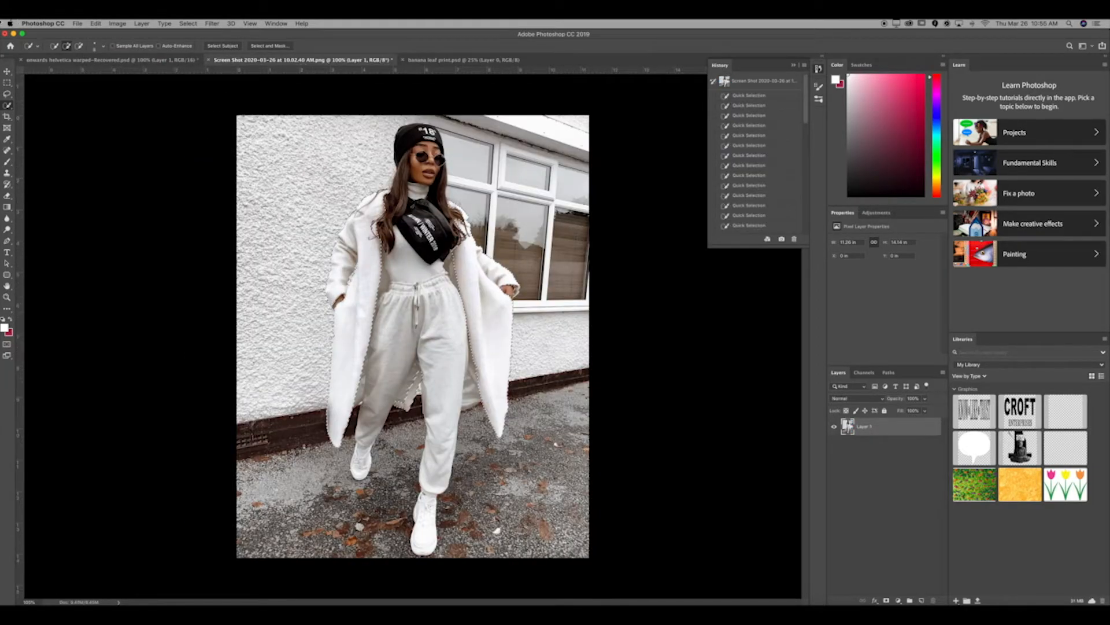
Step: Try a plain paste of the copied print over the photo, accepting the color profile conversion, and undo it
click(96, 23)
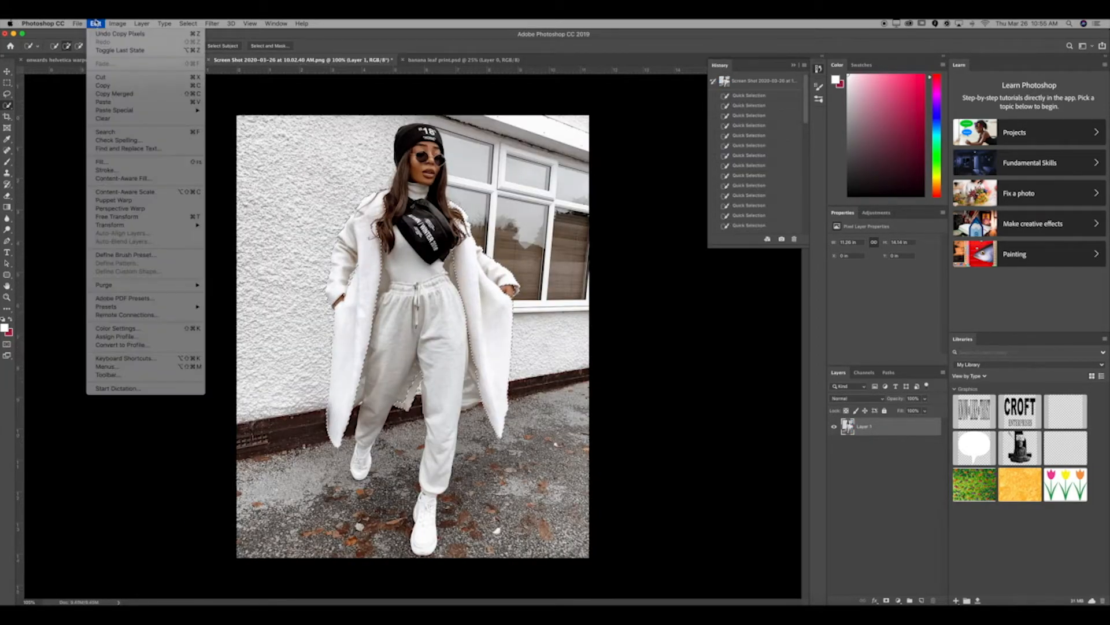
click(117, 103)
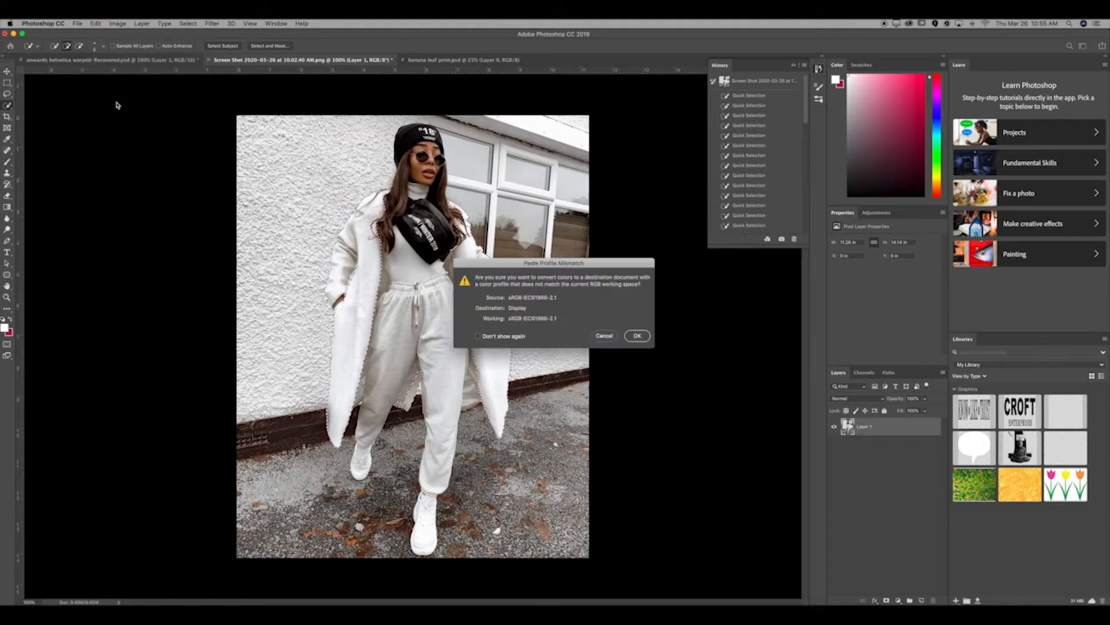
click(636, 335)
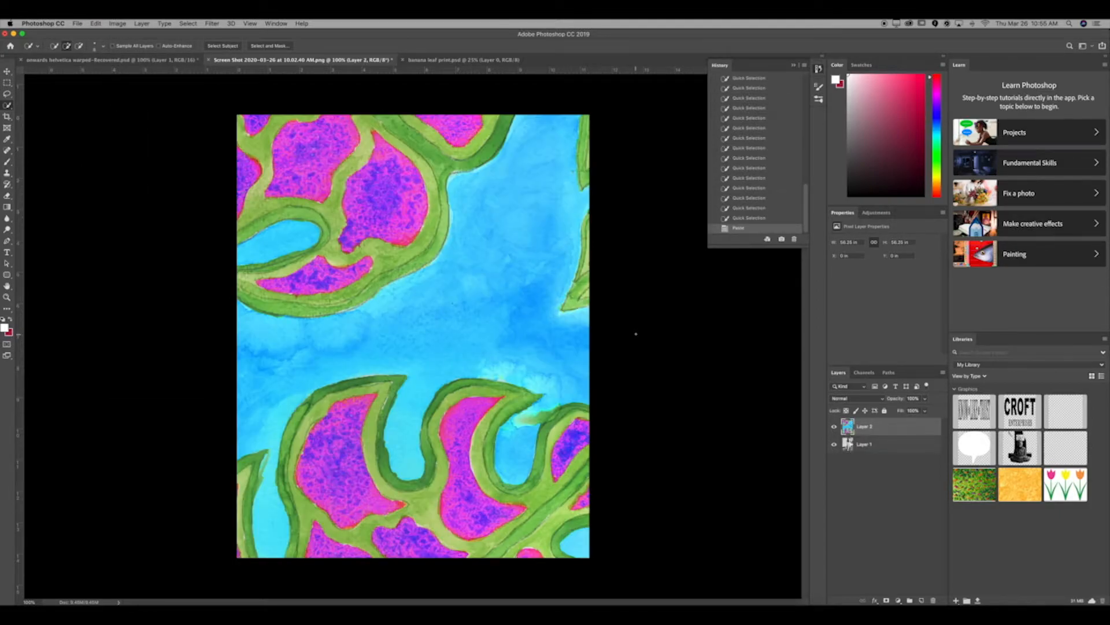
key(super+z)
Step: Paste the copied print into the coat selection with Paste Into, accepting the color profile conversion and disabling future mismatch warnings
click(96, 23)
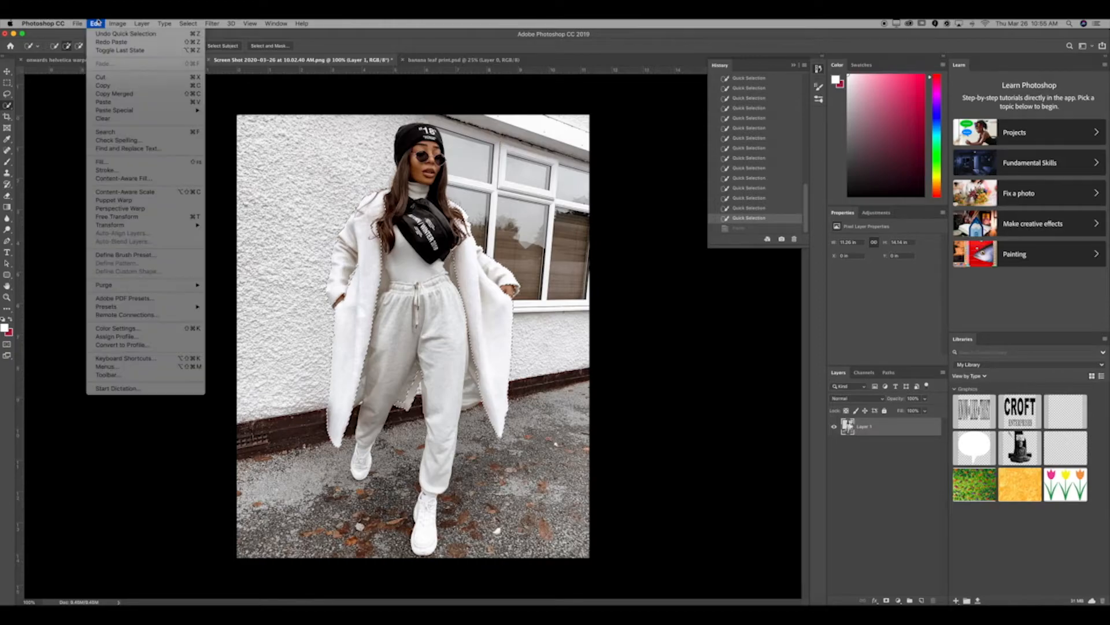
mouse_move(133, 114)
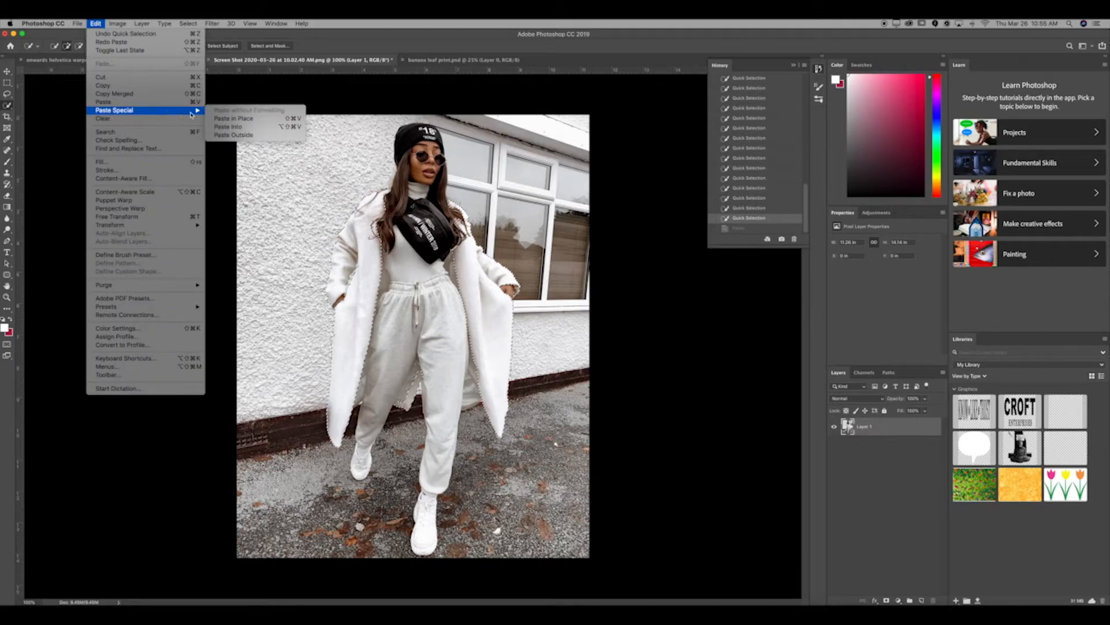
click(256, 127)
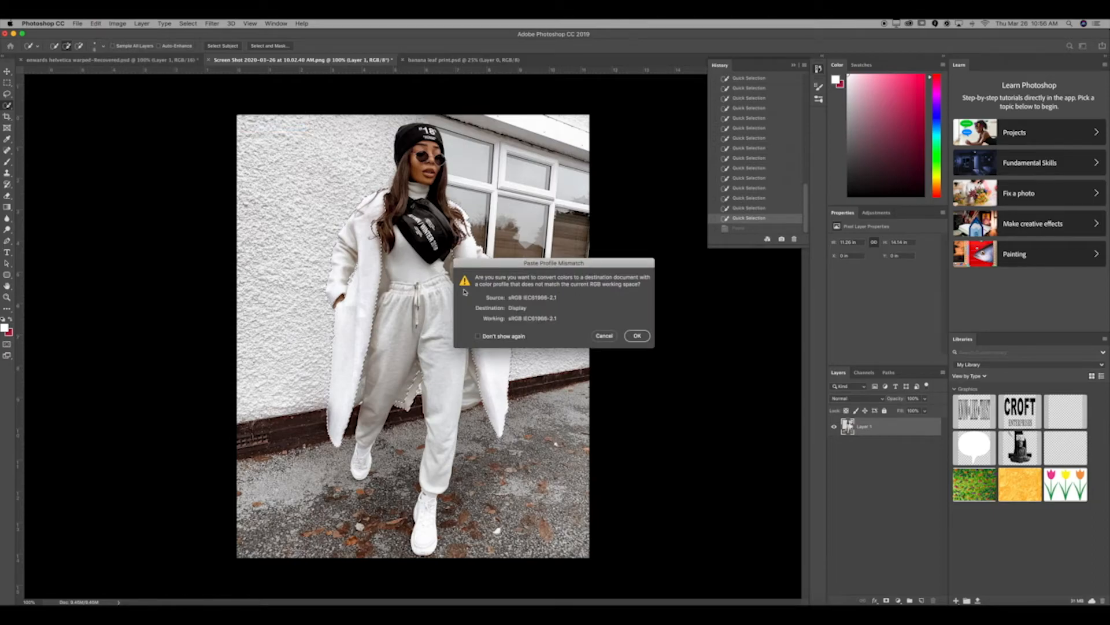
click(478, 336)
click(647, 335)
Step: Free Transform the pasted print, scaling it to about 17%, rotating it about 17 degrees and positioning it to cover the coat
key(super+minus)
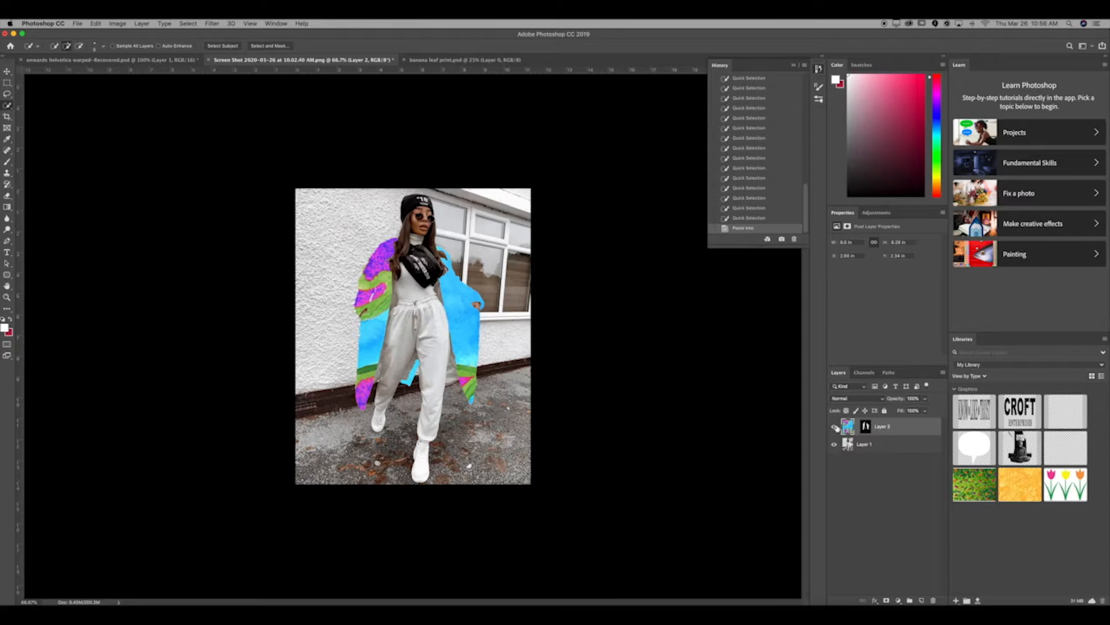
key(super+t)
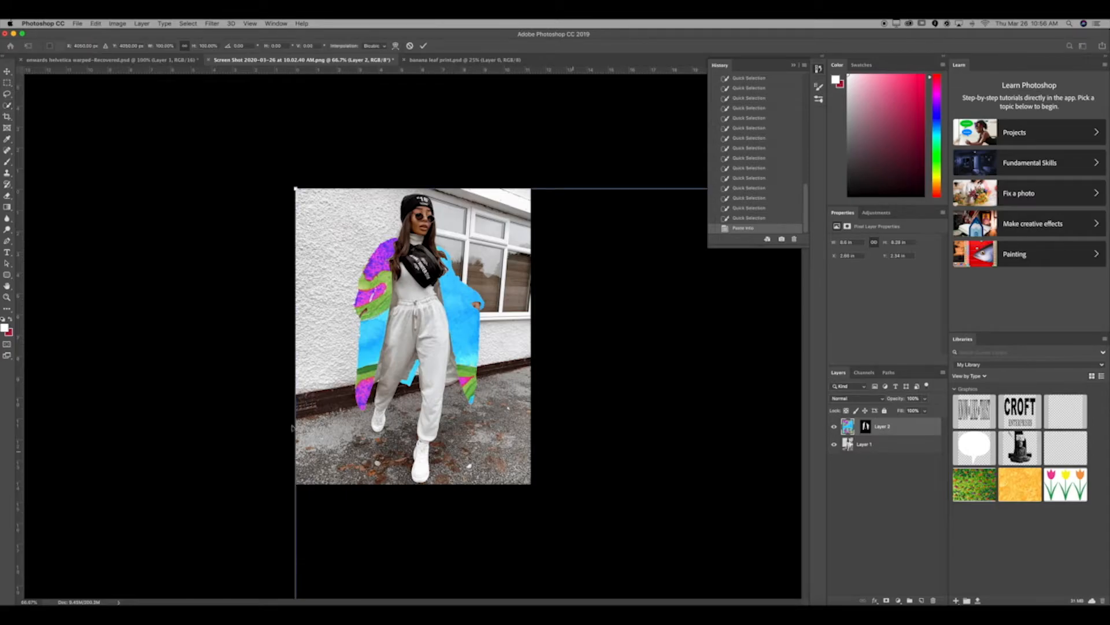
drag(293, 188, 397, 236)
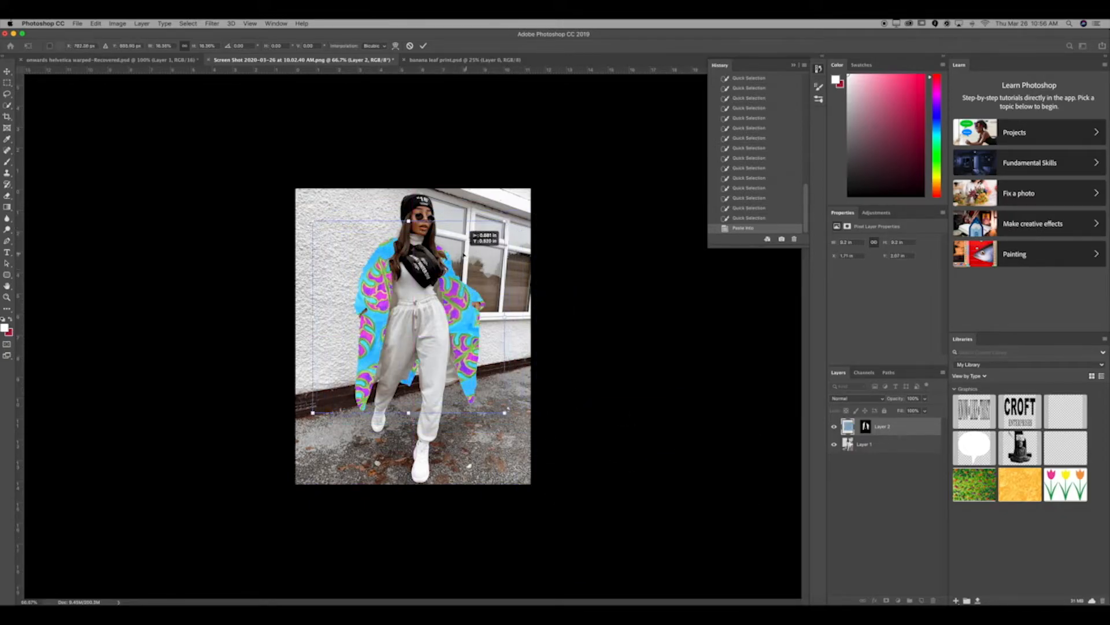
drag(472, 262, 478, 262)
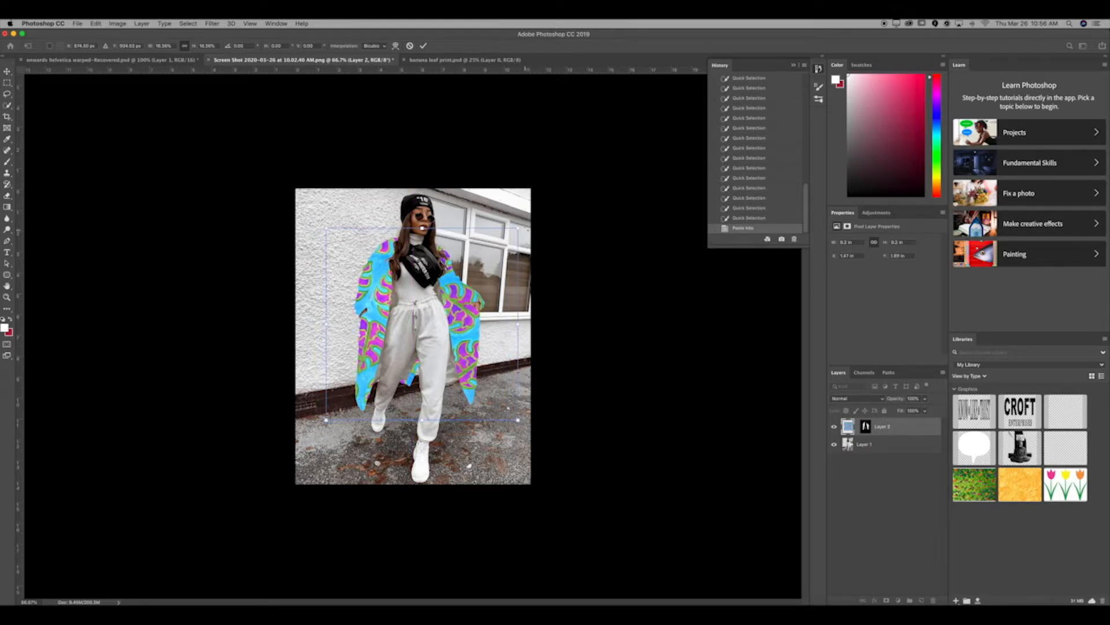
drag(523, 225, 546, 257)
drag(507, 289, 500, 298)
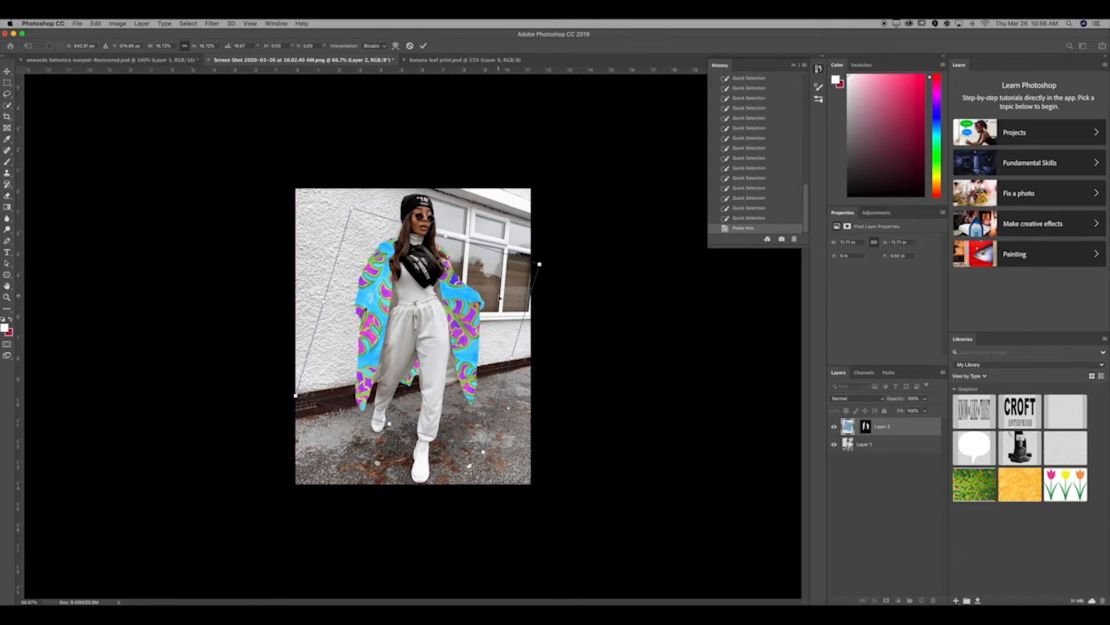
key(Return)
key(super+plus)
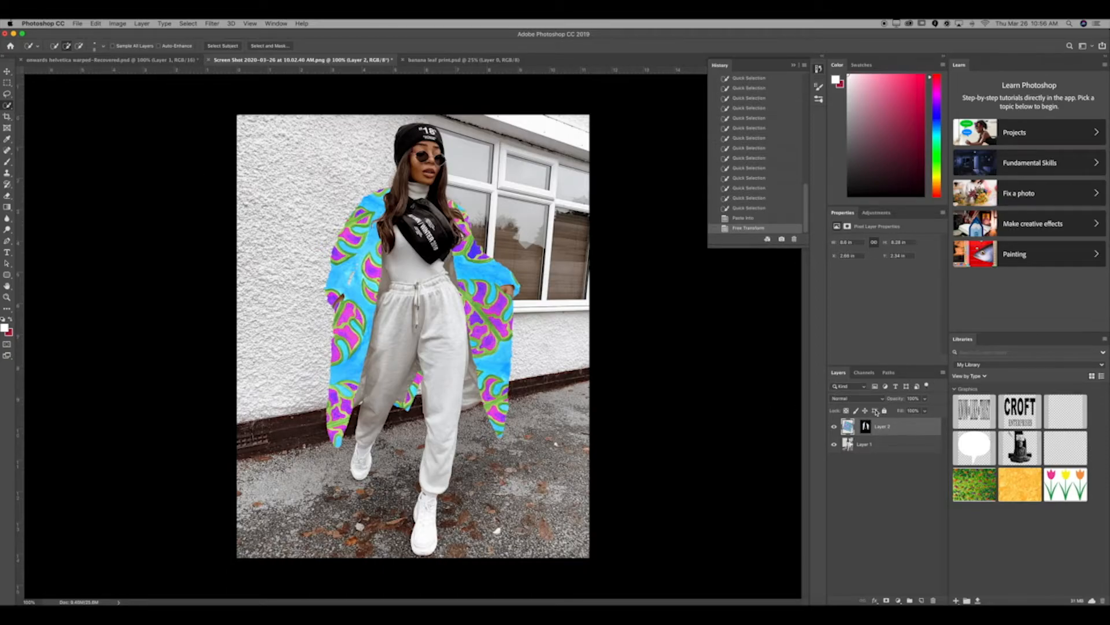
Step: Try the Dissolve blend mode on the print layer, and set it to Multiply instead
click(882, 399)
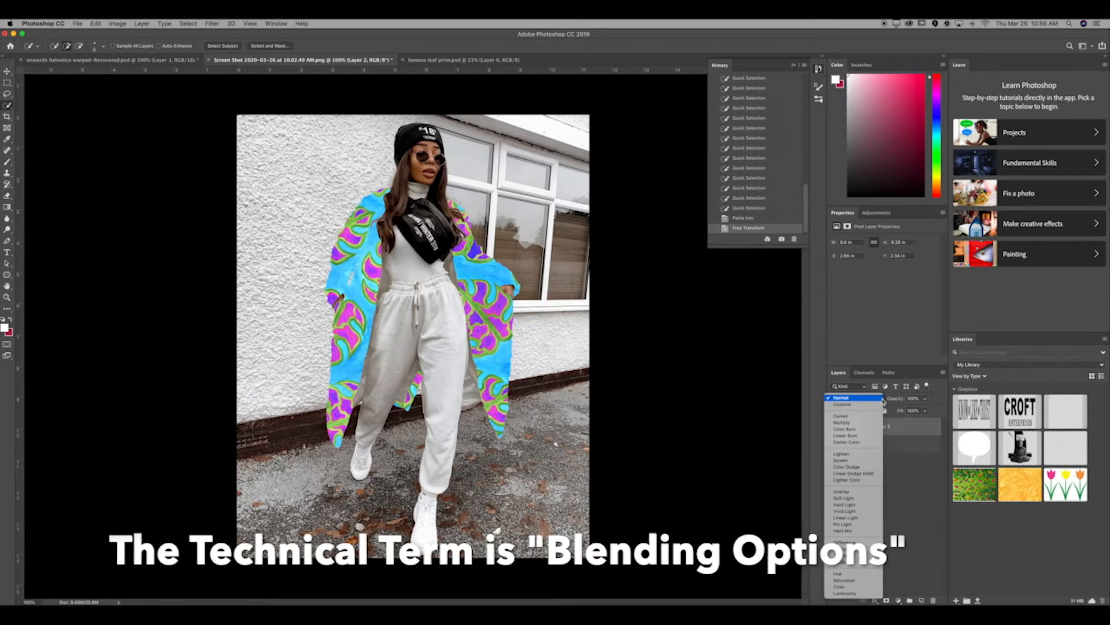
click(872, 405)
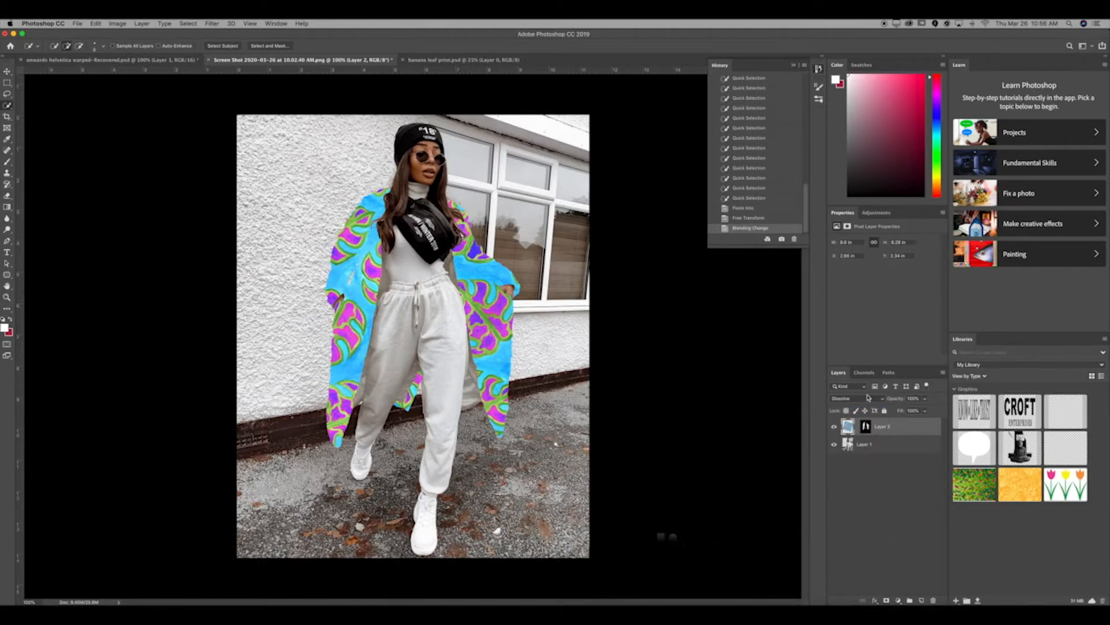
click(871, 399)
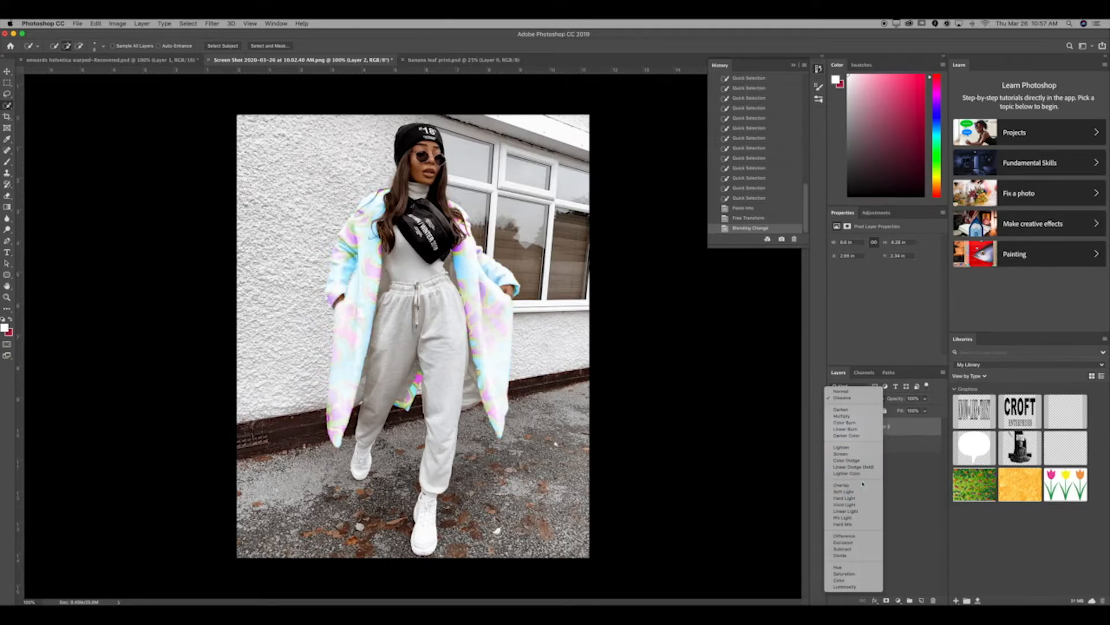
click(855, 416)
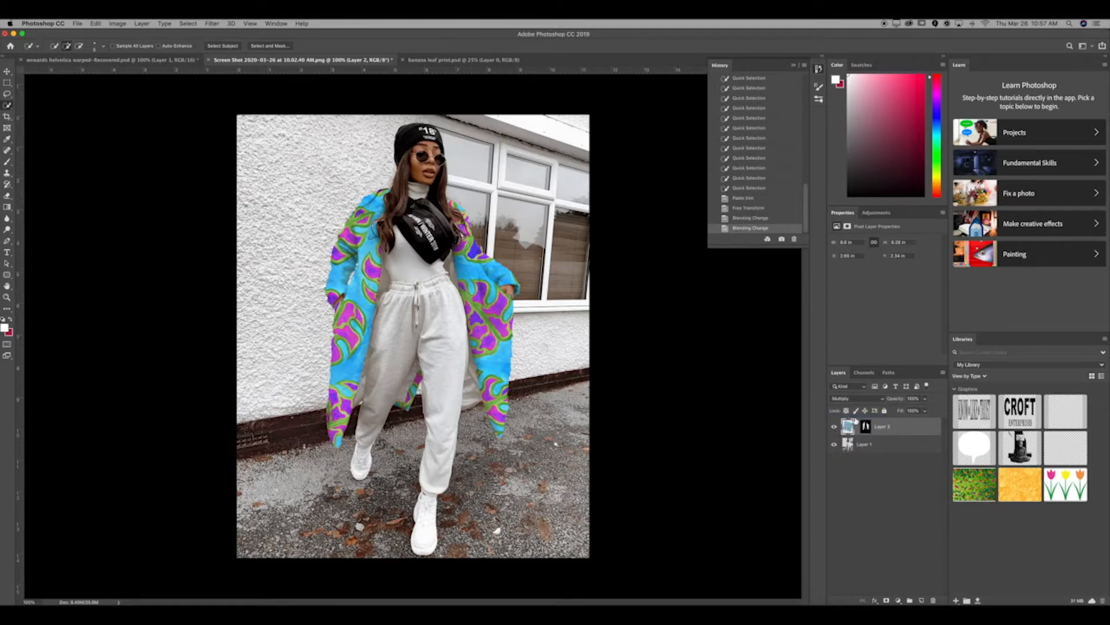
Step: Compare the coat's print with and without the Multiply blend by switching between the last two history states
click(742, 217)
click(743, 226)
click(742, 217)
click(743, 227)
Step: Lower the print layer's opacity to 81%
key(super+minus)
key(super+plus)
key(super+plus)
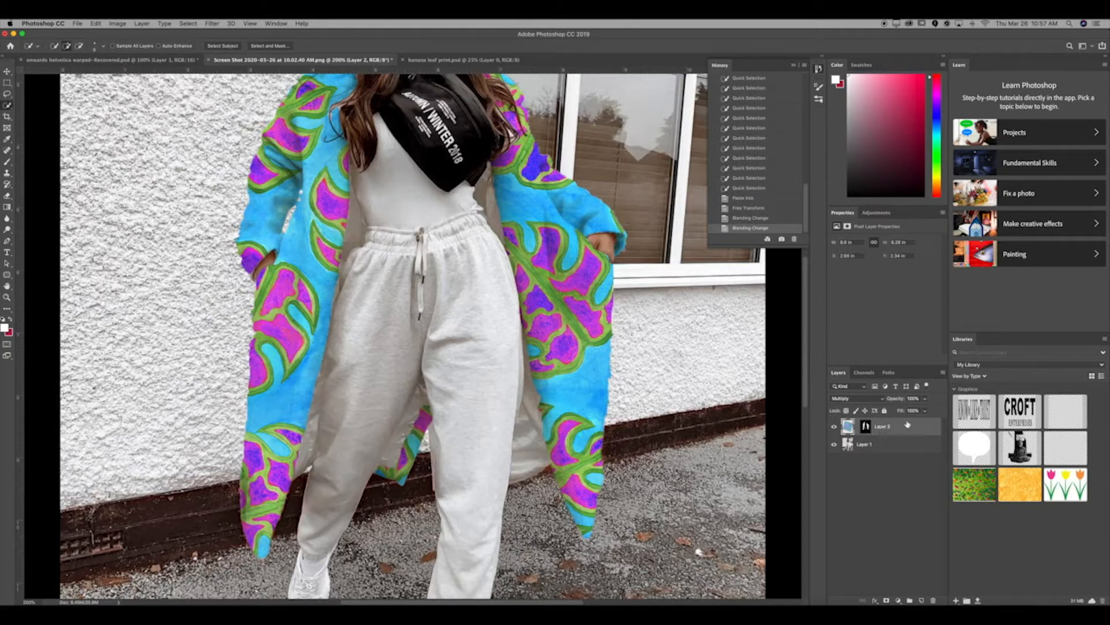
click(925, 410)
drag(919, 411, 910, 410)
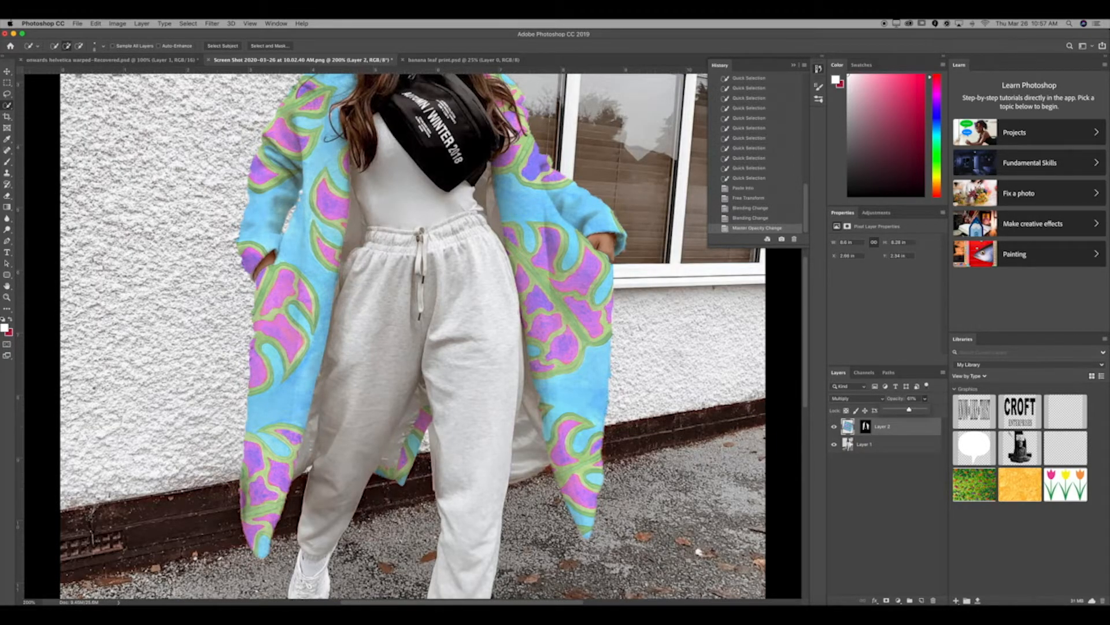
mouse_move(910, 410)
mouse_down()
mouse_move(919, 410)
mouse_move(910, 410)
mouse_up()
Step: Try the Dodge tool on the print along the coat's left front panel and undo it
click(8, 222)
click(8, 229)
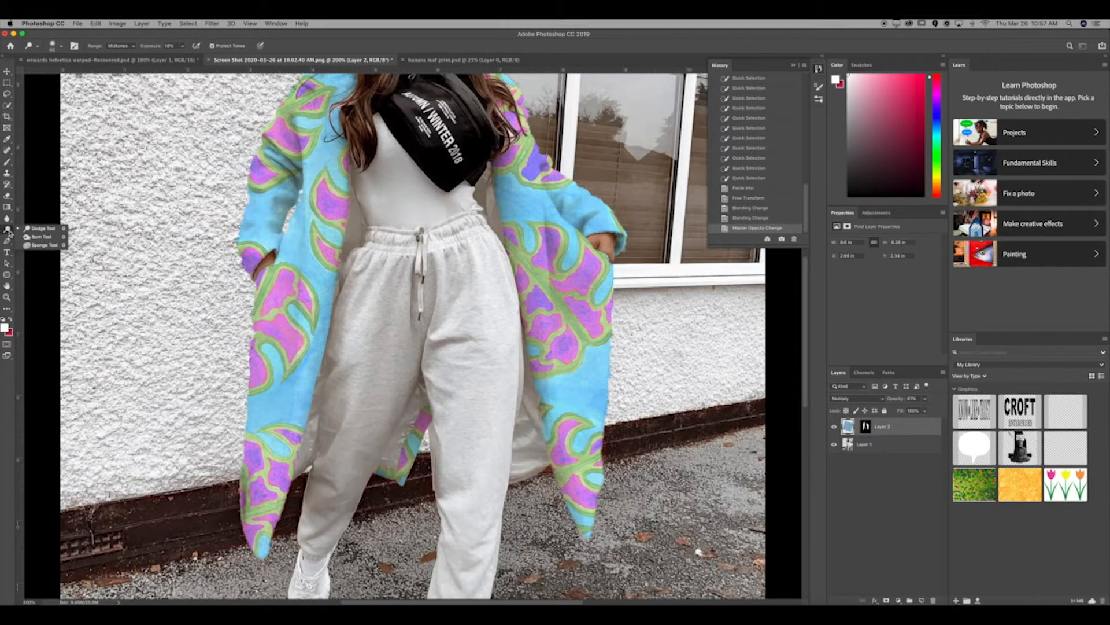
click(48, 237)
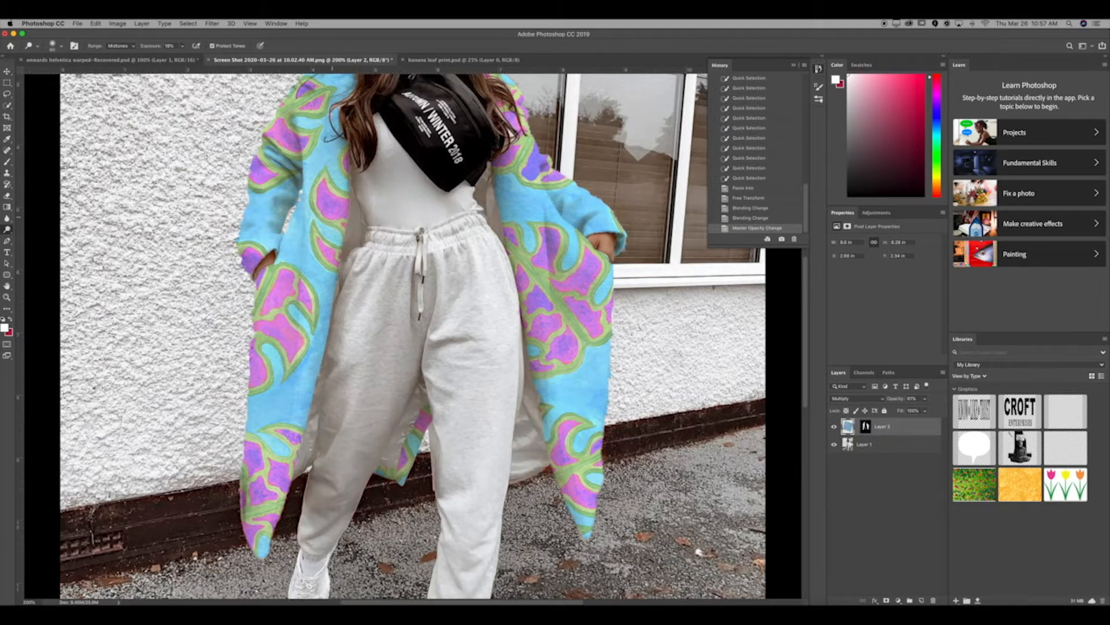
click(319, 217)
key(super+z)
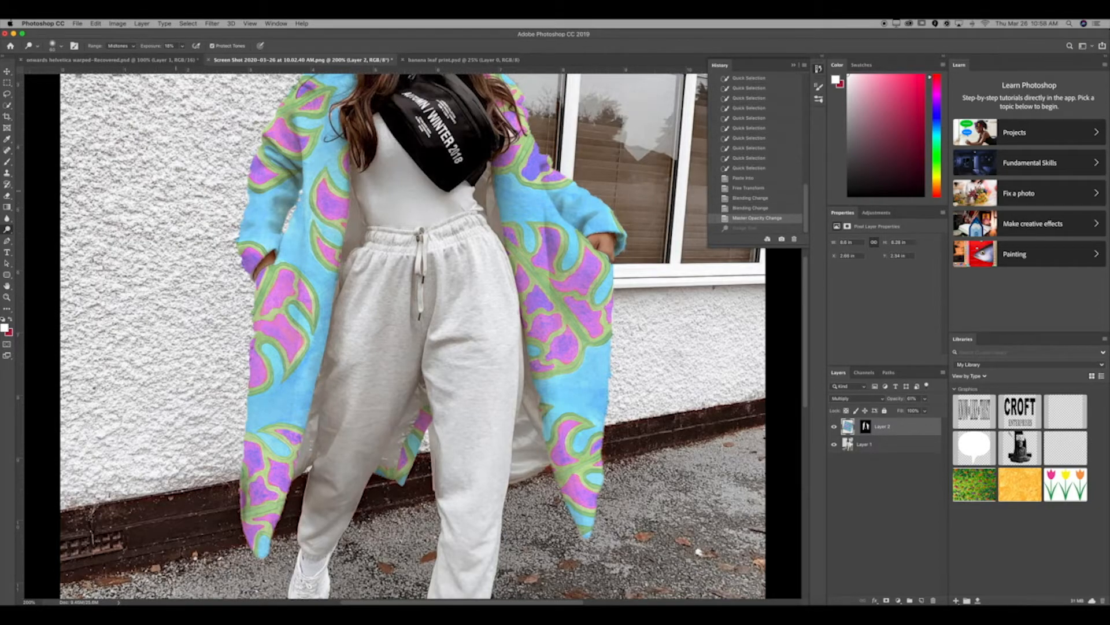
Step: Try the Burn tool with the Highlights range on the print around the coat's right sleeve cuff
click(7, 229)
click(41, 237)
click(133, 45)
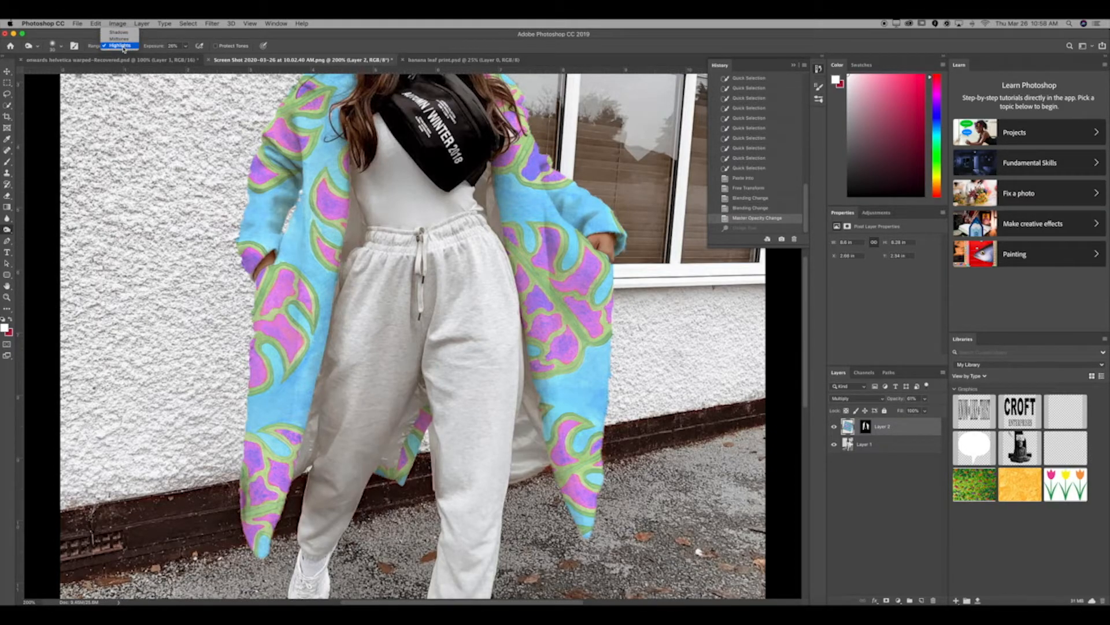
click(123, 33)
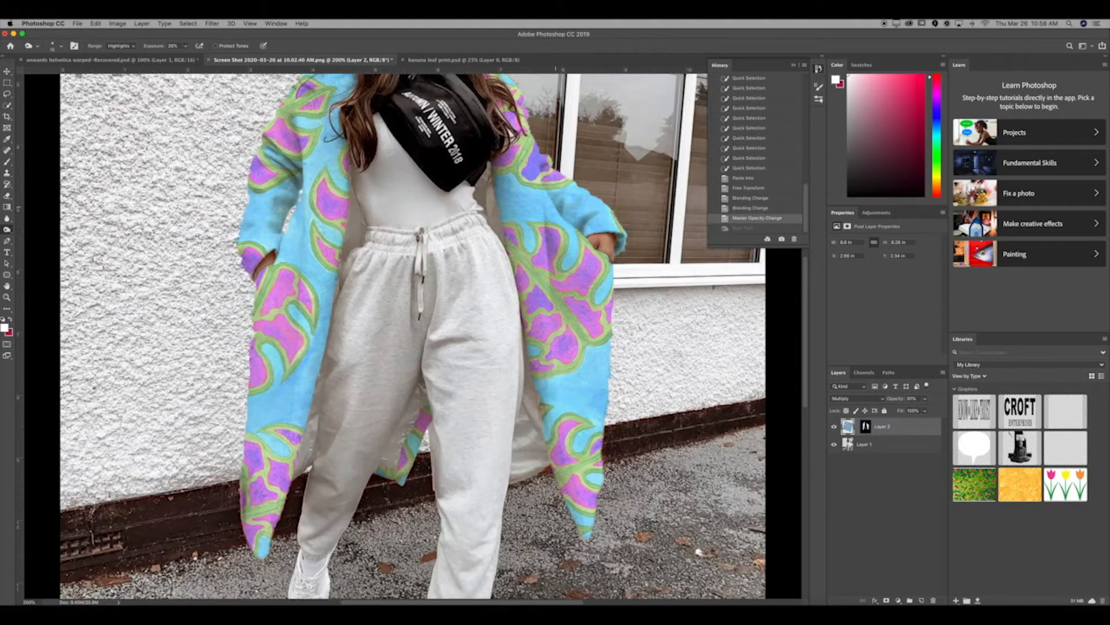
key(super+shift+z)
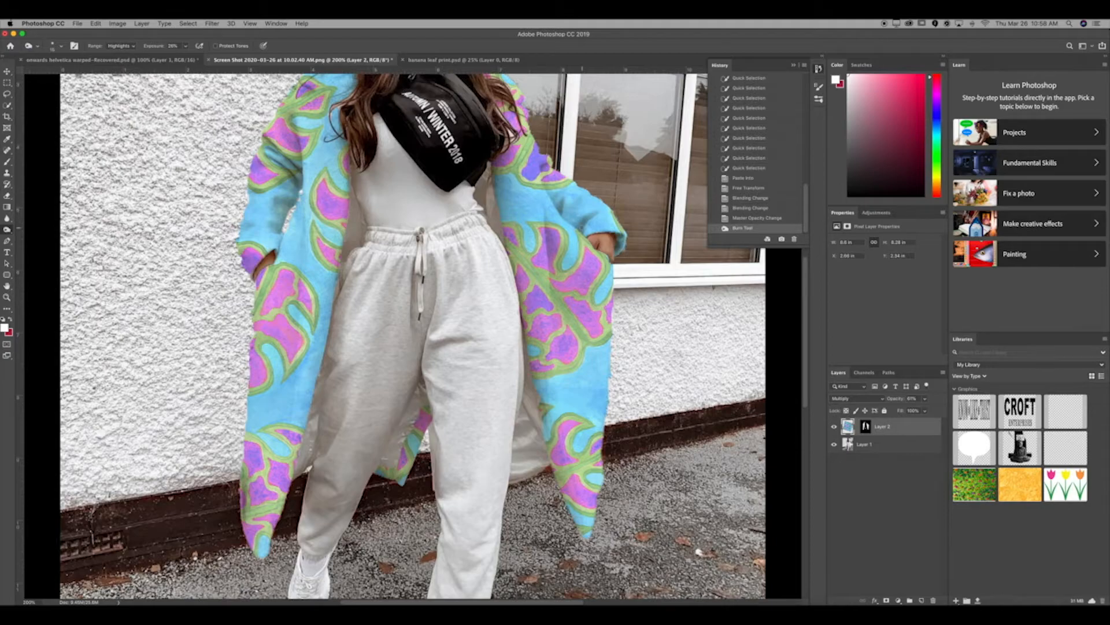
drag(588, 220, 610, 226)
Step: Undo the Burn tool strokes and the print layer's opacity change
key(super+z)
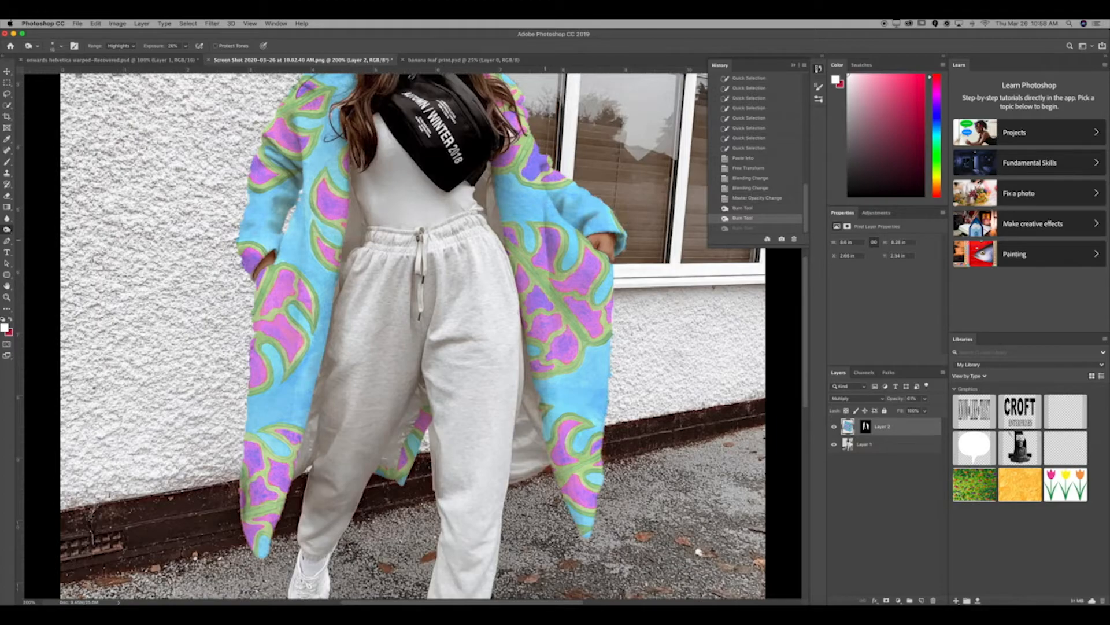
key(super+z)
key(super+z)
key(super+z)
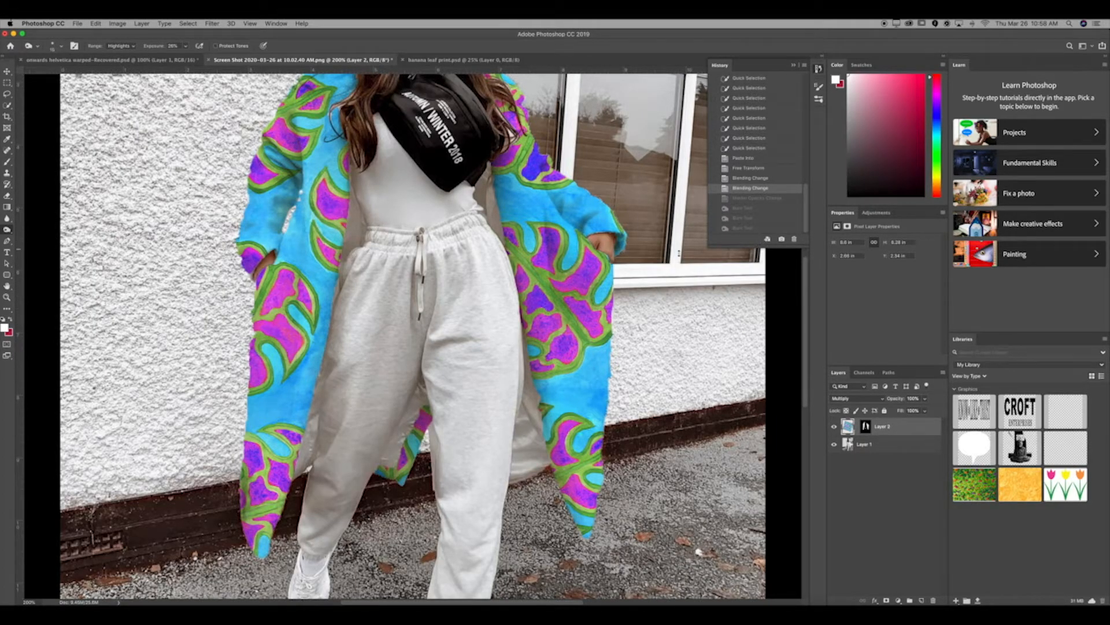
Step: Warp the print layer, bending the pattern inside the grid over the coat's left sleeve and lower right panel
key(super+1)
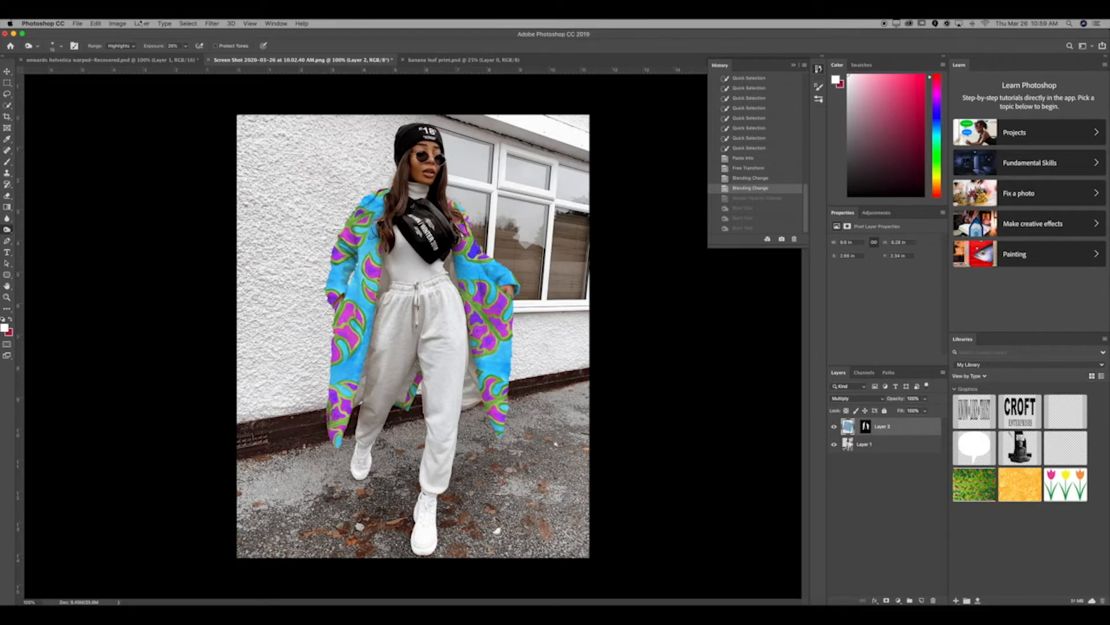
click(119, 24)
mouse_move(89, 23)
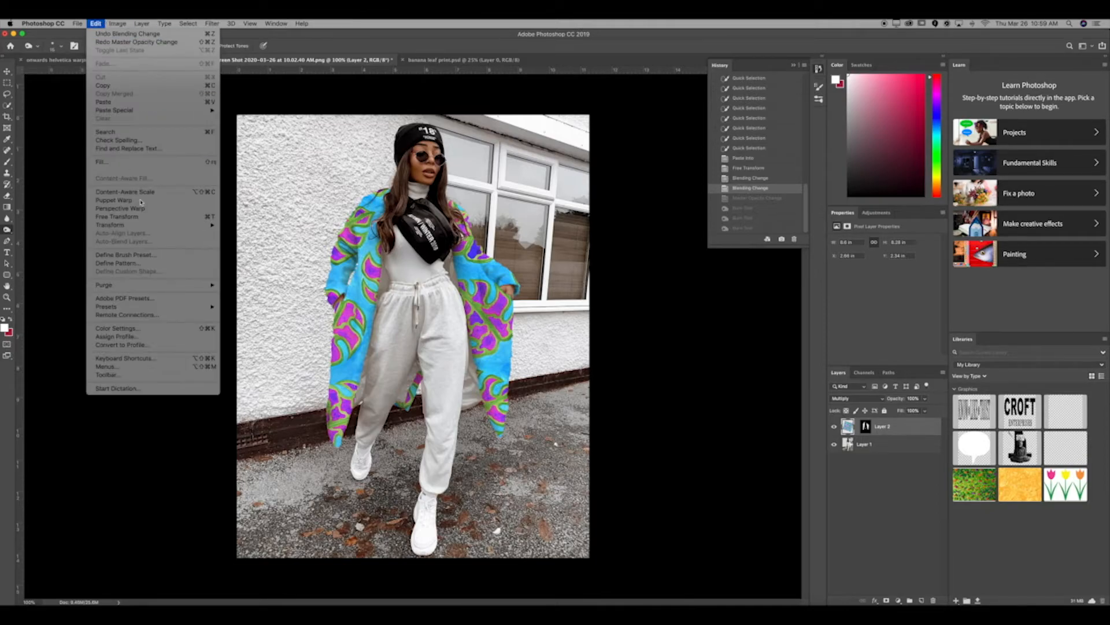
mouse_move(146, 225)
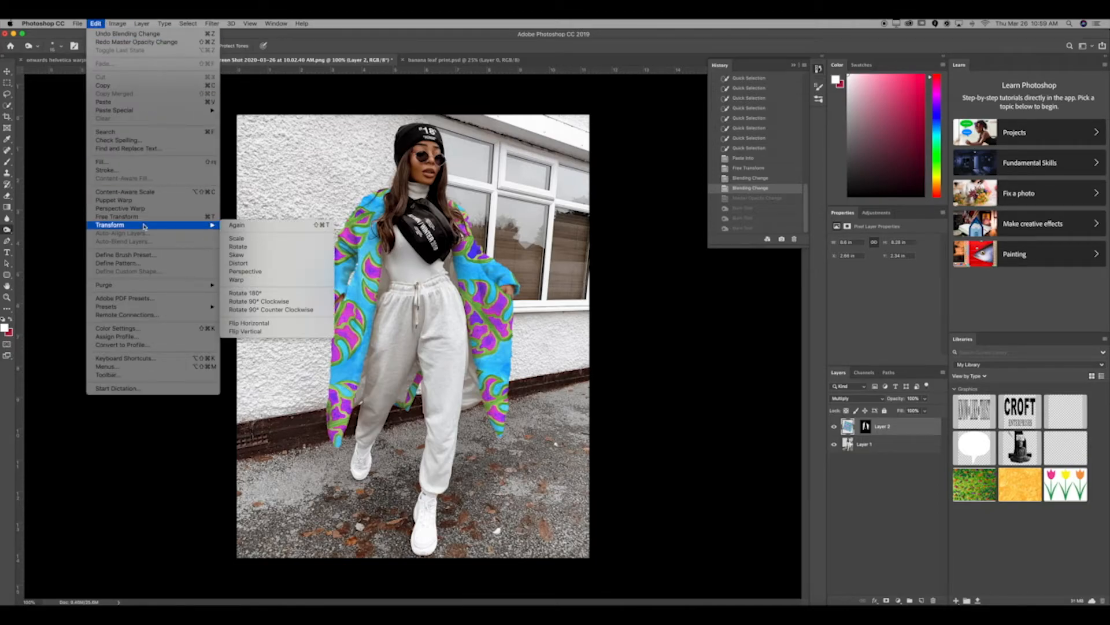
click(283, 280)
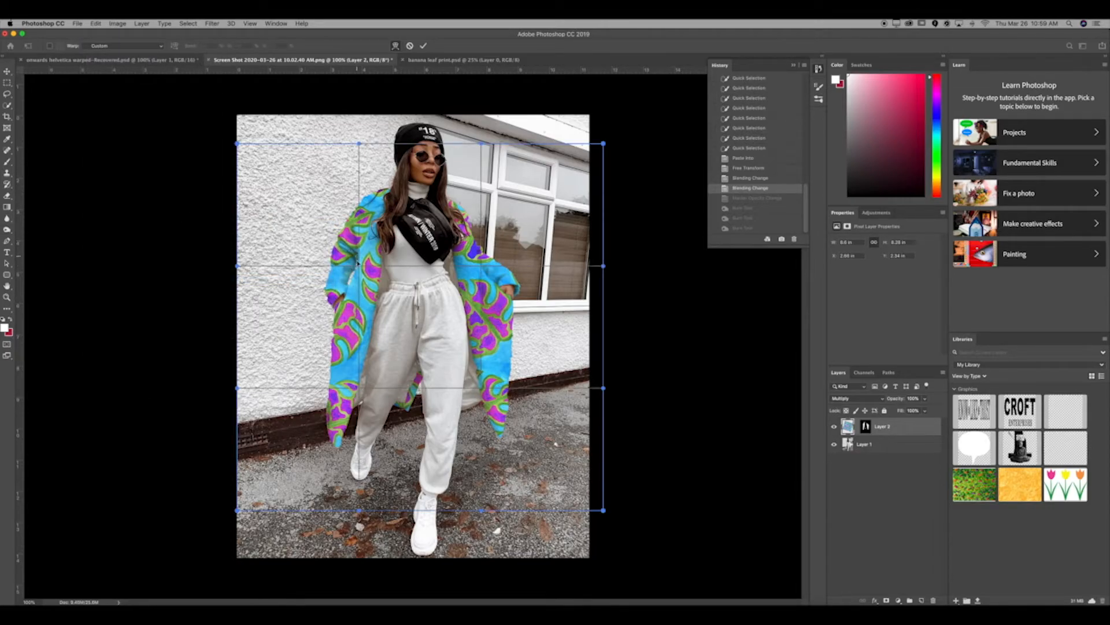
drag(363, 266, 368, 268)
drag(497, 361, 498, 369)
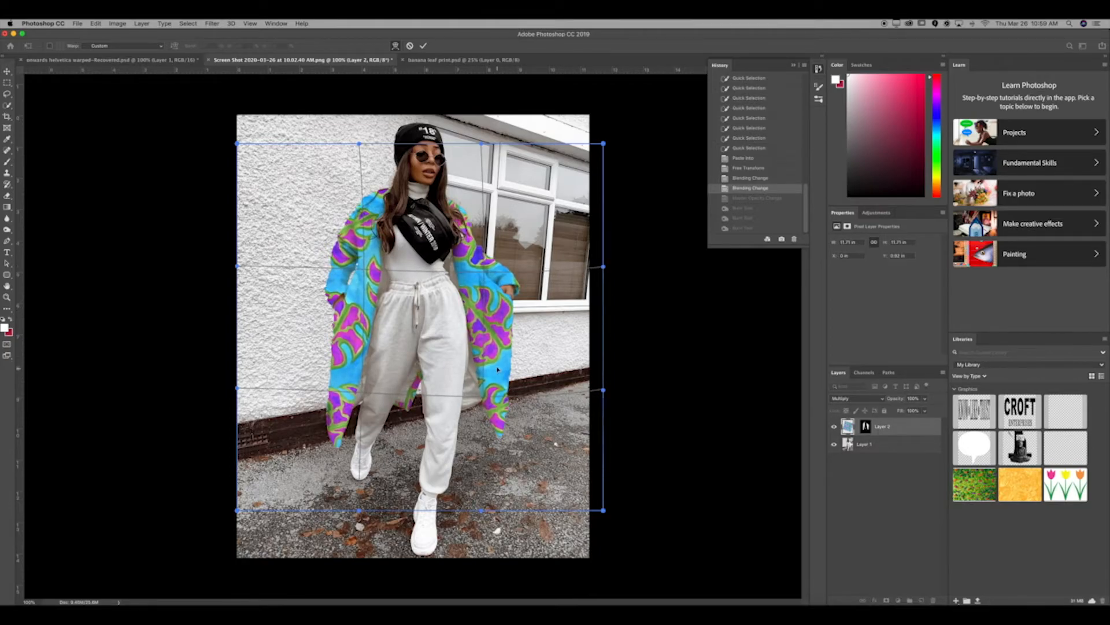
Step: Reshape the warp grid's right edge, upper corners and lower edge to curve the print along the coat, and apply the warp
drag(603, 391, 597, 432)
mouse_move(606, 268)
mouse_down()
mouse_move(620, 262)
mouse_move(603, 277)
mouse_up()
mouse_move(605, 145)
mouse_down()
mouse_move(582, 162)
mouse_move(603, 134)
mouse_up()
drag(241, 145, 292, 126)
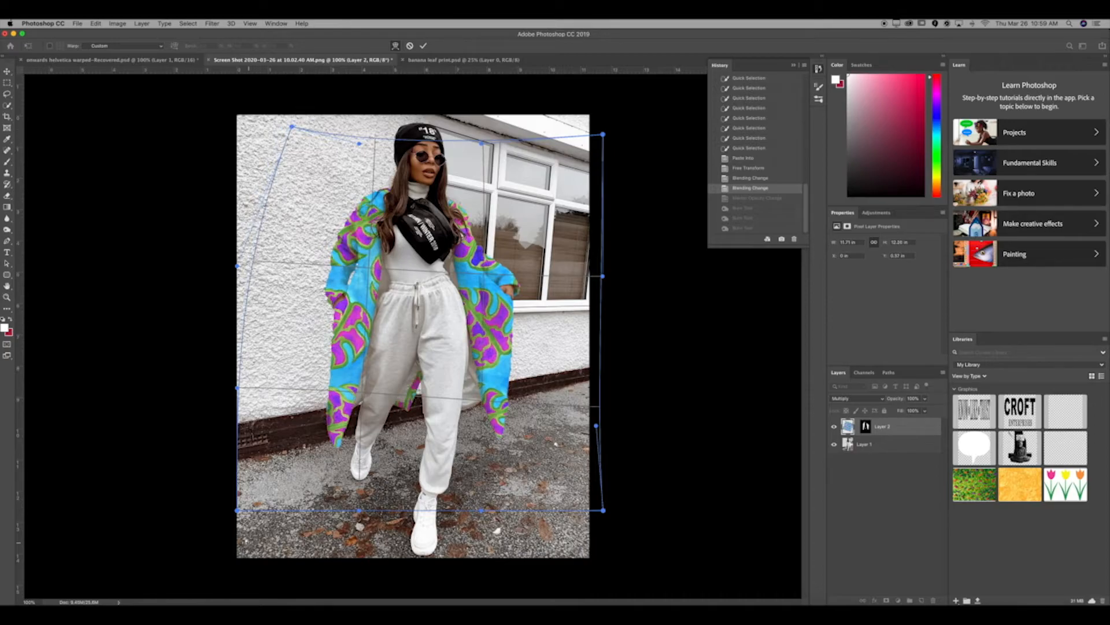
drag(359, 511, 389, 520)
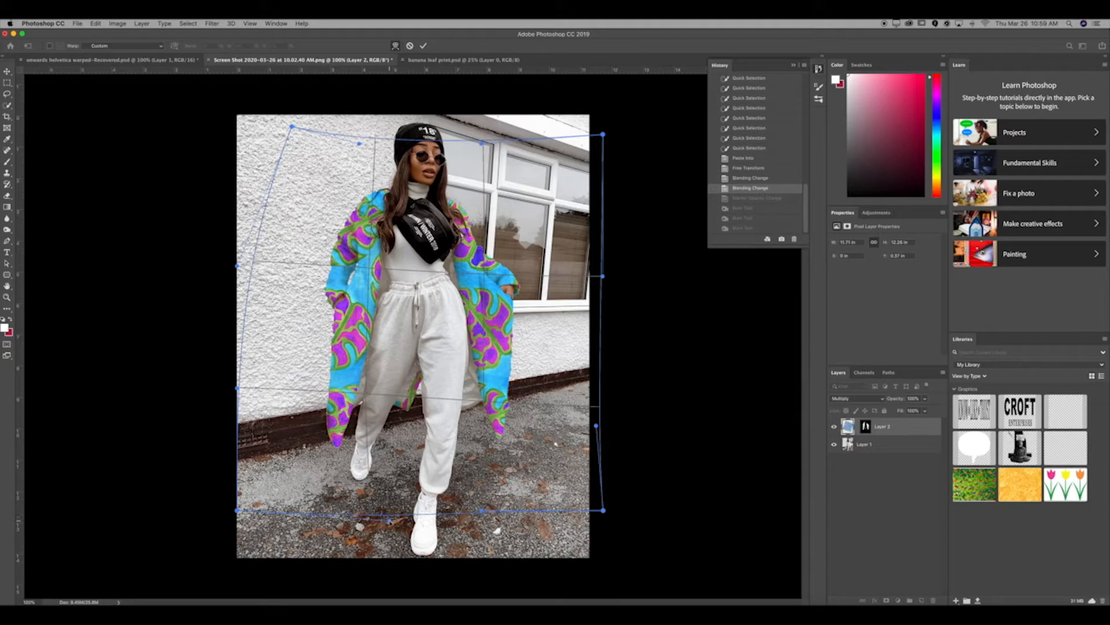
key(Return)
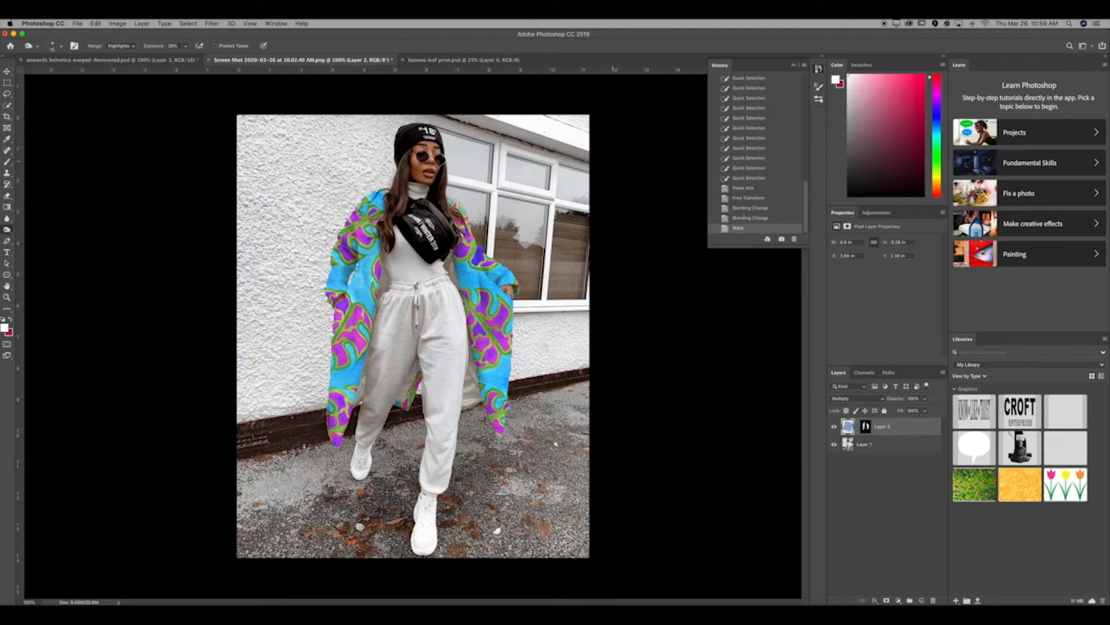
Step: Compare the coat's print before and after the warp by switching between its history states
click(770, 219)
click(771, 228)
click(771, 219)
click(758, 228)
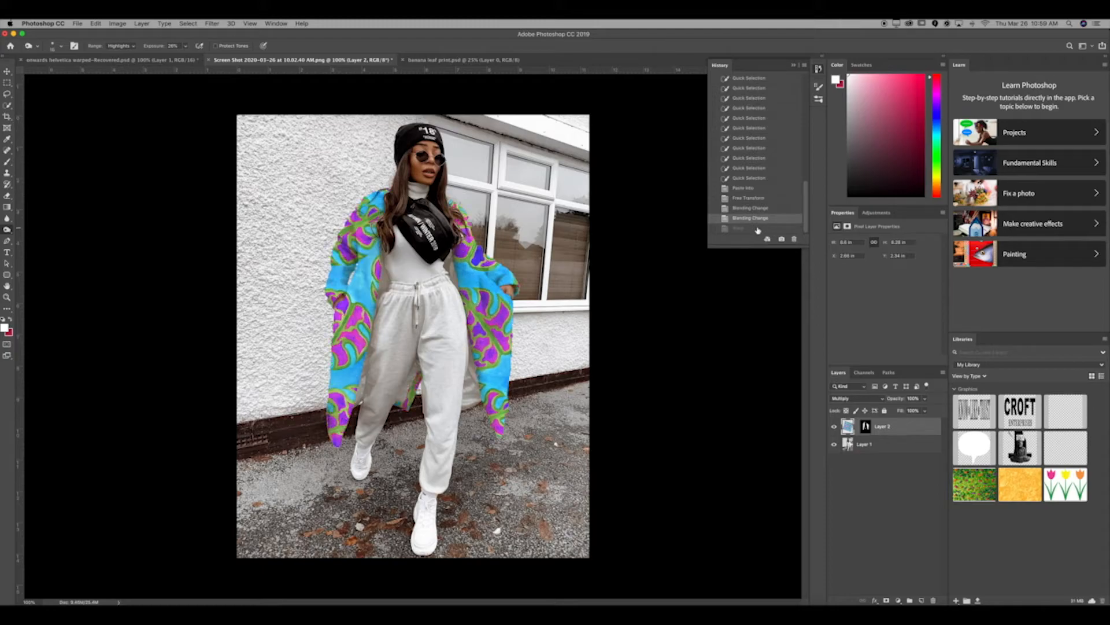
click(118, 23)
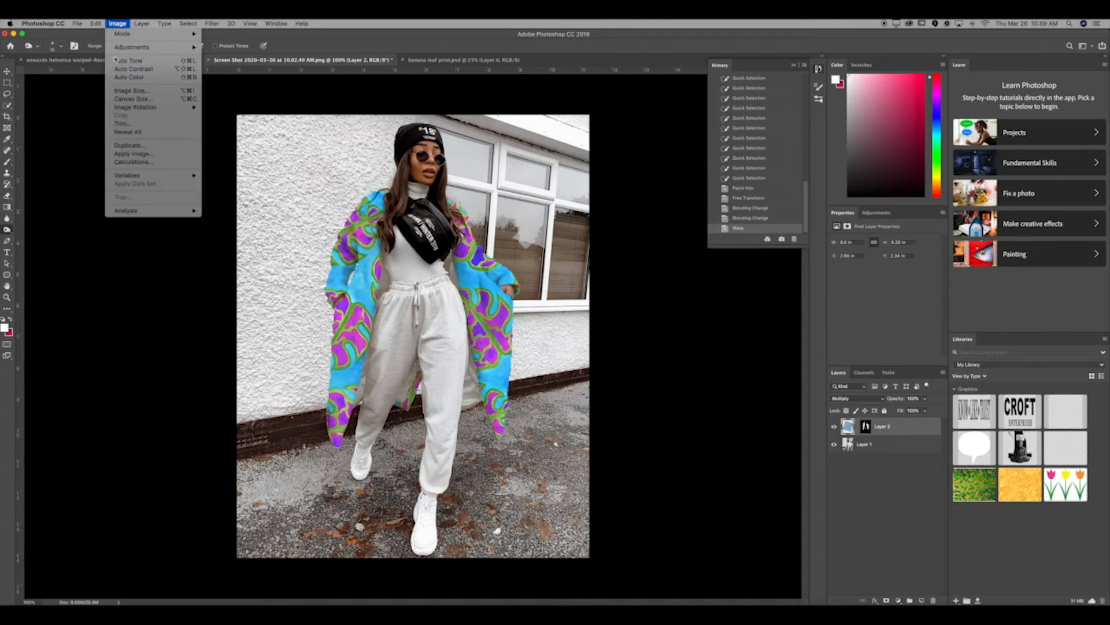
mouse_move(95, 23)
mouse_move(123, 225)
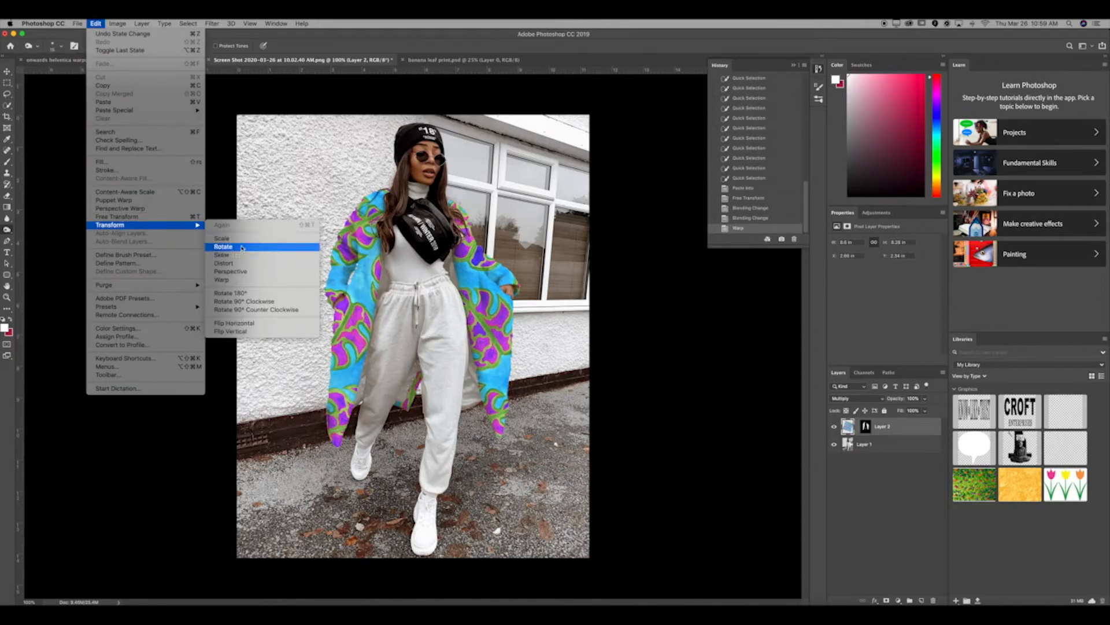
click(244, 280)
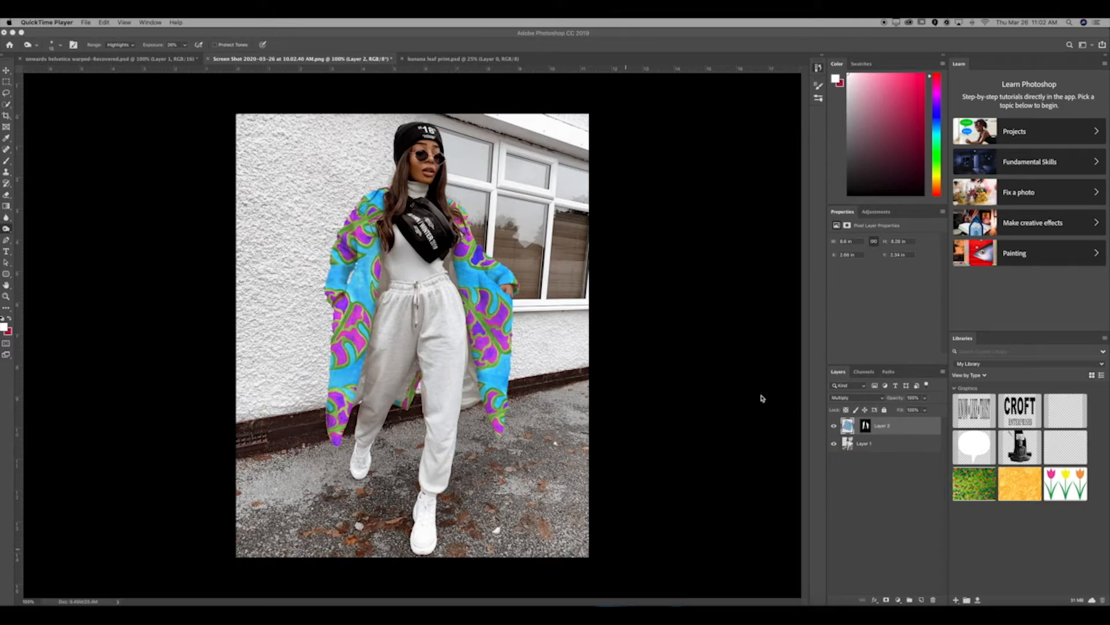
Step: Choose the Burn tool and lower the print layer's opacity to 53%
right_click(5, 229)
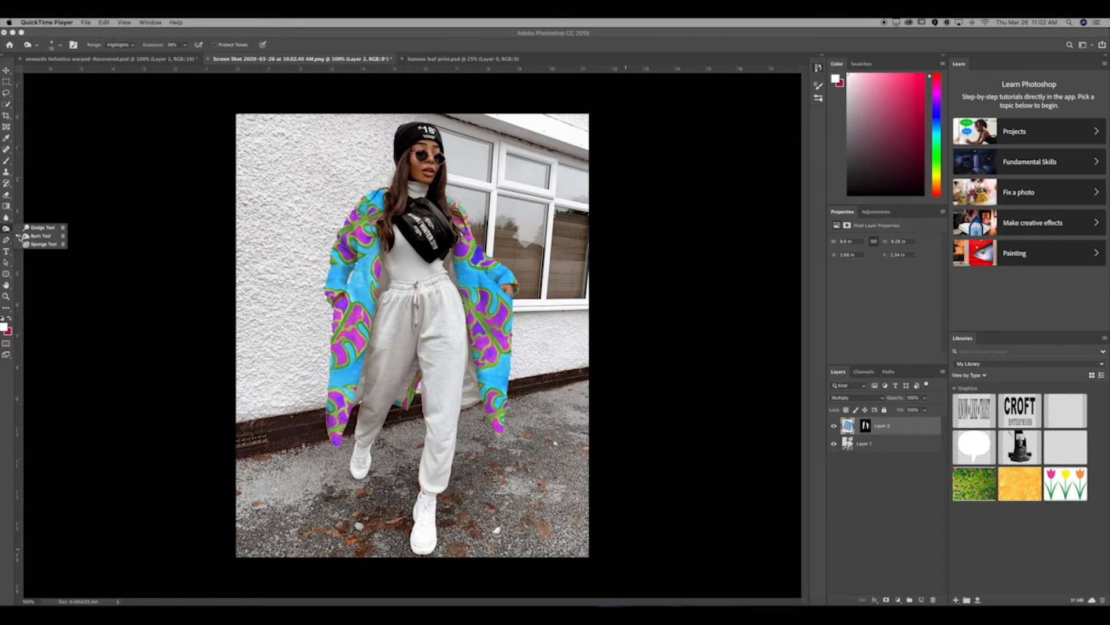
click(41, 236)
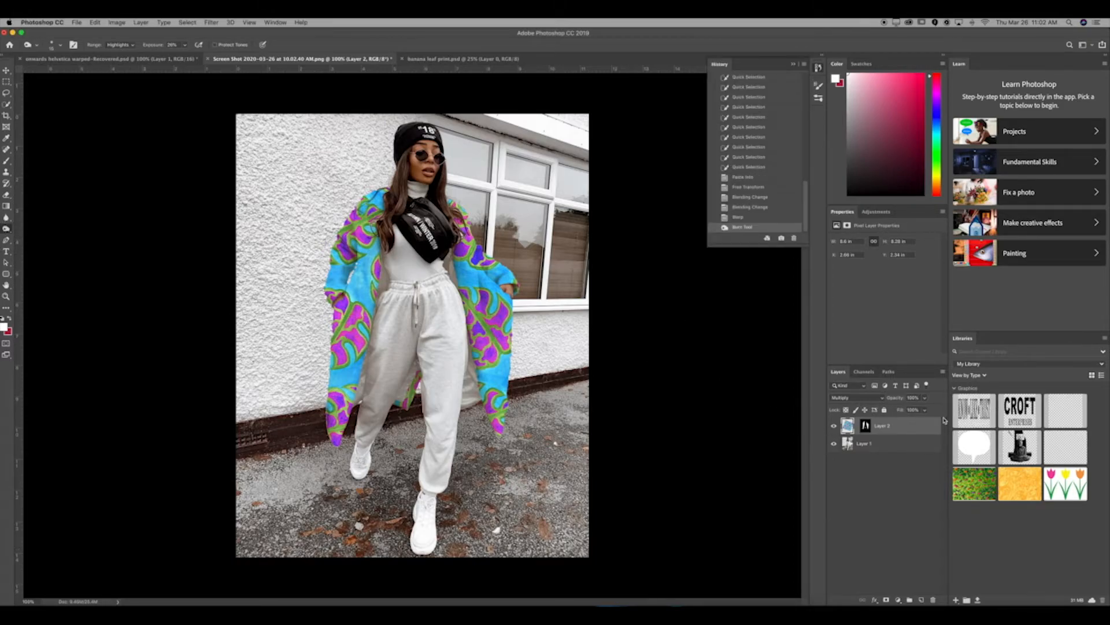
click(924, 398)
drag(922, 407, 907, 410)
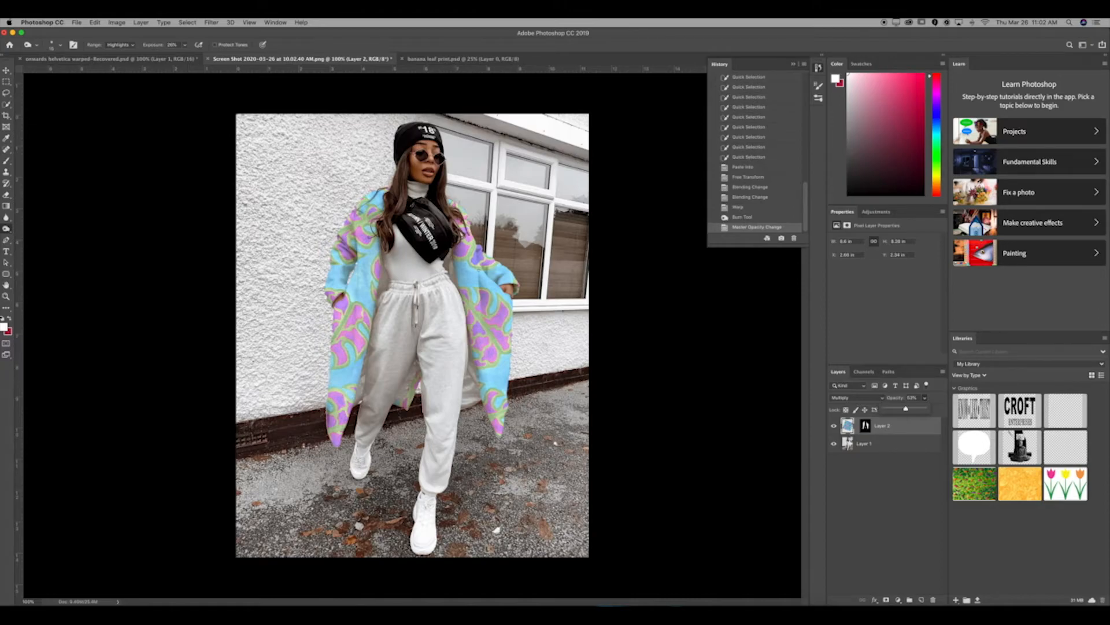
Step: Darken the folds of the coat's right front panel with the Burn tool, using a larger brush
click(480, 271)
drag(481, 325, 485, 335)
key(super+z)
key(bracketright)
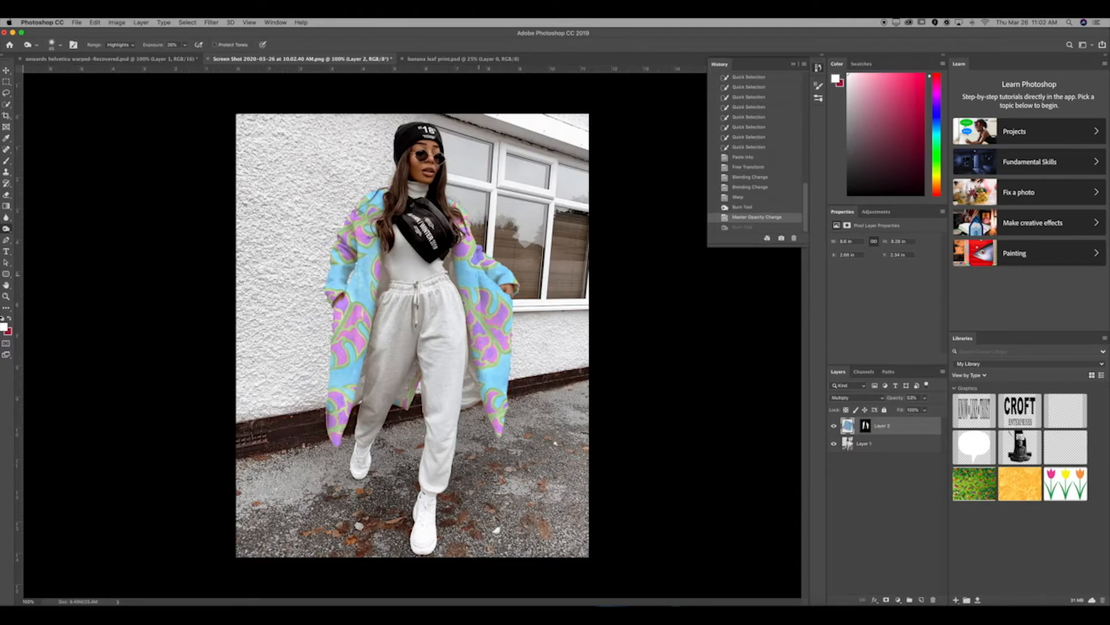
key(super+shift+z)
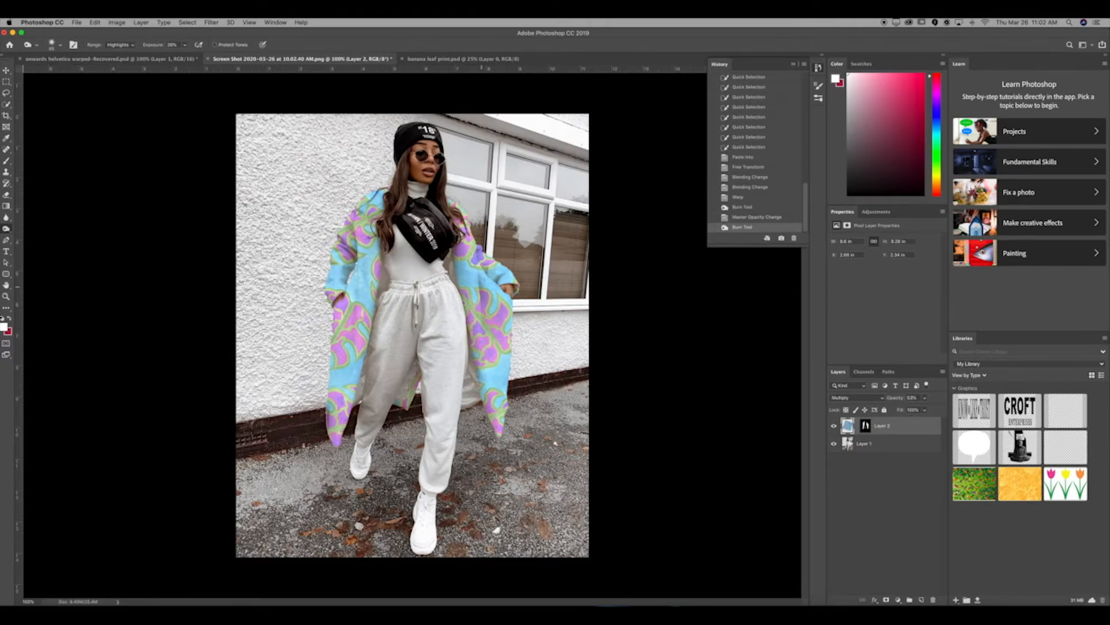
drag(485, 350, 493, 280)
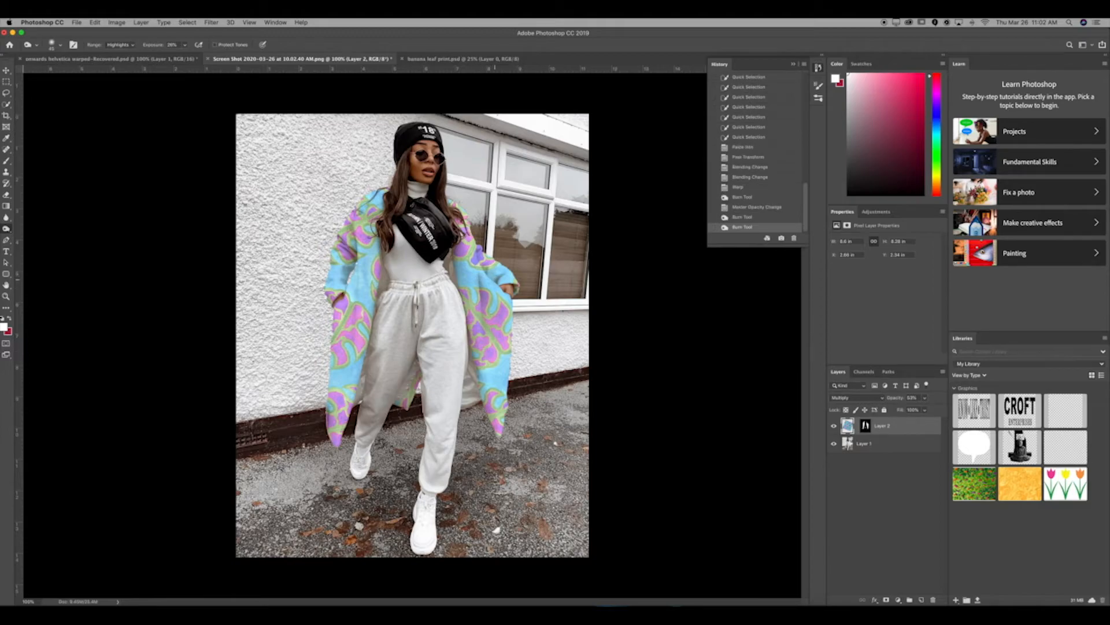
Step: Burn shadows into the creases above the pocket hand and along the forearm of the coat's right sleeve
scroll(509, 281, up, 3)
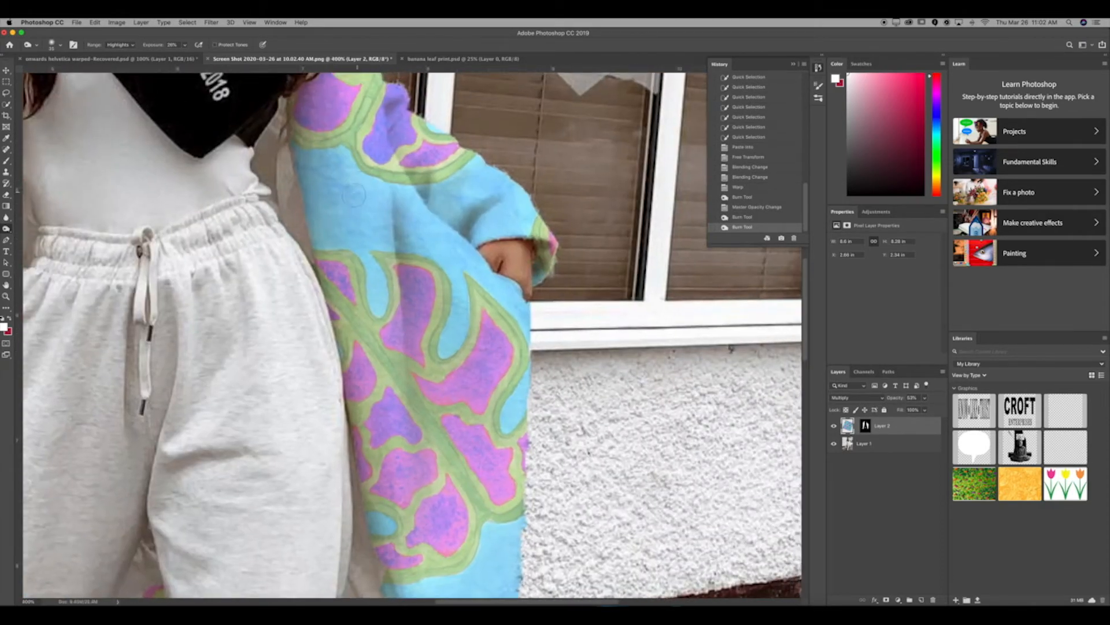
mouse_move(354, 196)
mouse_down()
mouse_move(365, 216)
mouse_move(387, 212)
mouse_move(351, 209)
mouse_up()
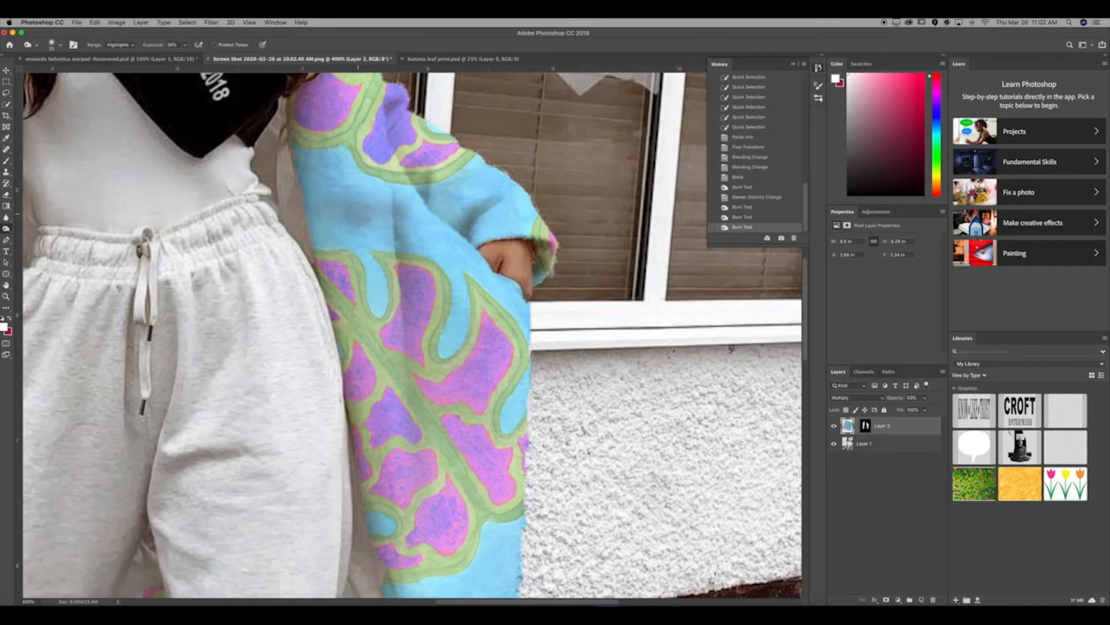
key(ctrl+z)
drag(432, 326, 447, 337)
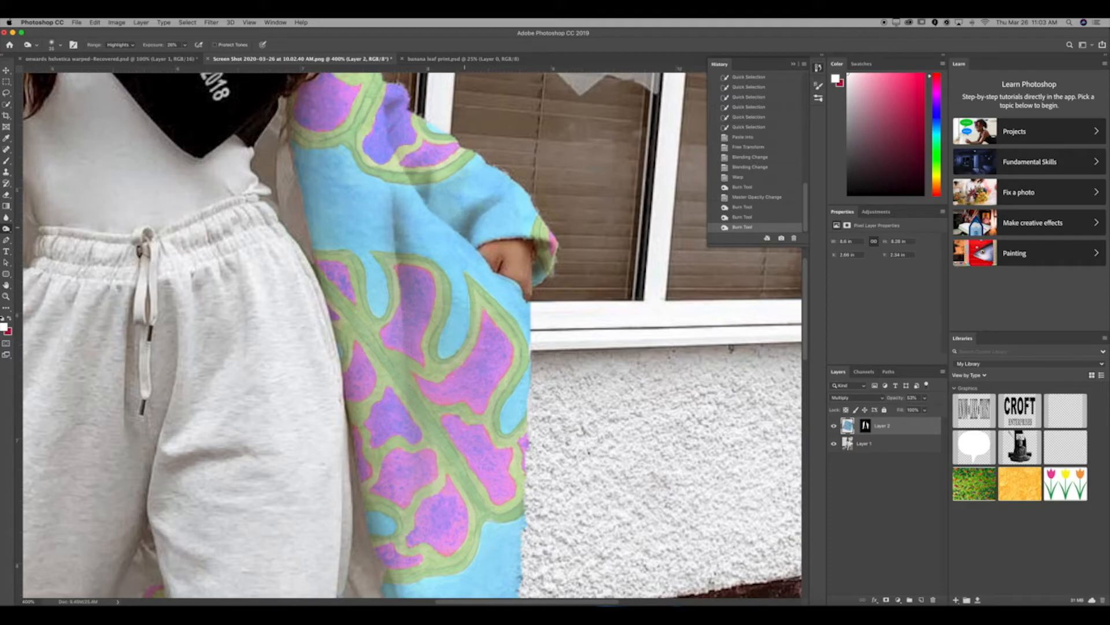
click(414, 207)
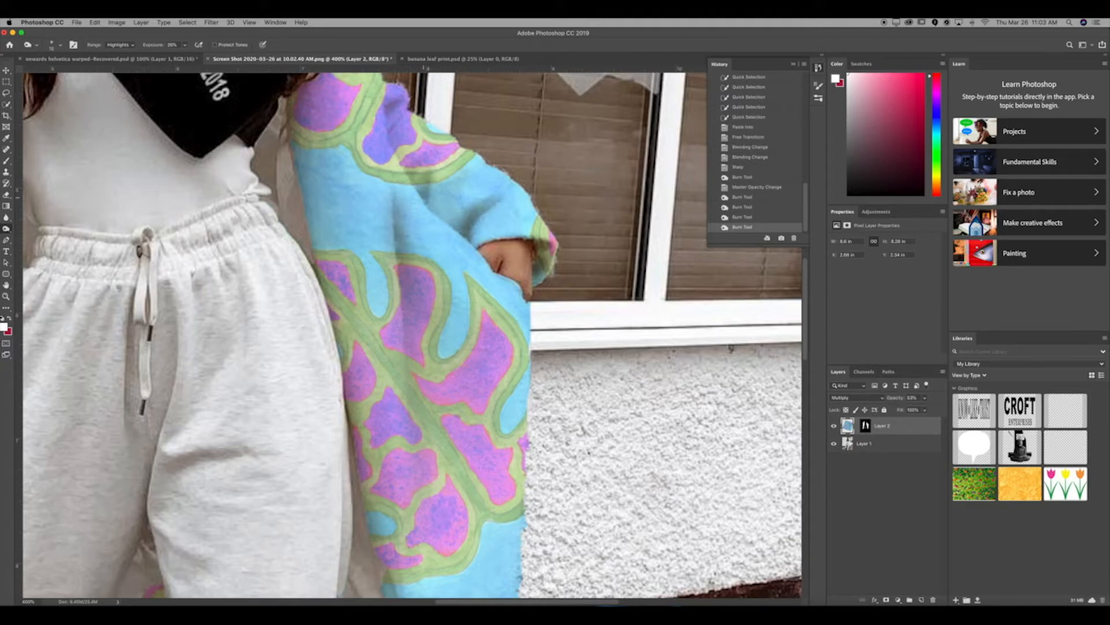
drag(426, 181, 425, 172)
drag(387, 110, 395, 125)
Step: Burn shading into the right sleeve's purple elbow fold and along the upper arm beside the hair and bag
scroll(405, 206, up, 3)
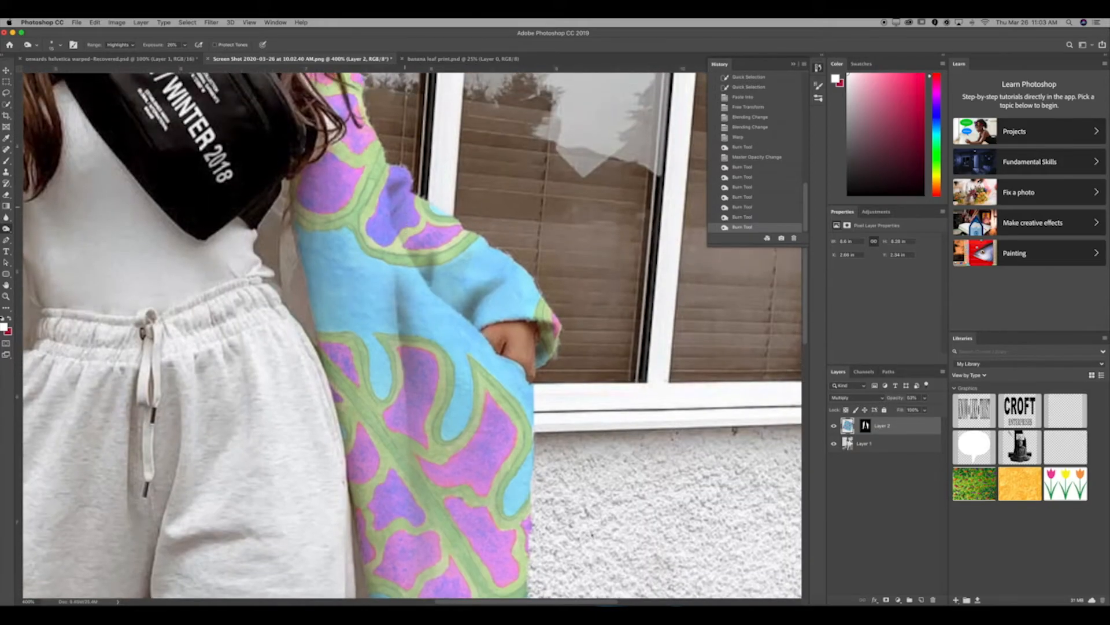
drag(403, 207, 397, 209)
scroll(397, 204, up, 4)
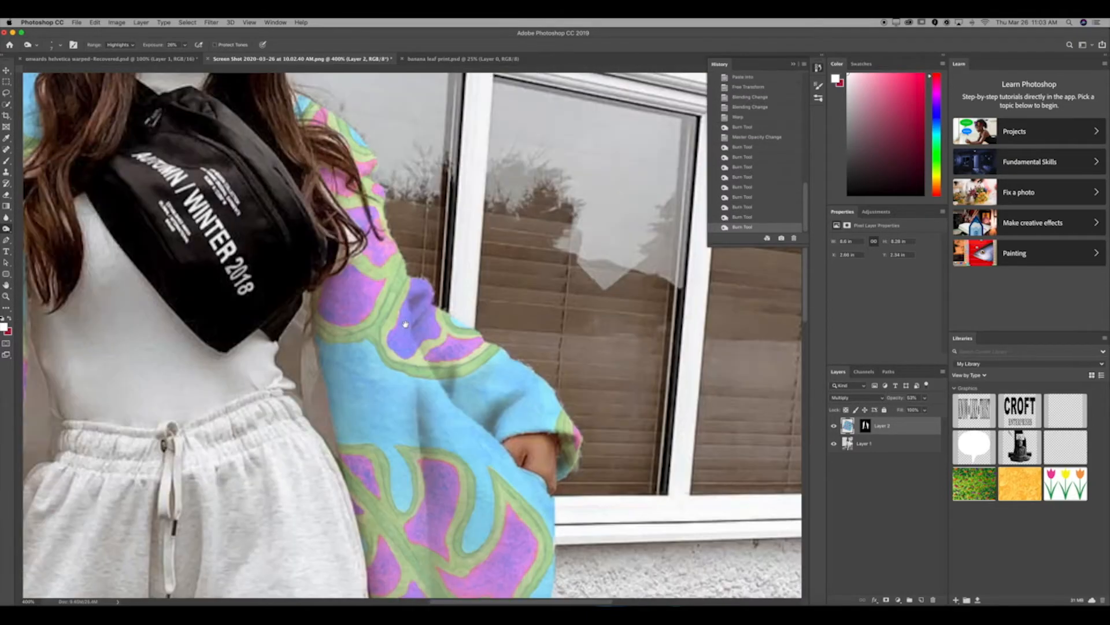
drag(307, 106, 310, 122)
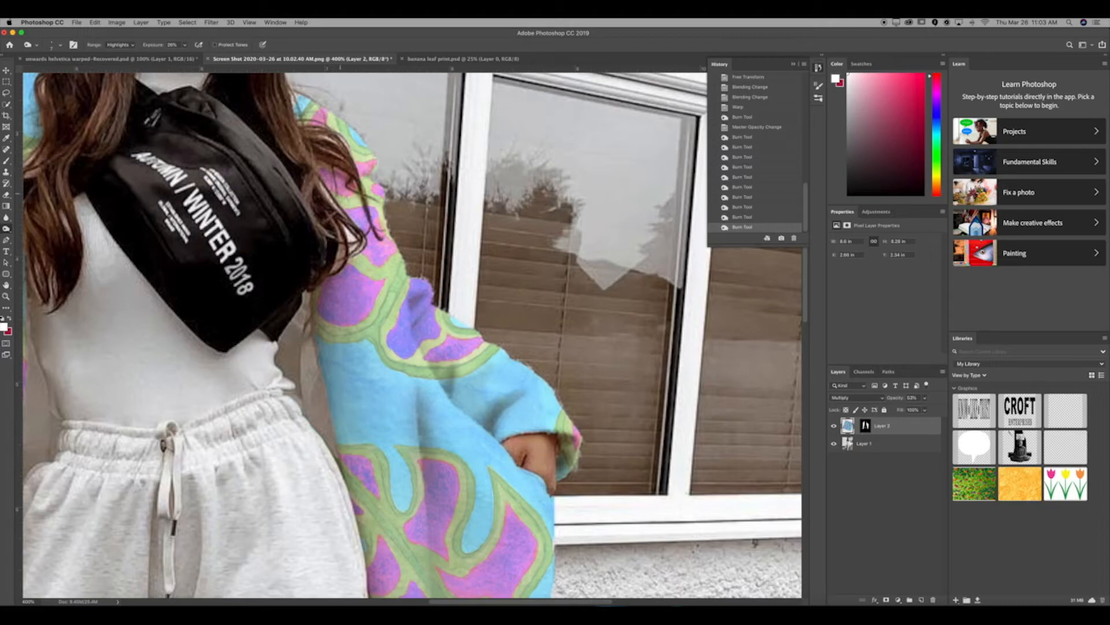
drag(336, 184, 337, 194)
drag(325, 280, 322, 293)
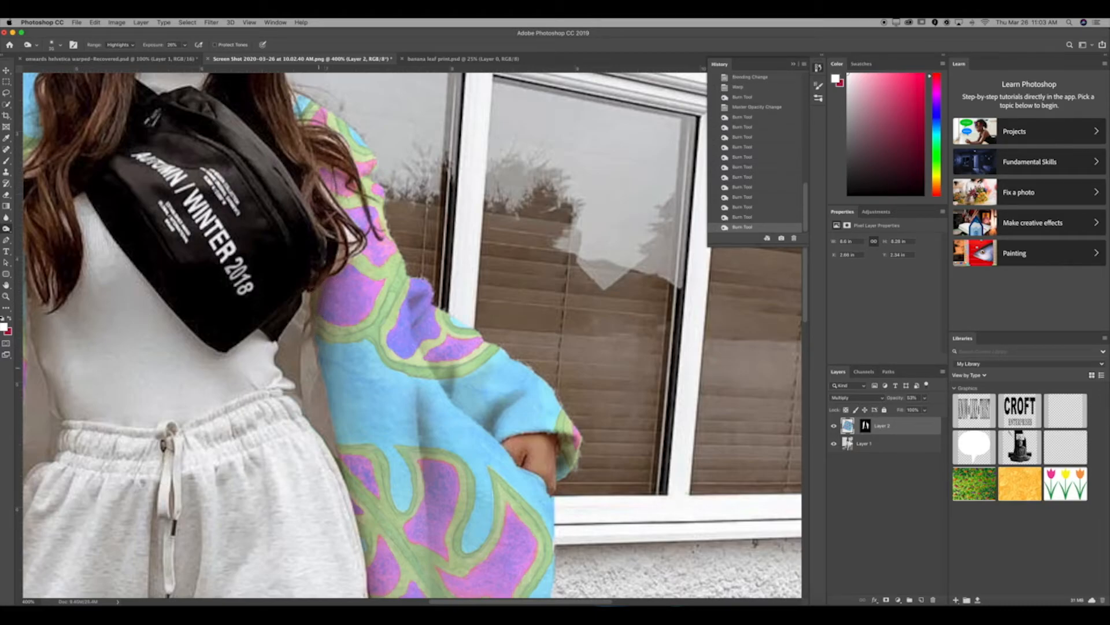
Step: Burn shadows along the inner edge of the coat's right front panel, from the waist down toward the hem
drag(335, 453, 342, 459)
drag(346, 423, 341, 242)
drag(376, 403, 372, 253)
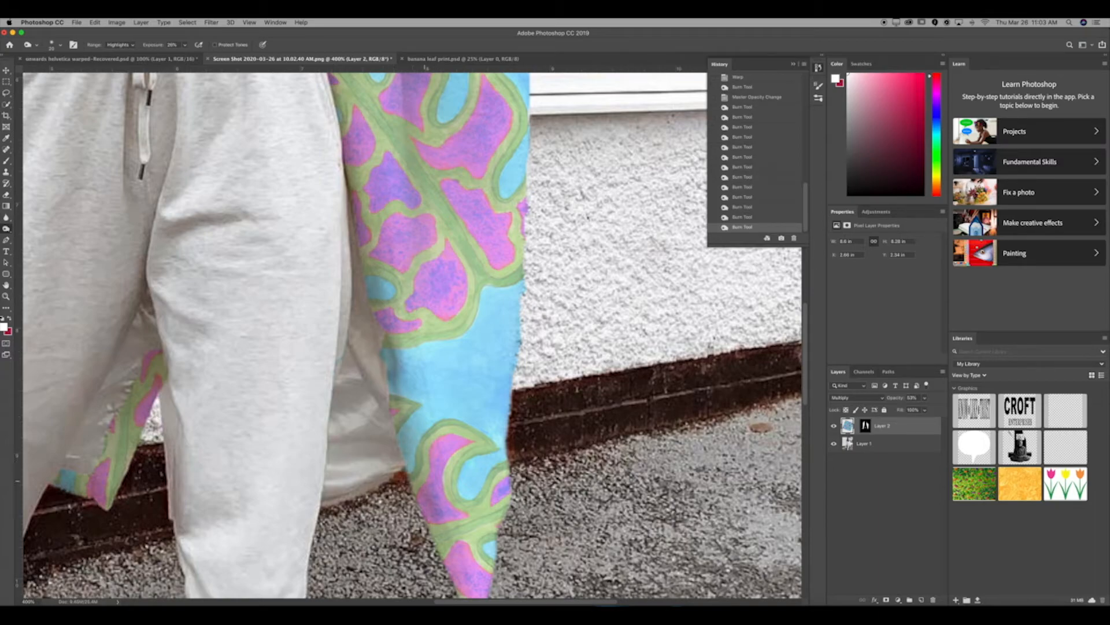
click(425, 480)
Step: Darken the piece of coat visible between the legs with an enlarged Burn brush
scroll(425, 480, down, 4)
scroll(425, 480, left, 4)
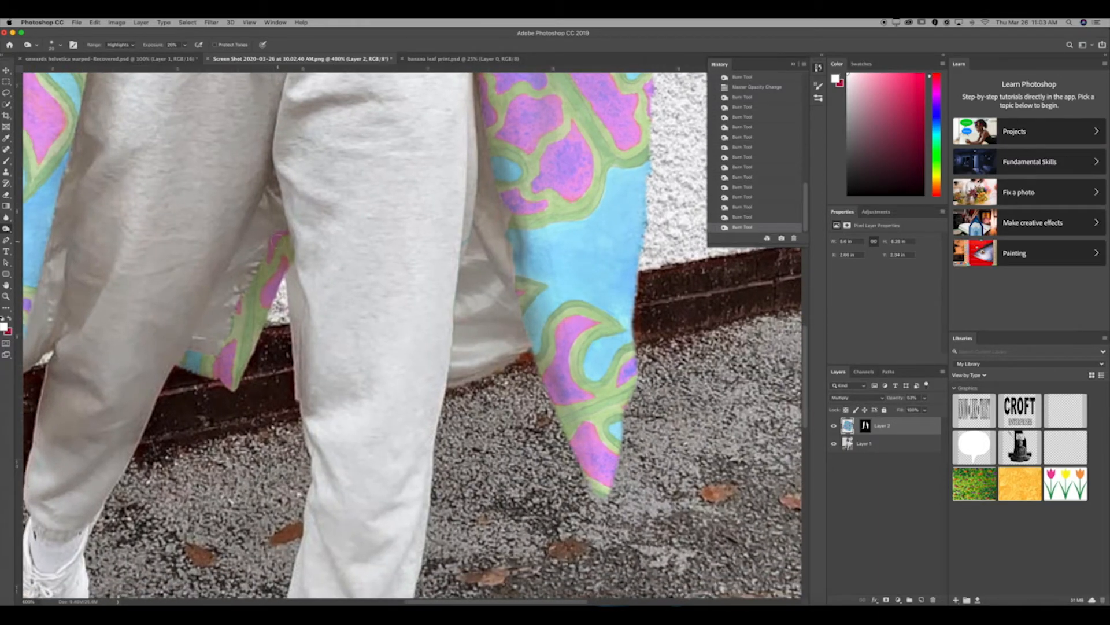
key(])
key(])
drag(282, 251, 231, 387)
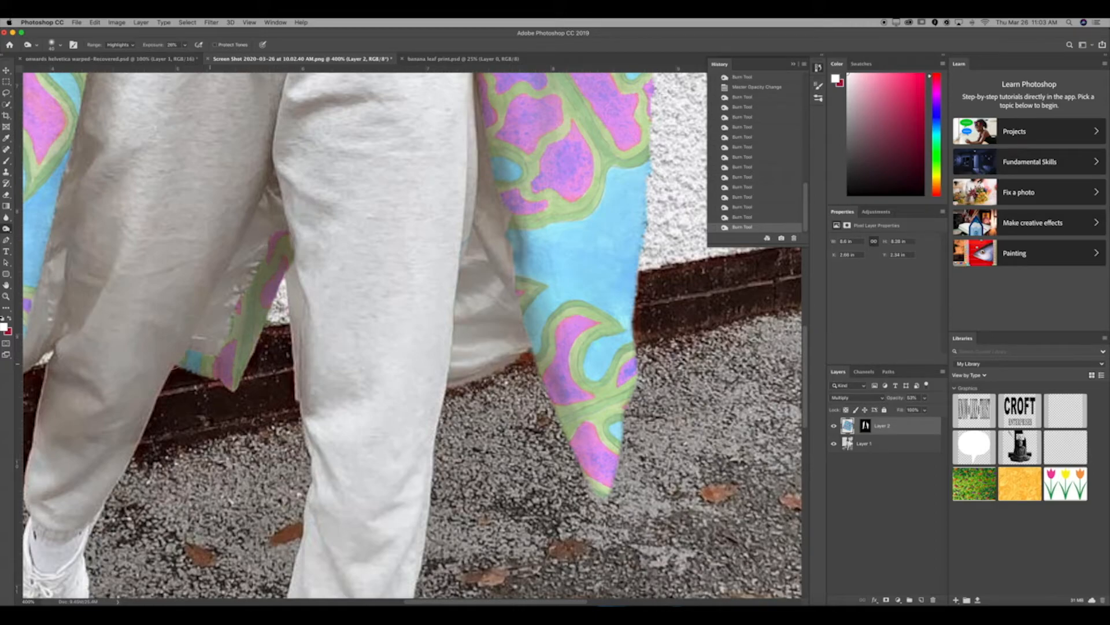
click(190, 359)
Step: Burn fold shadows down the inner edge of the coat's left front panel, from the waist toward the hem
scroll(454, 342, left, 6)
scroll(453, 342, up, 2)
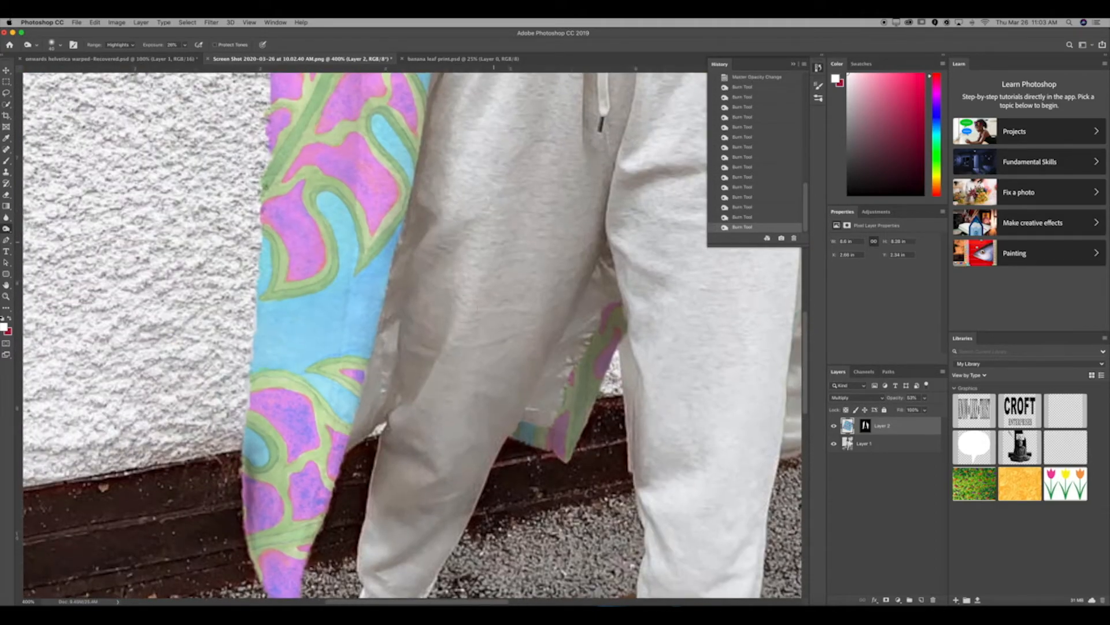
click(462, 278)
key(super+minus)
key(super+minus)
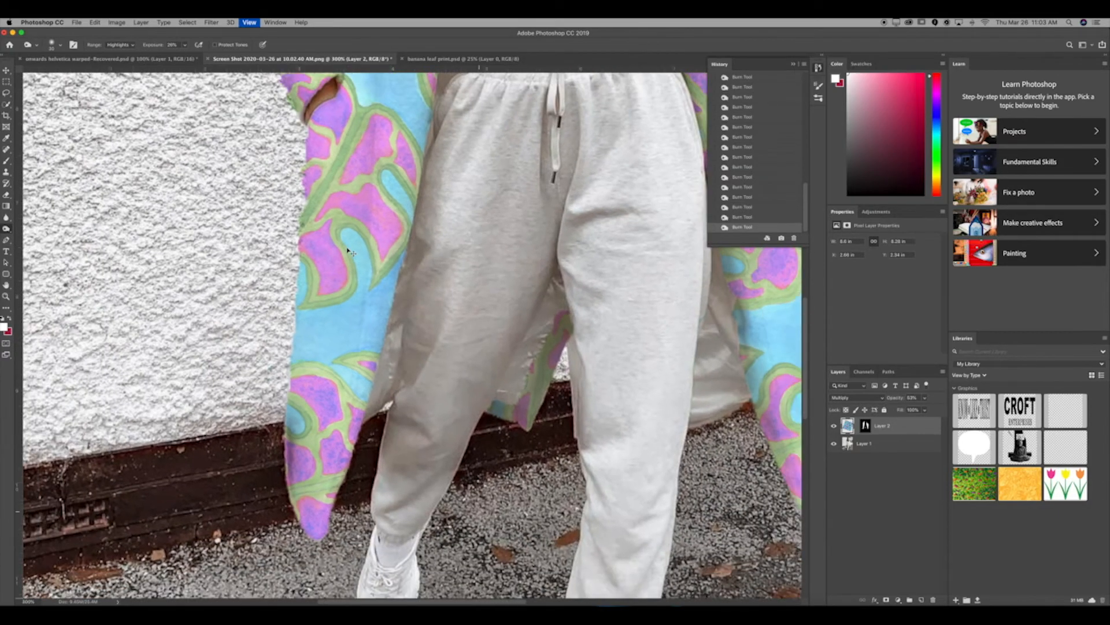
drag(389, 119, 390, 160)
drag(387, 229, 374, 393)
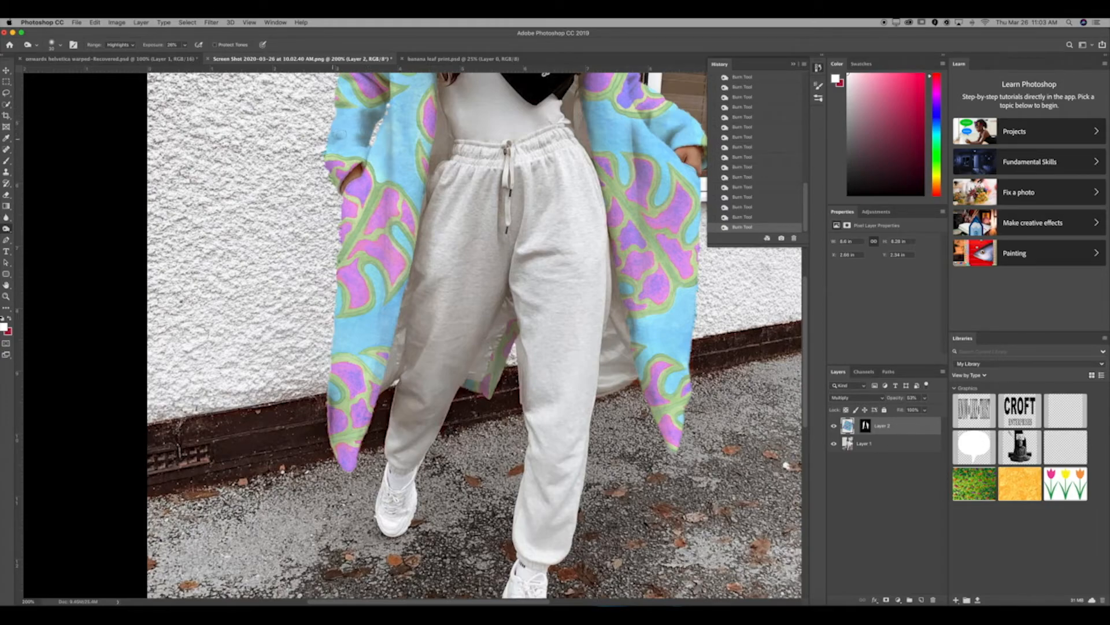
Step: Raise the print layer's opacity to 100%
scroll(340, 135, up, 5)
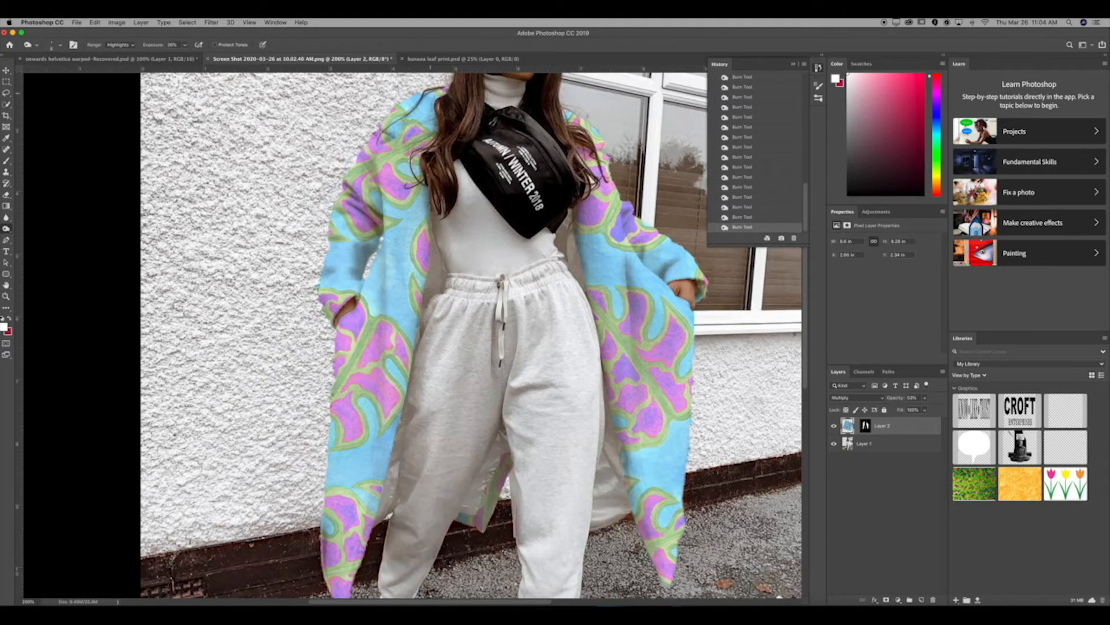
drag(477, 100, 444, 118)
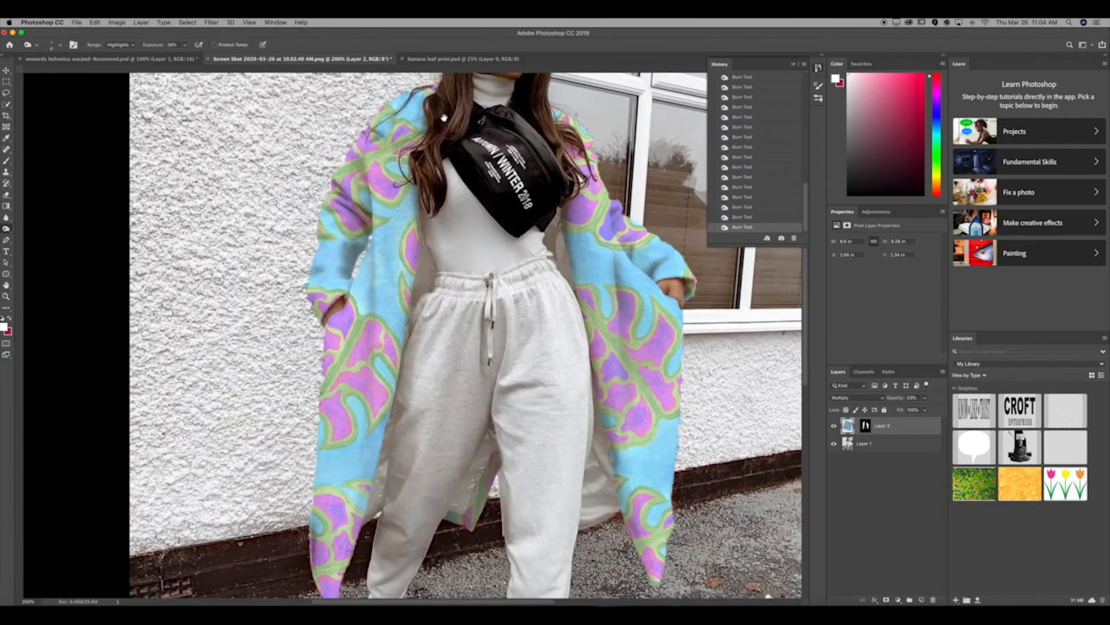
drag(443, 249, 419, 216)
drag(538, 289, 542, 213)
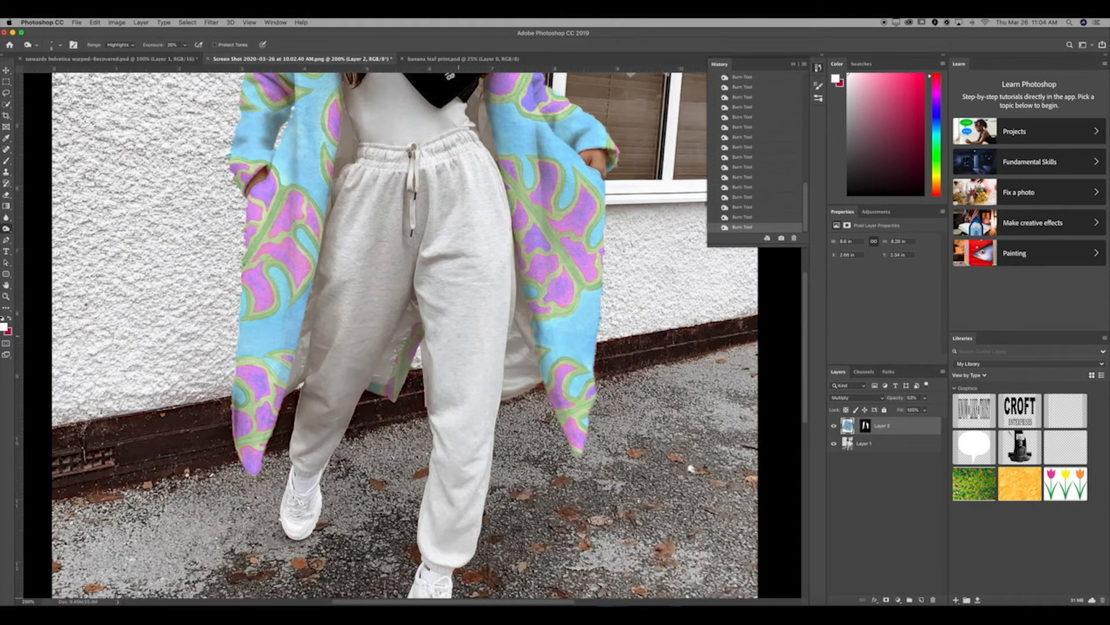
key(super+minus)
key(super+minus)
key(super+plus)
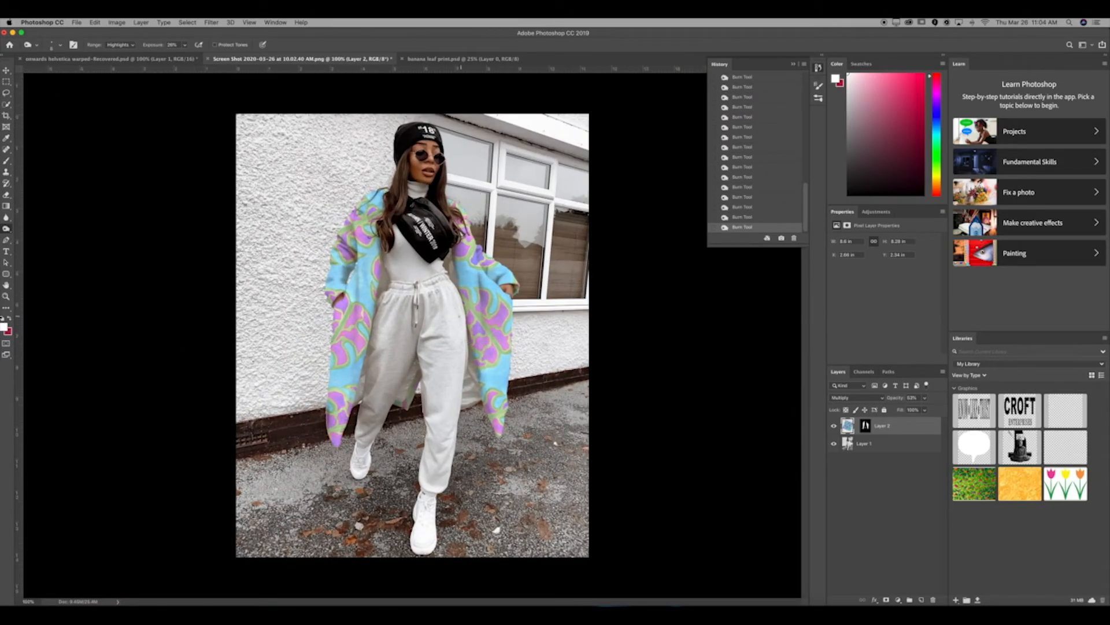
click(924, 409)
drag(923, 411, 957, 410)
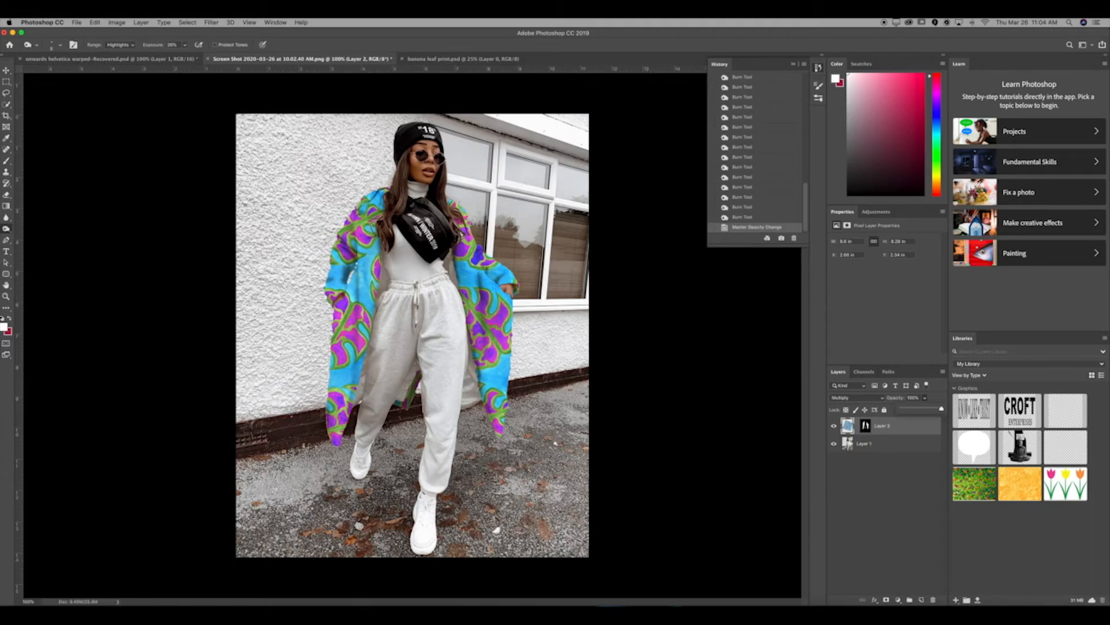
Step: Burn deeper shadows down the coat's left front panel and on the cuff of the right sleeve
key(super+plus)
key(super+plus)
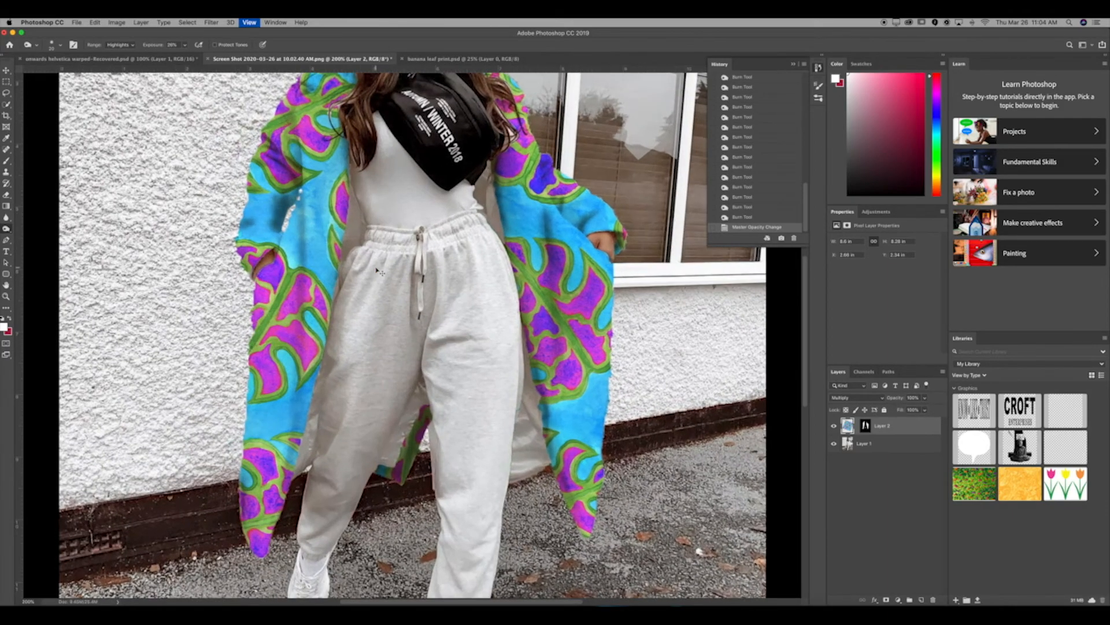
scroll(373, 265, up, 4)
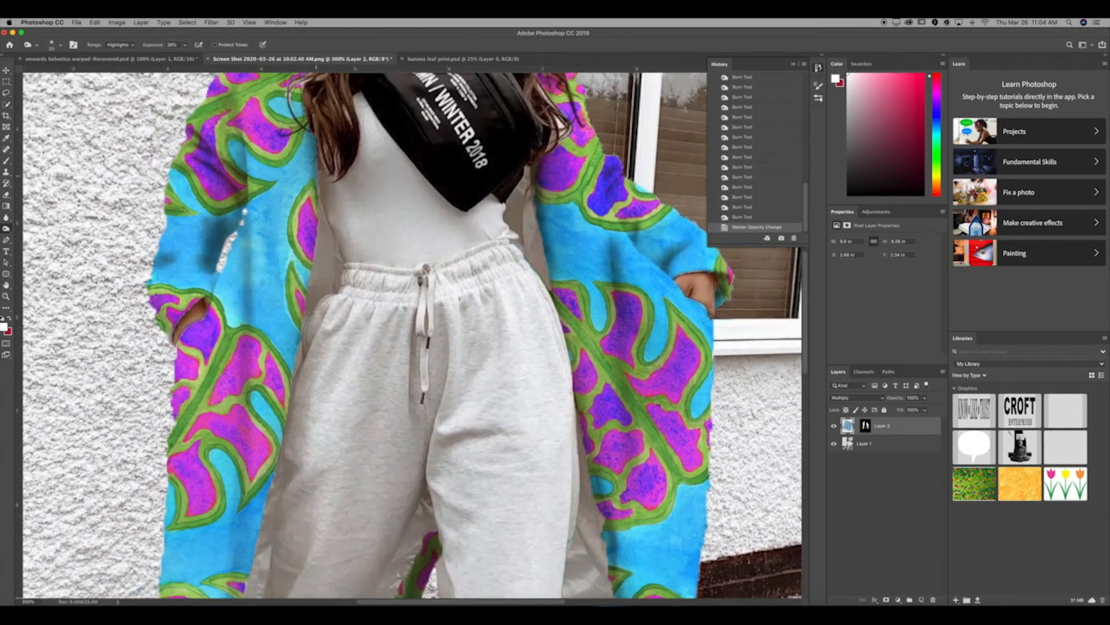
mouse_move(314, 210)
mouse_down()
mouse_move(302, 304)
mouse_move(311, 159)
mouse_move(292, 365)
mouse_up()
mouse_move(719, 281)
mouse_down()
mouse_move(721, 298)
mouse_move(721, 288)
mouse_up()
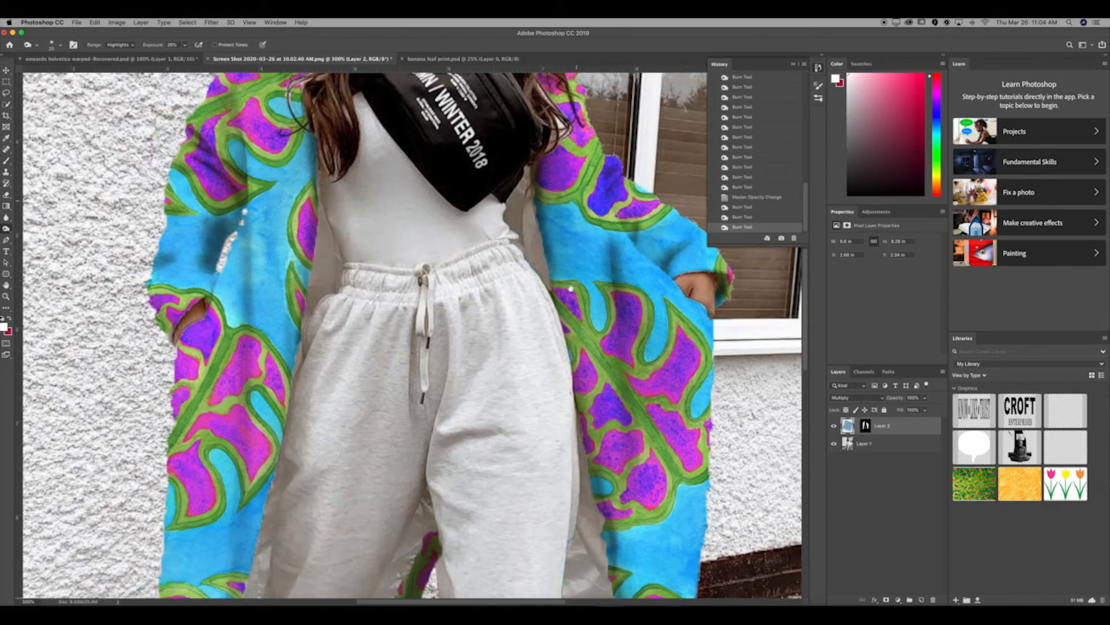
Step: Burn shading around the coat's shoulders, the folds of the left sleeve and the area by its pocket hand
scroll(571, 287, up, 5)
drag(533, 177, 510, 146)
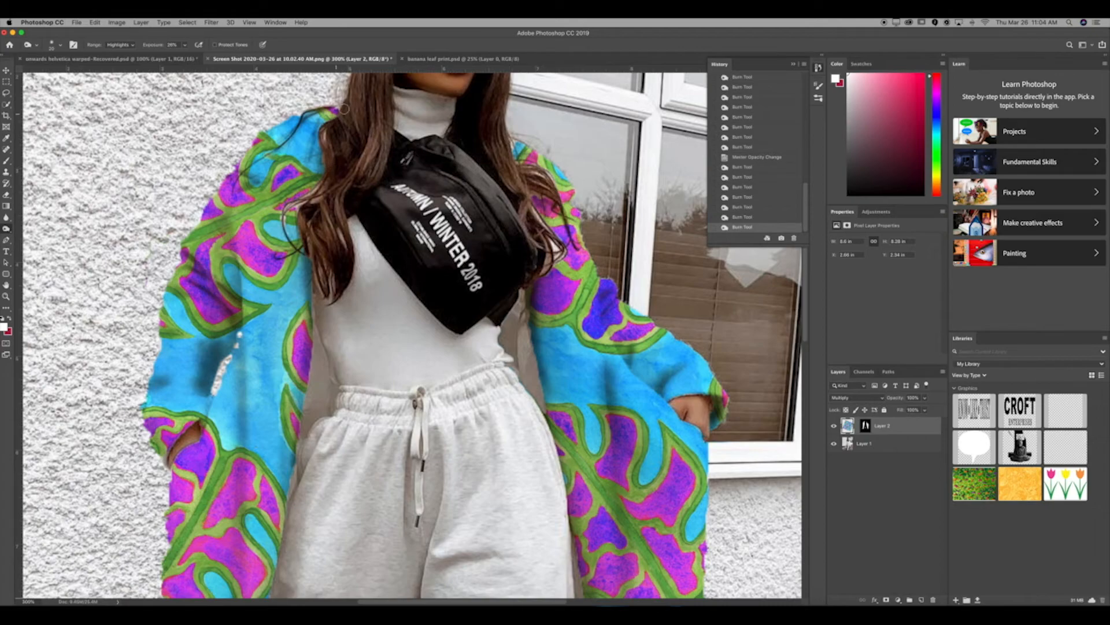
drag(284, 219, 297, 209)
drag(230, 295, 217, 232)
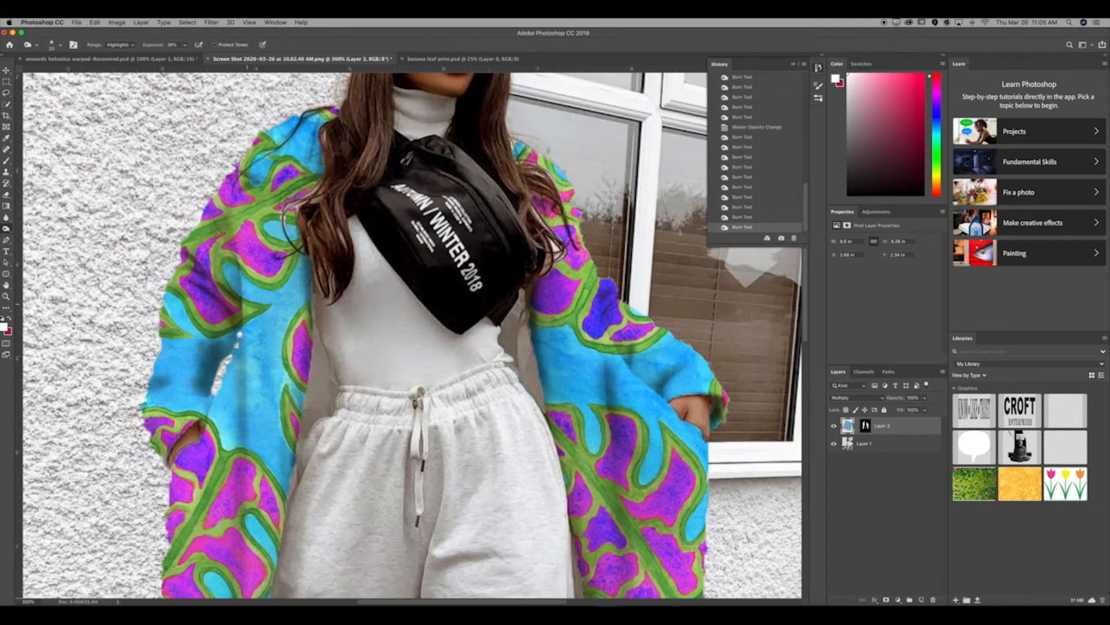
drag(255, 315, 284, 177)
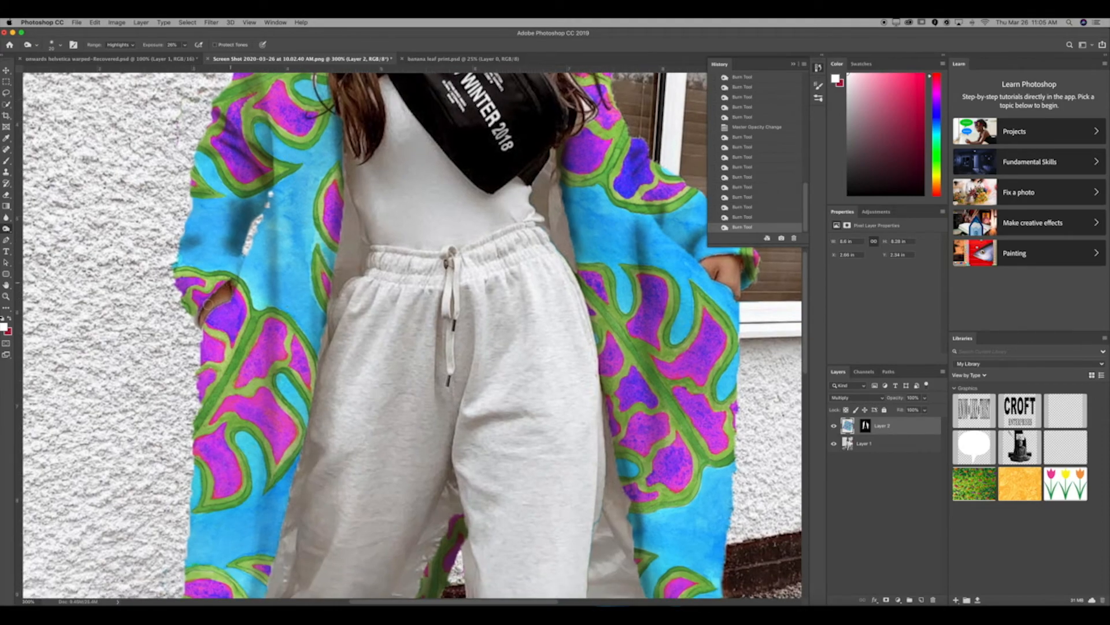
drag(232, 287, 233, 292)
Step: Lighten the coat's print with the Dodge tool on the left front panel, and undo the last stroke
key(super+0)
key(super+minus)
key(super+plus)
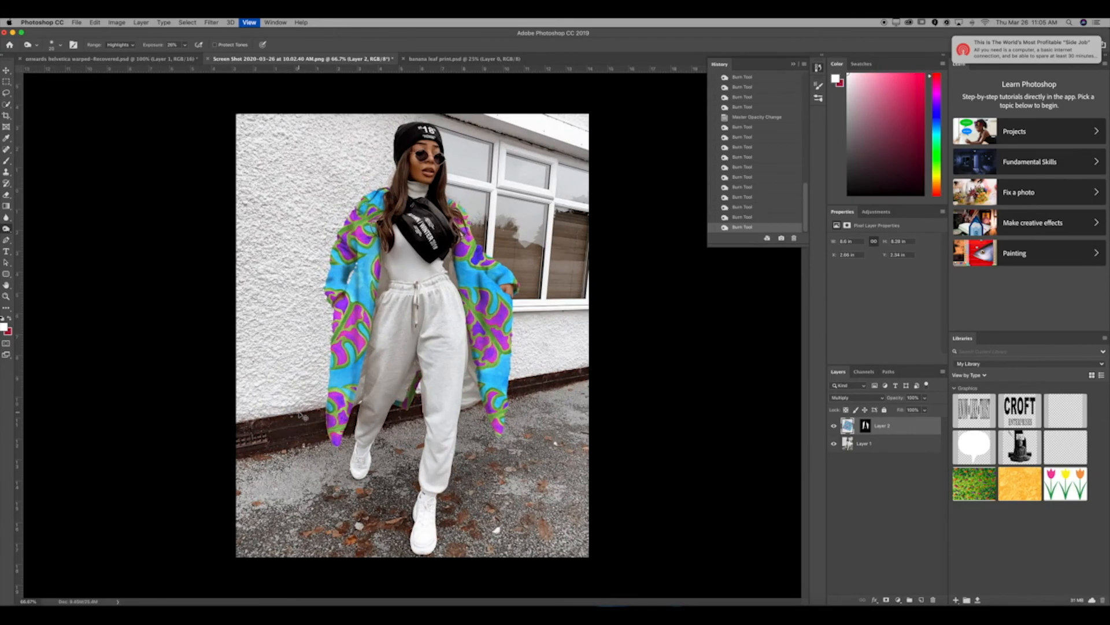
key(super+plus)
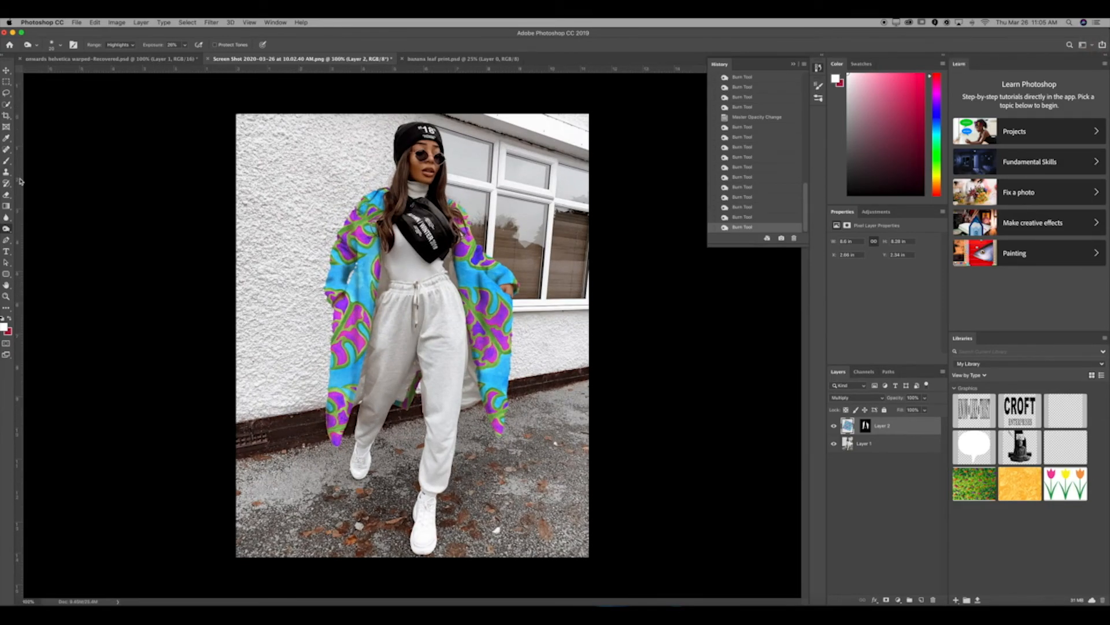
right_click(6, 229)
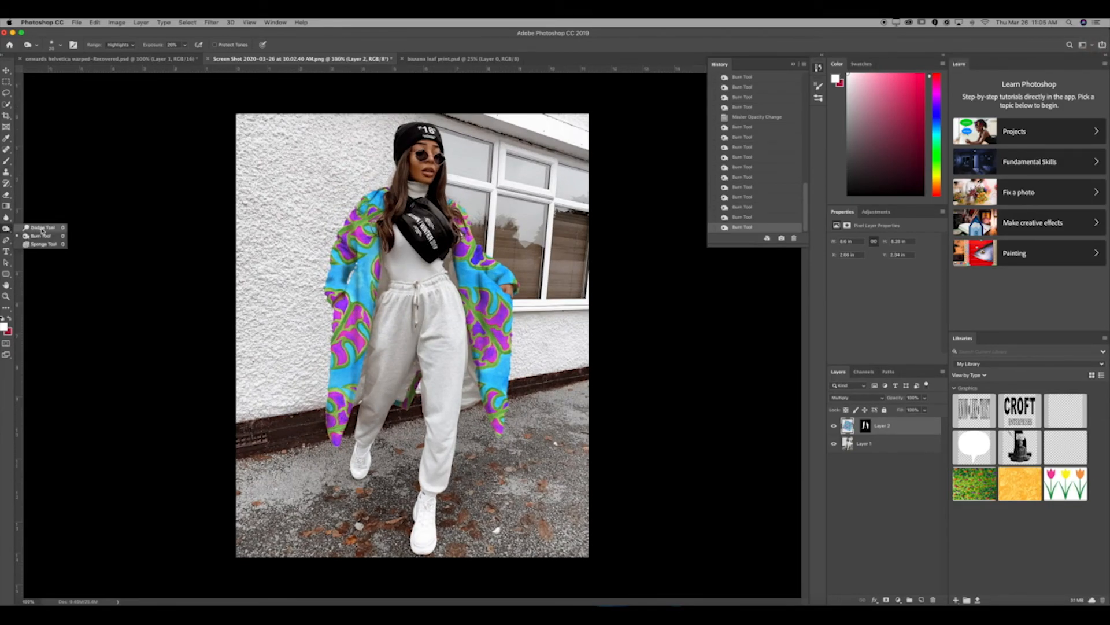
click(41, 229)
mouse_move(365, 274)
mouse_down()
mouse_move(362, 304)
mouse_move(358, 266)
mouse_up()
key(super+z)
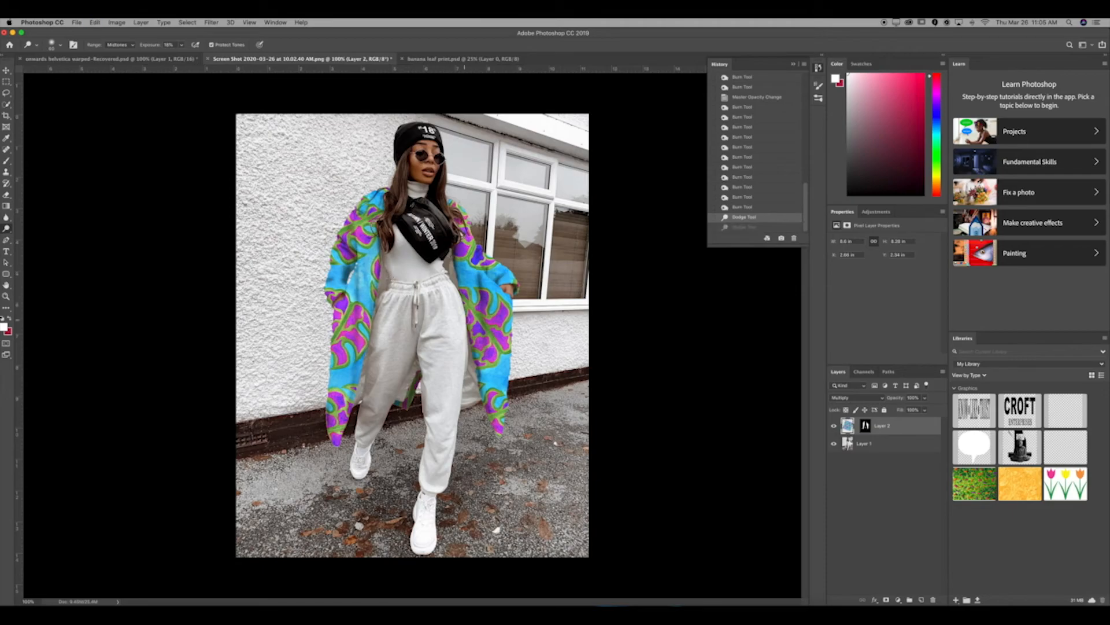
Step: Restore the undone Dodge stroke, dodge the coat panel below the pocket hand, and lighten the opposite sleeve with the range set to Shadows
key(super+shift+z)
click(497, 309)
click(135, 47)
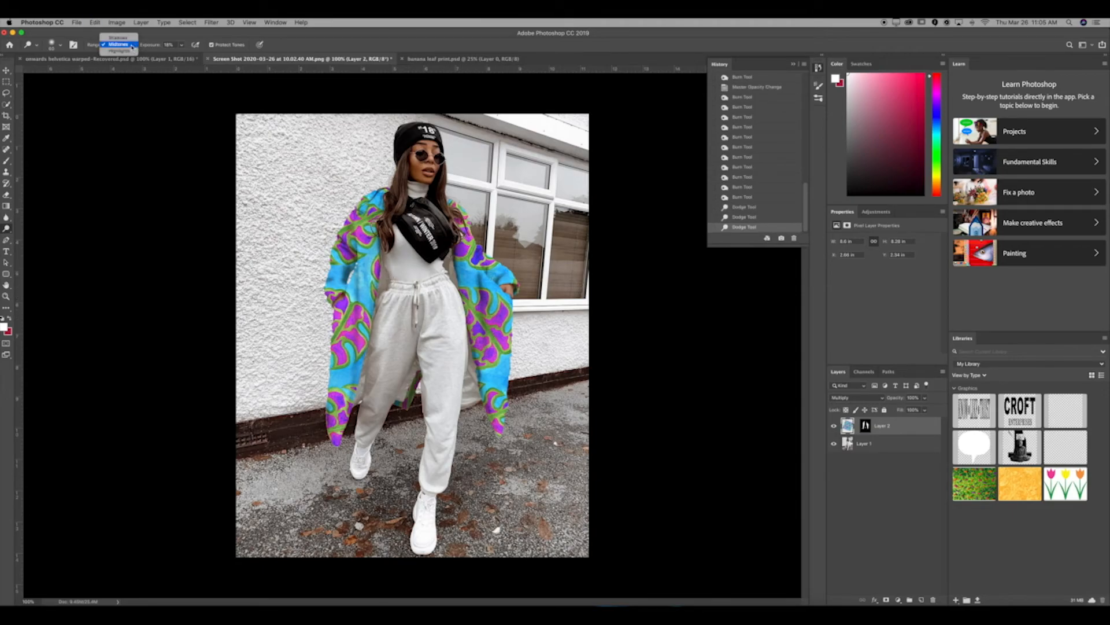
click(118, 37)
click(360, 272)
Step: Set the Dodge range to Highlights and lighten the print from the sleeve's elbow down the coat's side
click(125, 48)
click(128, 58)
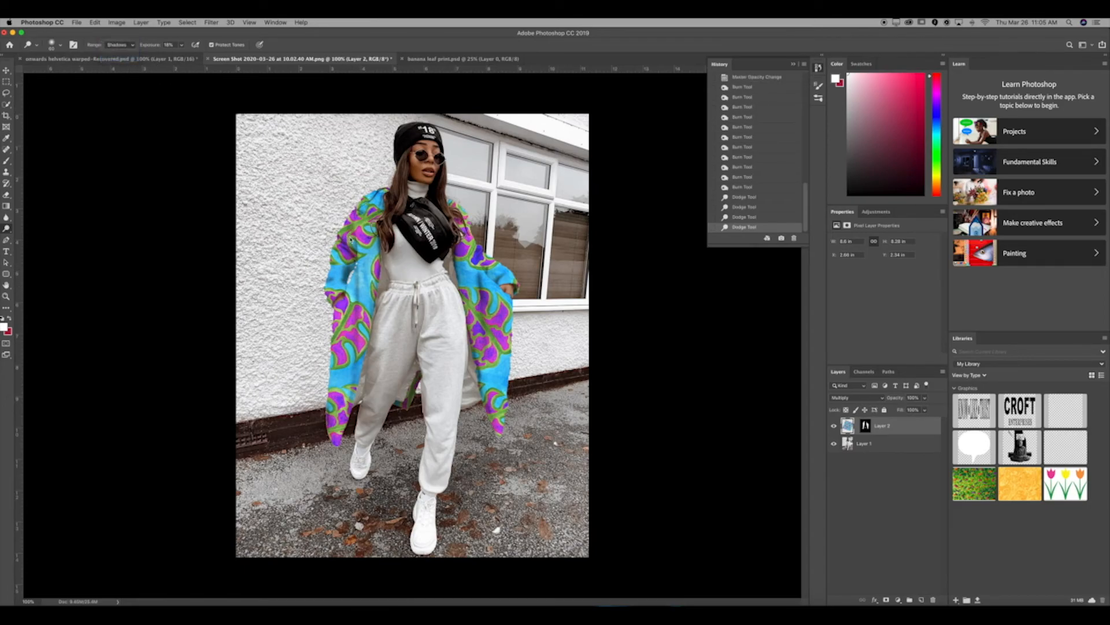
mouse_move(357, 269)
mouse_down()
mouse_move(357, 286)
mouse_move(365, 204)
mouse_move(339, 291)
mouse_move(353, 355)
mouse_up()
key(super+z)
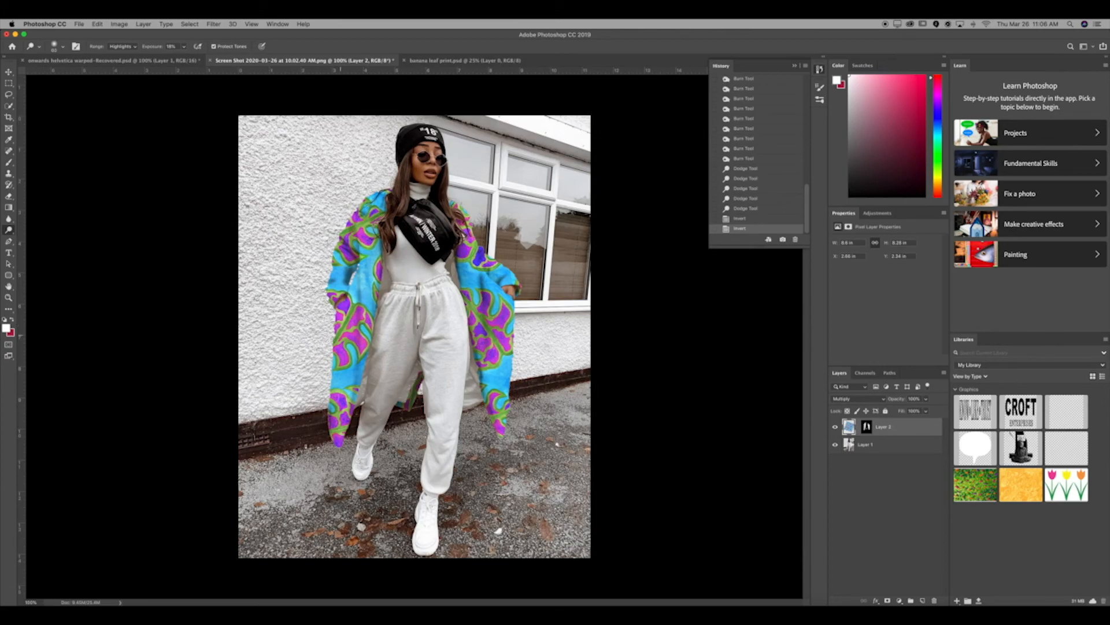
Step: Shift the print layer's hue to +38 with a Hue/Saturation adjustment
key(ctrl+u)
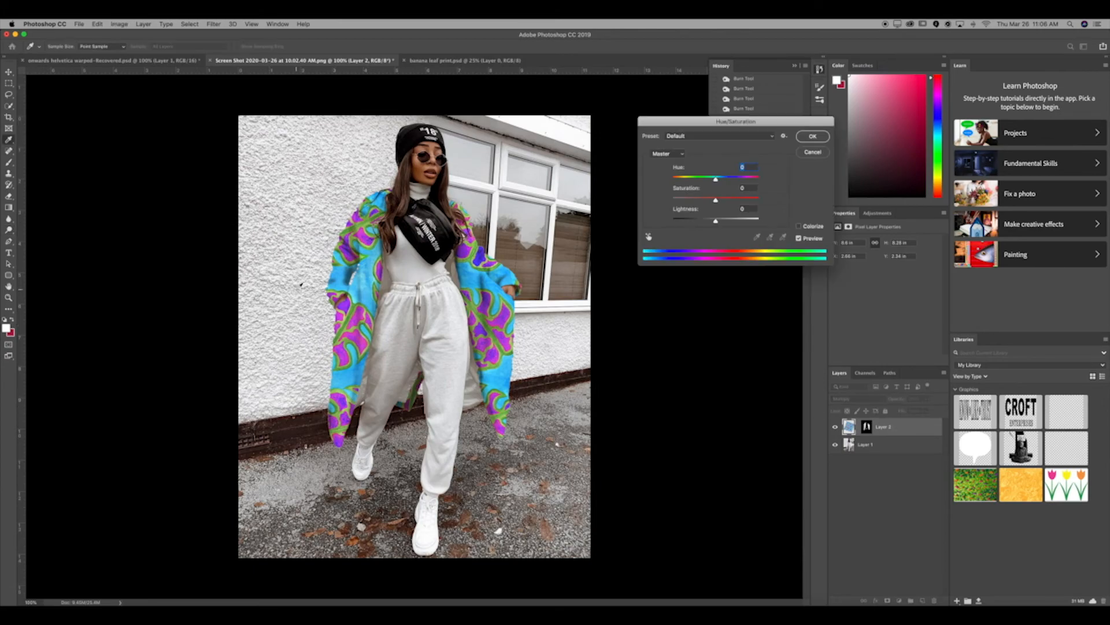
mouse_move(715, 177)
mouse_down()
mouse_move(736, 180)
mouse_move(676, 181)
mouse_move(733, 180)
mouse_up()
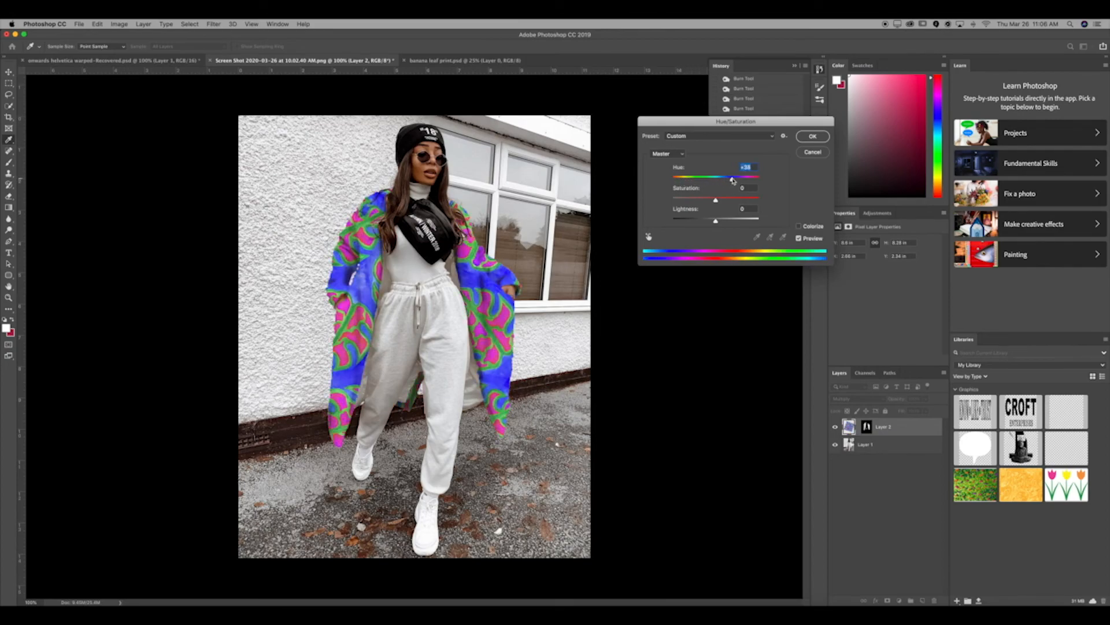
click(810, 140)
Step: Try inverting the print layer's colors, and invert them back
key(super+i)
key(super+i)
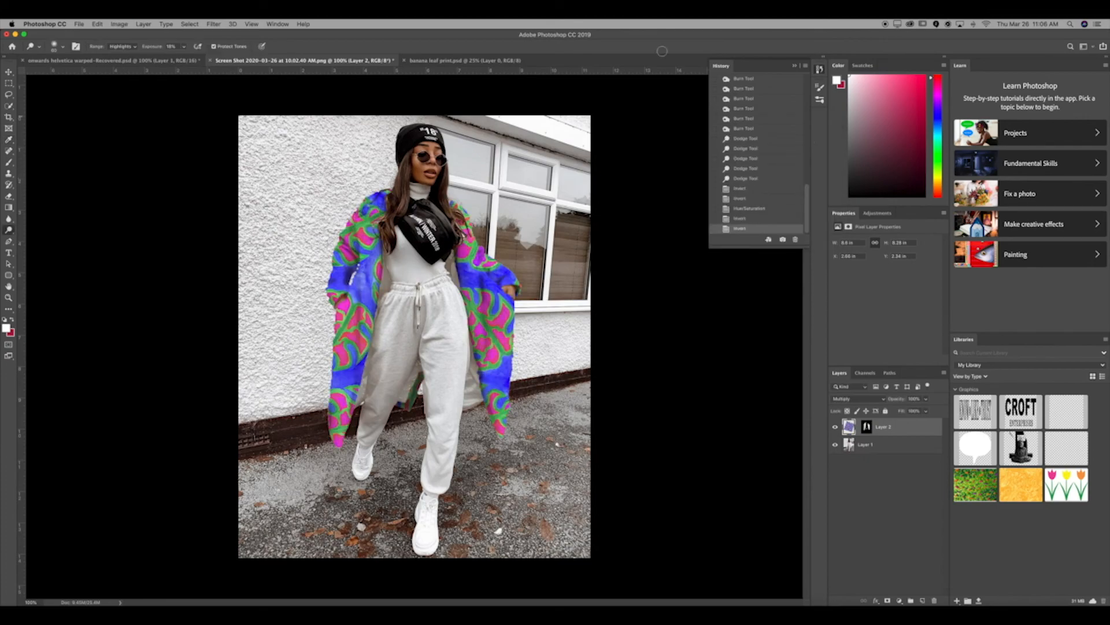
Step: Try the Solarize filter on the print layer, and undo it
click(231, 24)
mouse_move(213, 23)
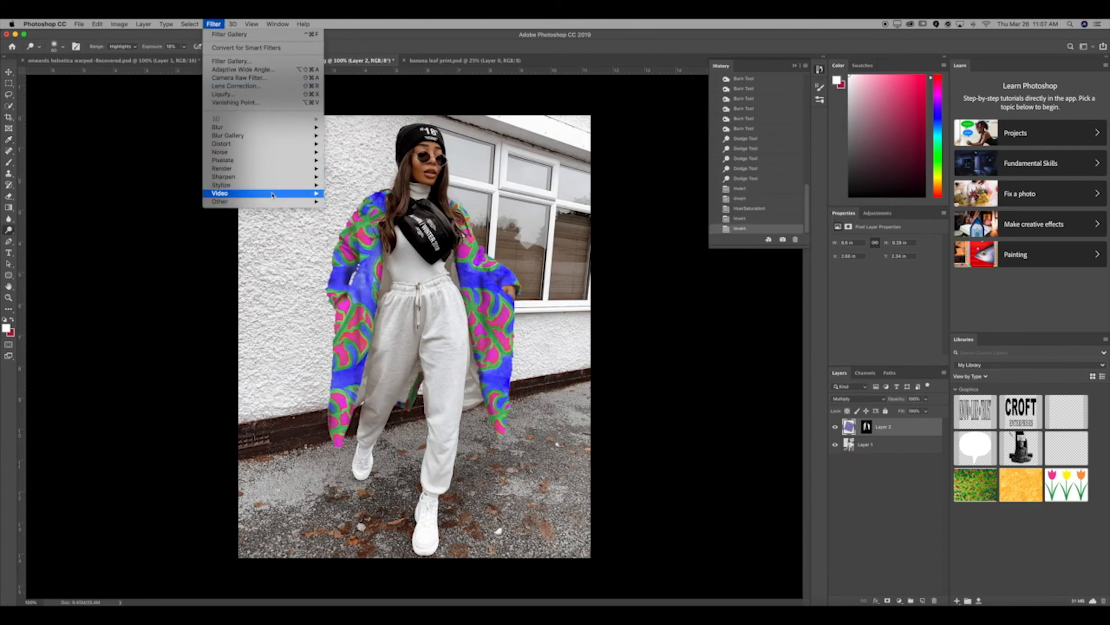
mouse_move(289, 185)
click(346, 226)
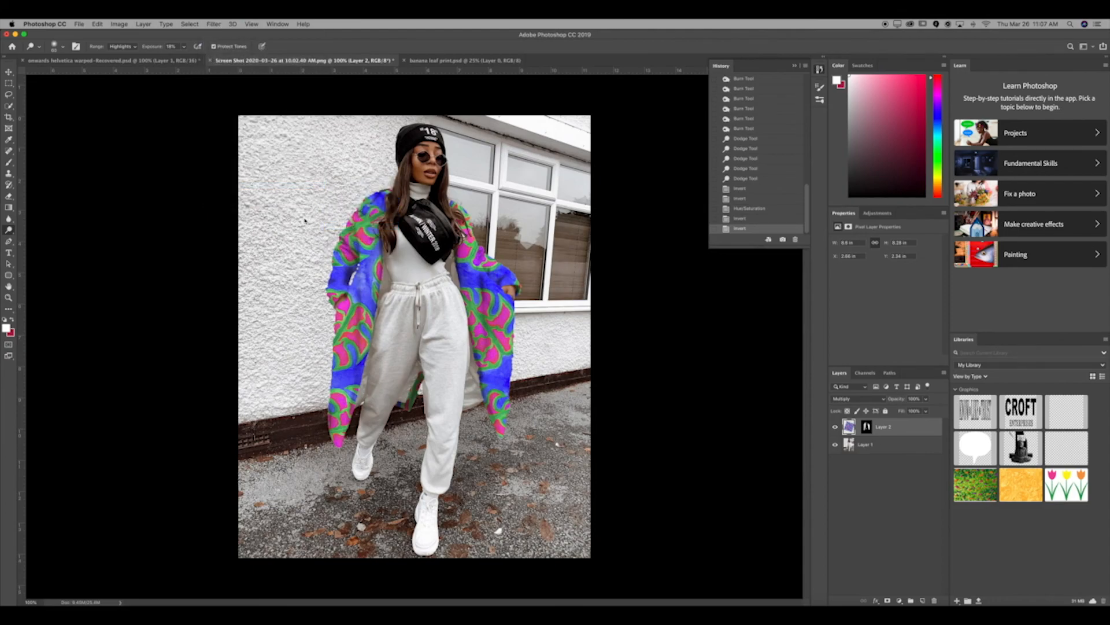
key(super+shift+f)
key(super+z)
Step: Try the Oil Paint filter on the print layer with its existing settings, and undo it
click(143, 24)
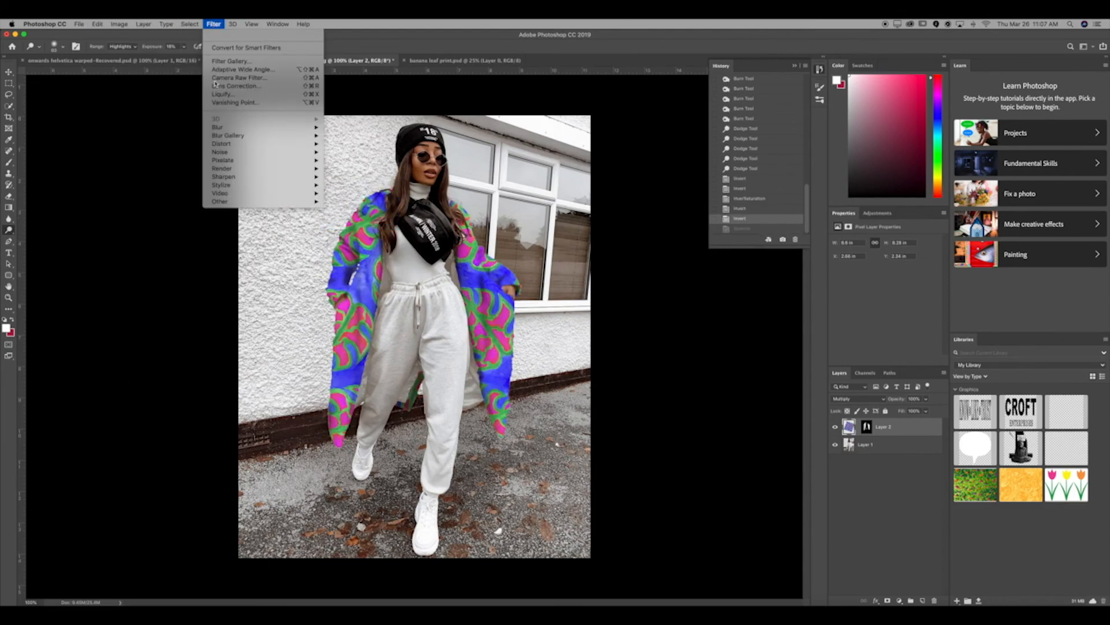
mouse_move(227, 169)
mouse_move(301, 185)
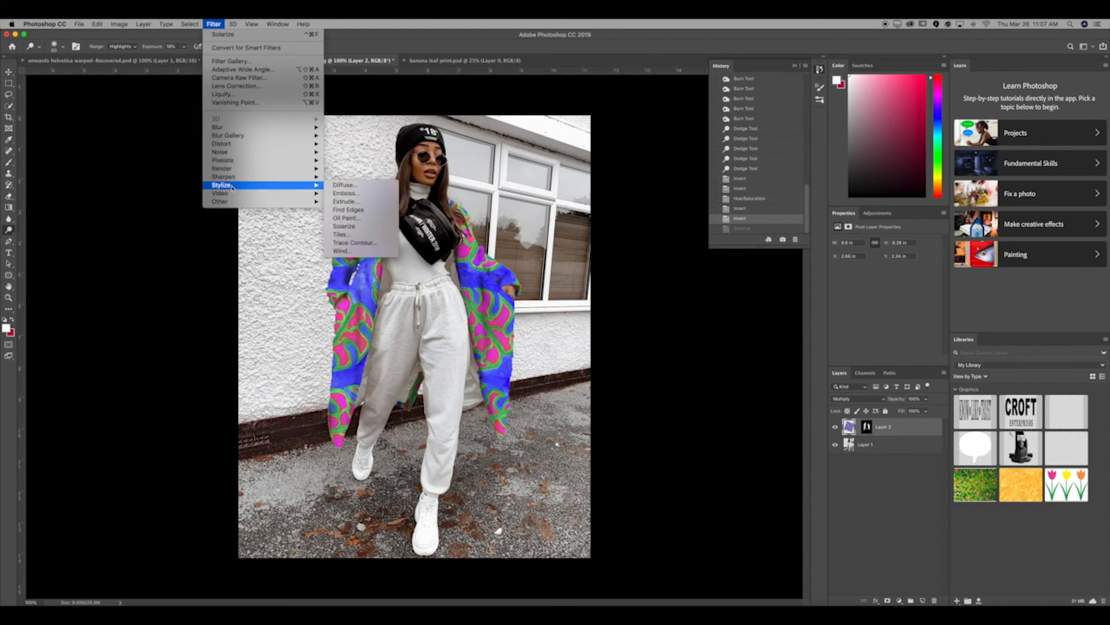
click(347, 217)
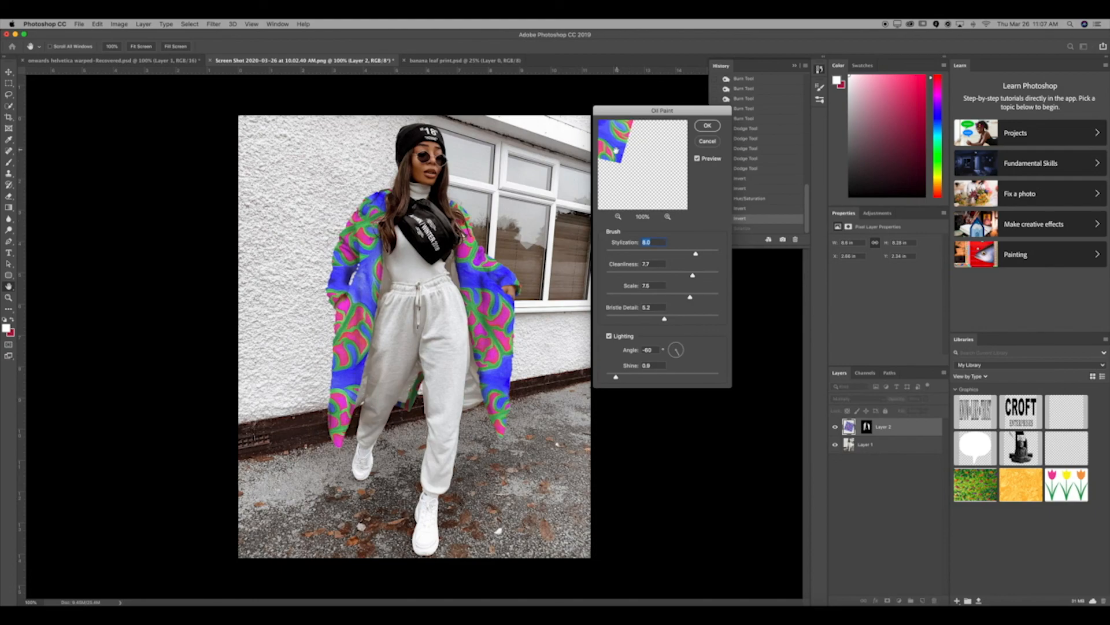
click(707, 126)
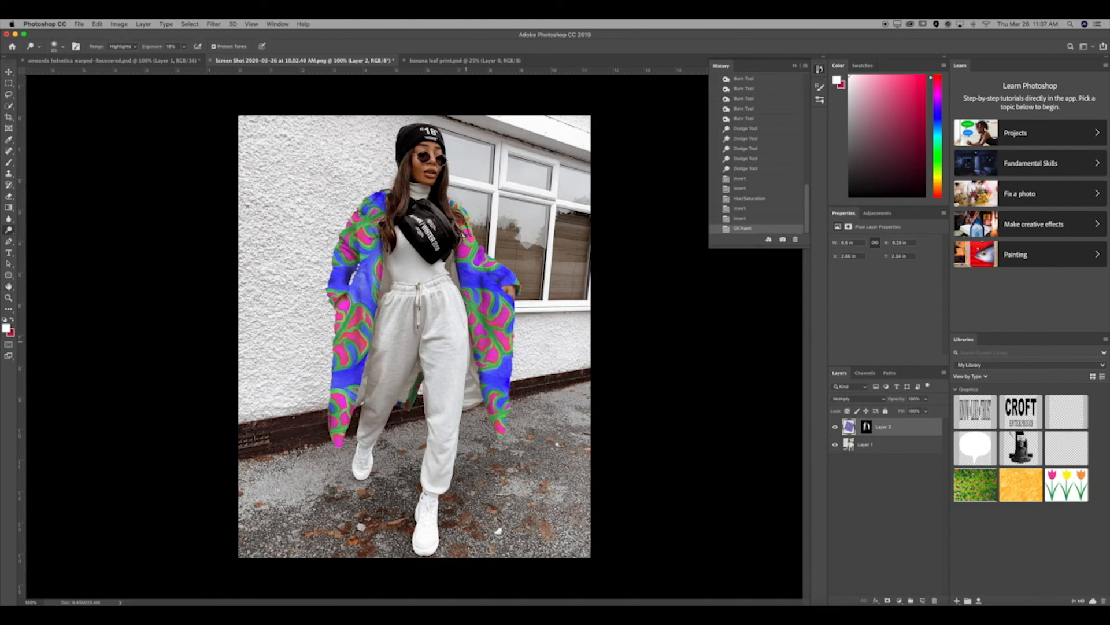
key(super+z)
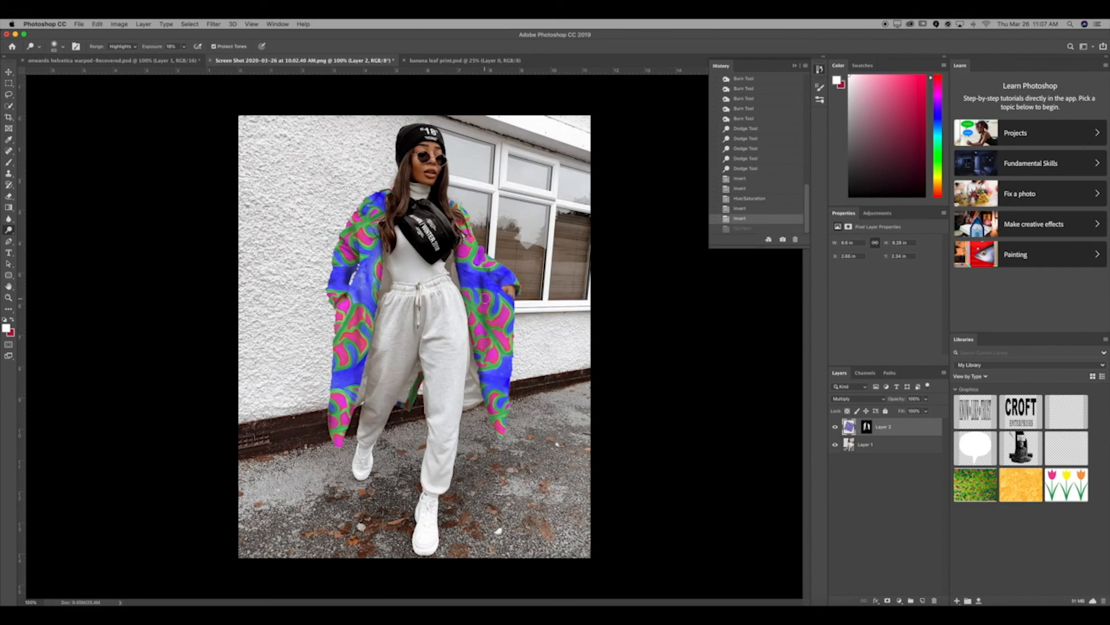